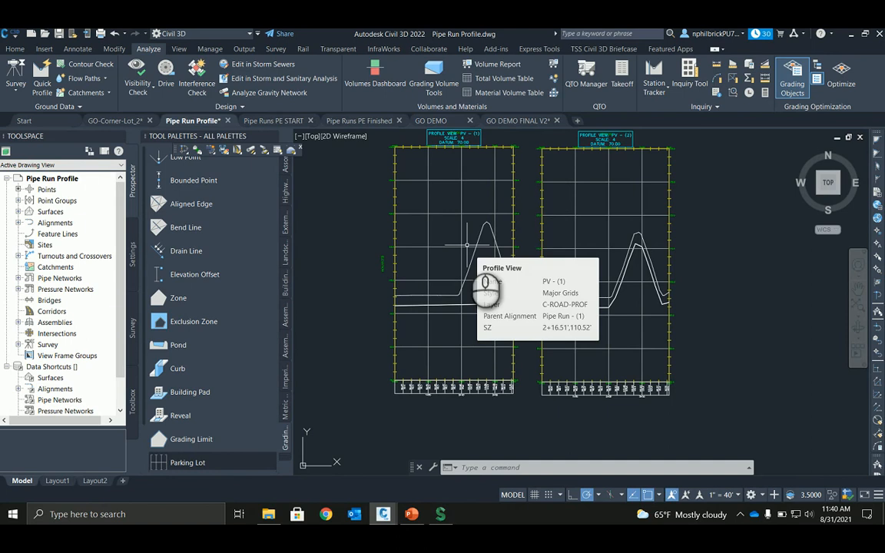
Examine the two pipe run lines crossing the contoured berm in the plan view of the site.
mouse_move(467, 244)
middle_mouse_down()
mouse_move(453, 315)
mouse_move(528, 272)
middle_mouse_up()
scroll(451, 317, "down", 3)
scroll(527, 272, "down", 2)
middle_click_drag(399, 320, 513, 255)
scroll(408, 286, "up", 6)
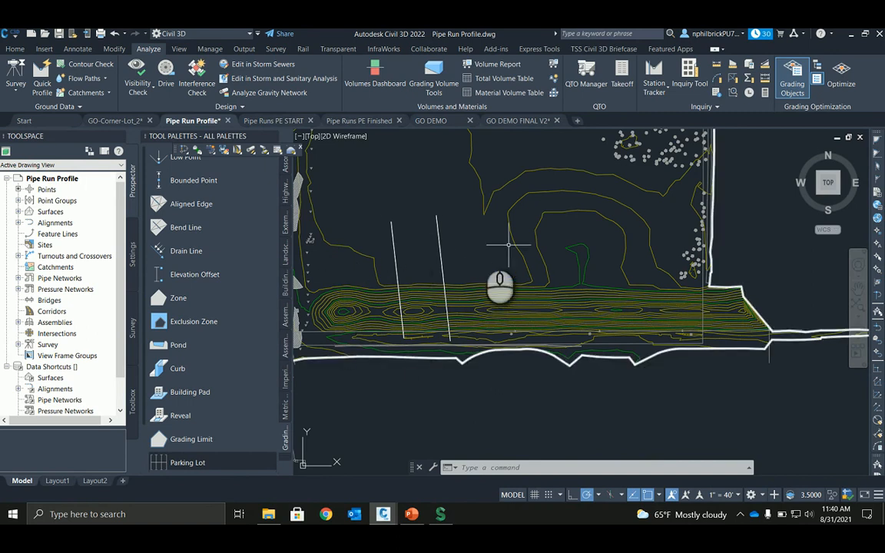
mouse_move(523, 291)
middle_mouse_down()
mouse_move(422, 277)
mouse_move(480, 252)
middle_mouse_up()
scroll(480, 252, "down", 2)
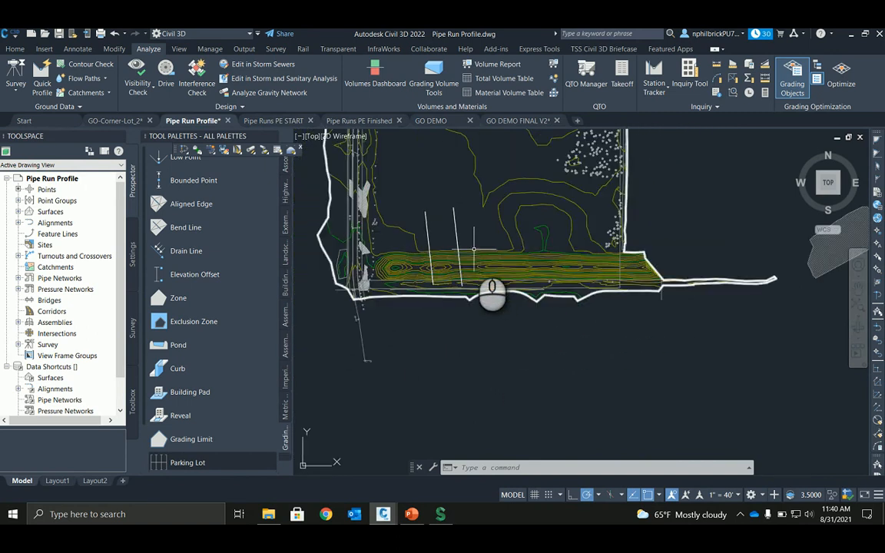
scroll(474, 250, "down", 4)
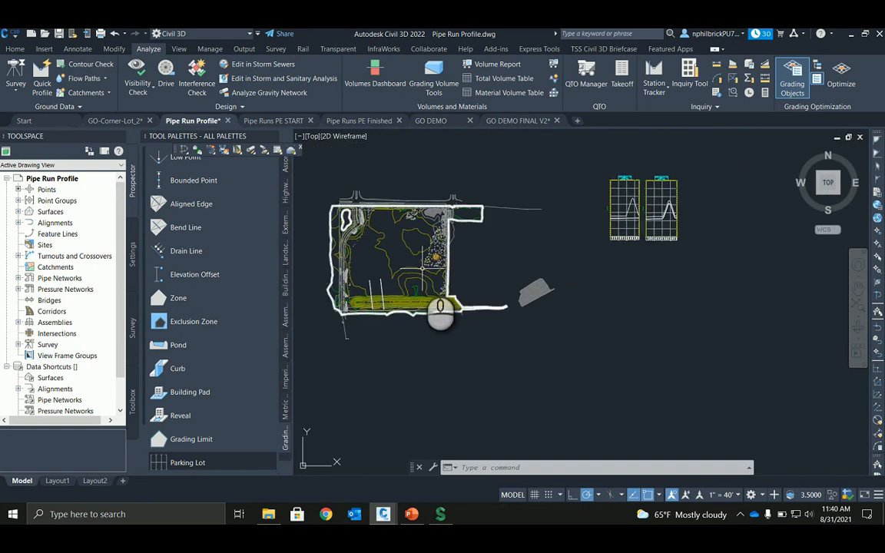
Compare the pipe profiles with the ground profiles in the two pipe run profile views.
mouse_move(674, 213)
middle_mouse_down()
mouse_move(490, 230)
mouse_move(520, 260)
middle_mouse_up()
scroll(513, 233, "up", 5)
scroll(522, 259, "down", 2)
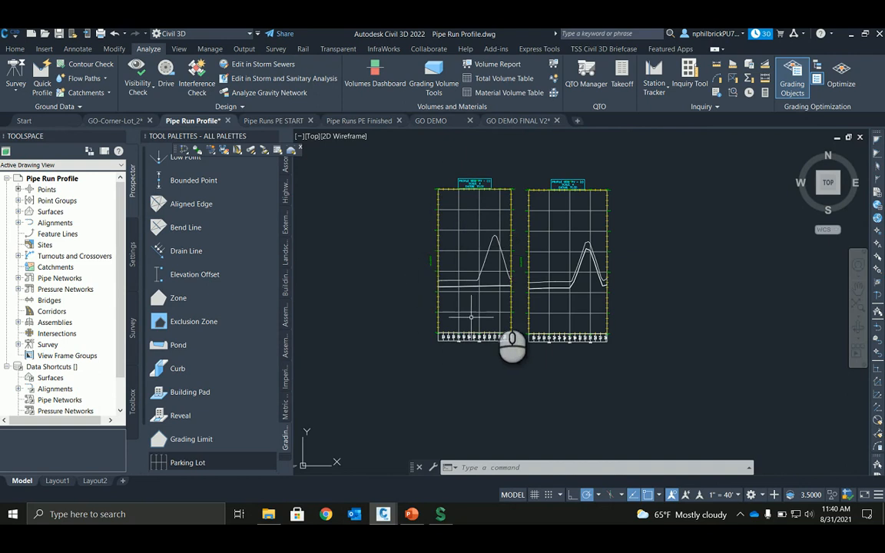
scroll(485, 285, "up", 2)
scroll(461, 285, "up", 2)
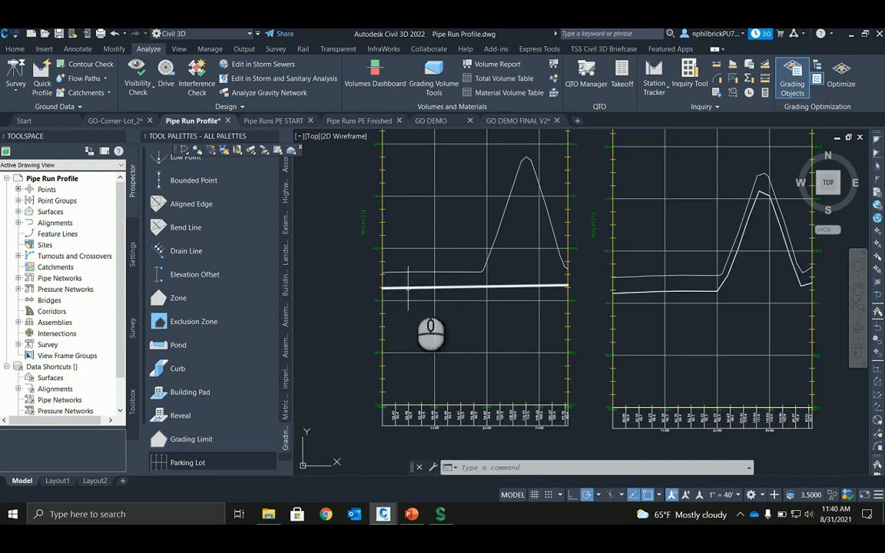
mouse_move(449, 287)
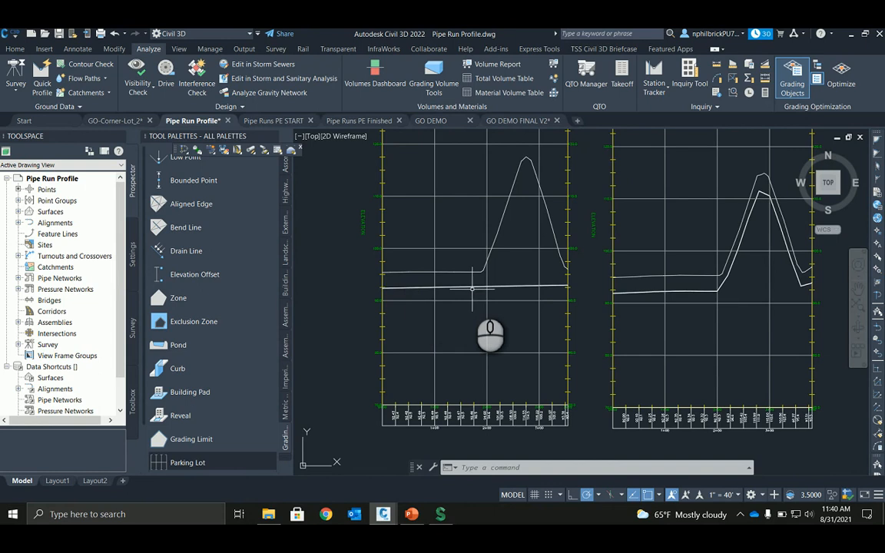
middle_click_drag(473, 294, 455, 294)
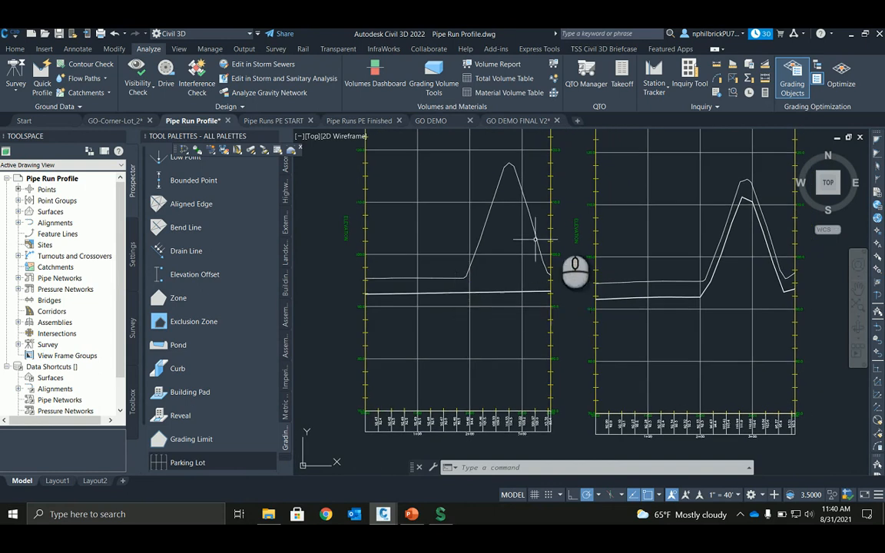
scroll(562, 222, "down", 2)
middle_click_drag(630, 248, 589, 281)
scroll(572, 310, "up", 2)
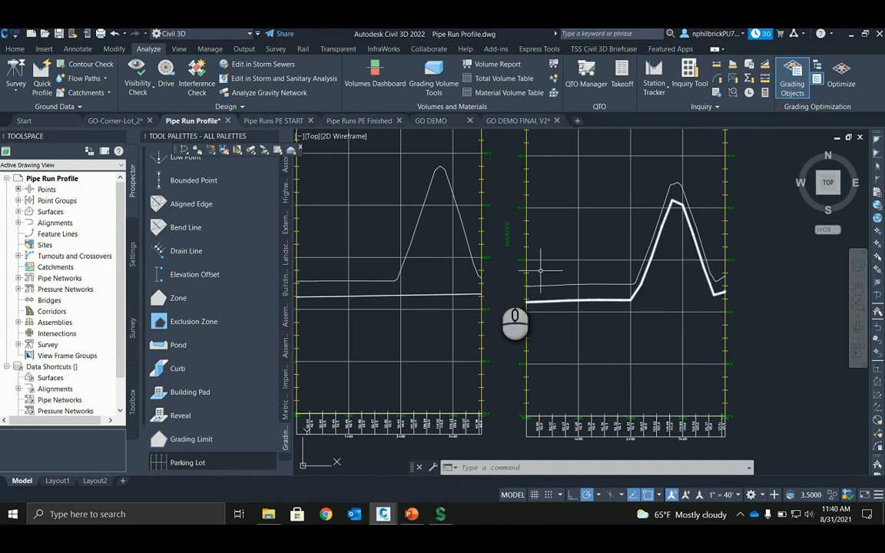
Open the pressure network parts list named New Parts List for editing from the drawing settings.
left_click(132, 253)
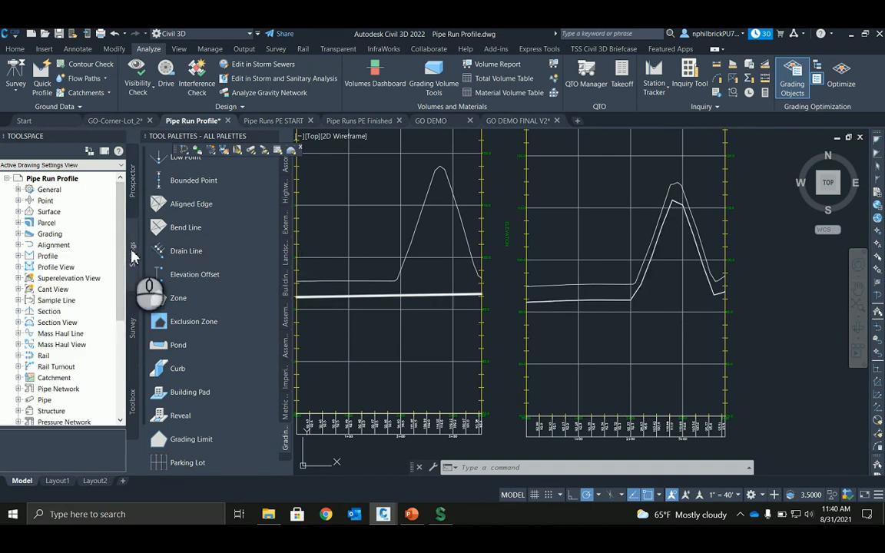
scroll(79, 256, "down", 4)
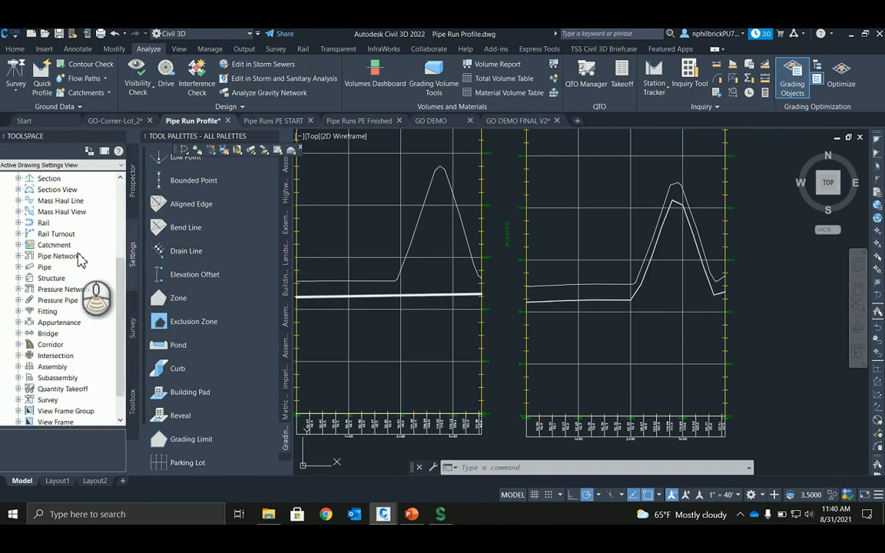
left_click(18, 289)
double_click(58, 300)
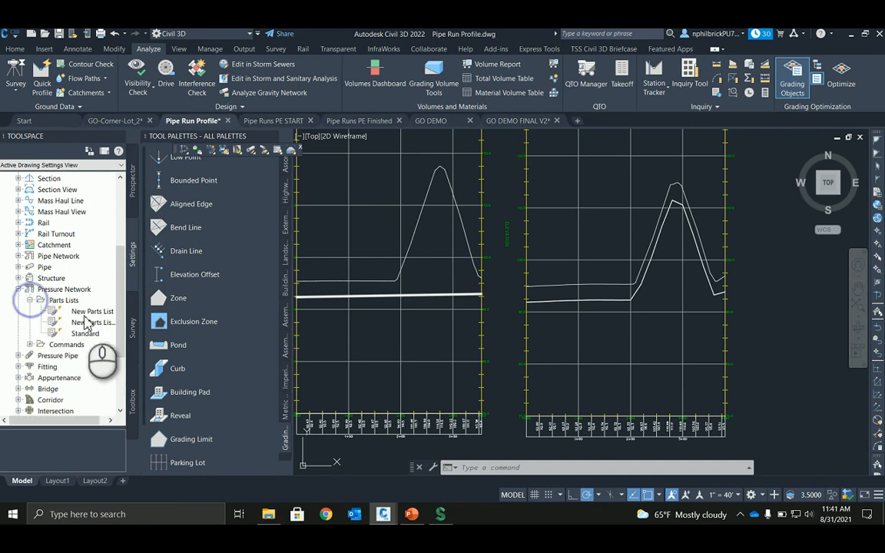
left_click(91, 311)
right_click(90, 311)
left_click(114, 316)
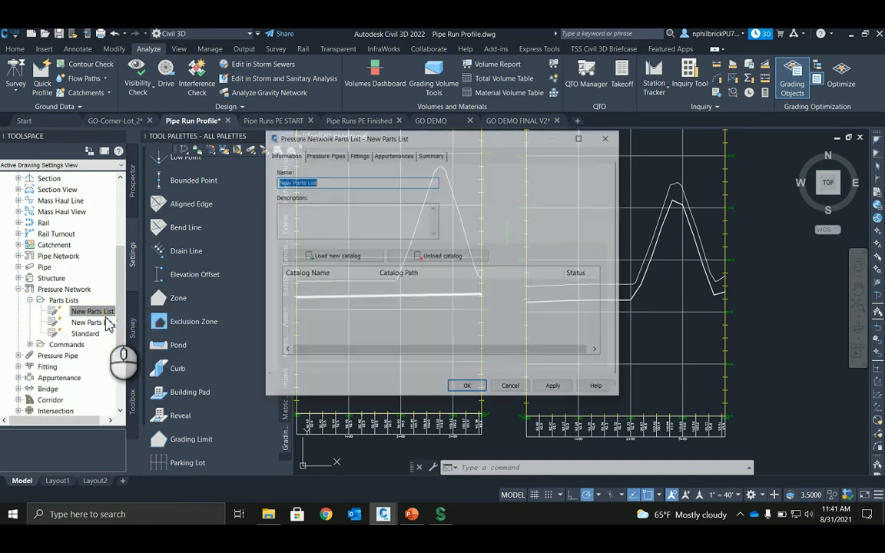
Inspect the properties of the first 1/2 in high density polyethylene pressure pipe, including its cut length, and close them without changes.
left_click(324, 155)
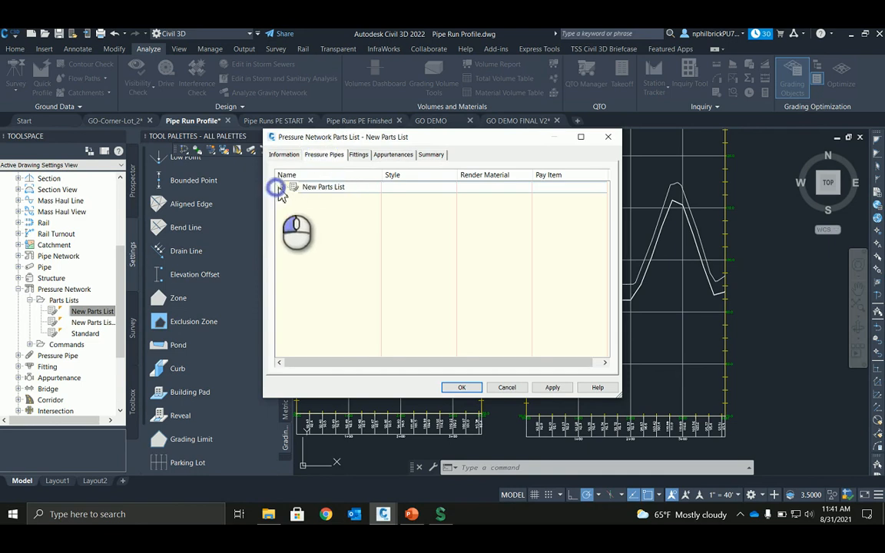
left_click(283, 188)
left_click(295, 198)
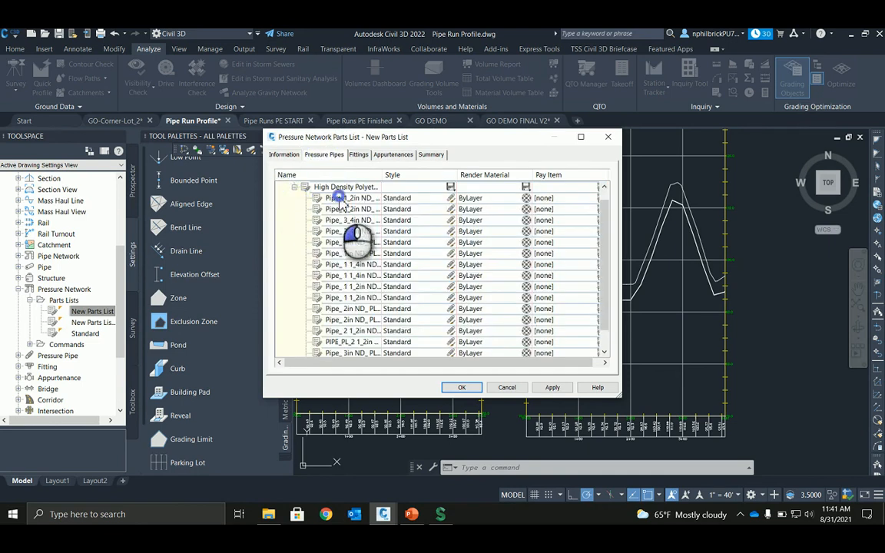
right_click(344, 201)
left_click(370, 212)
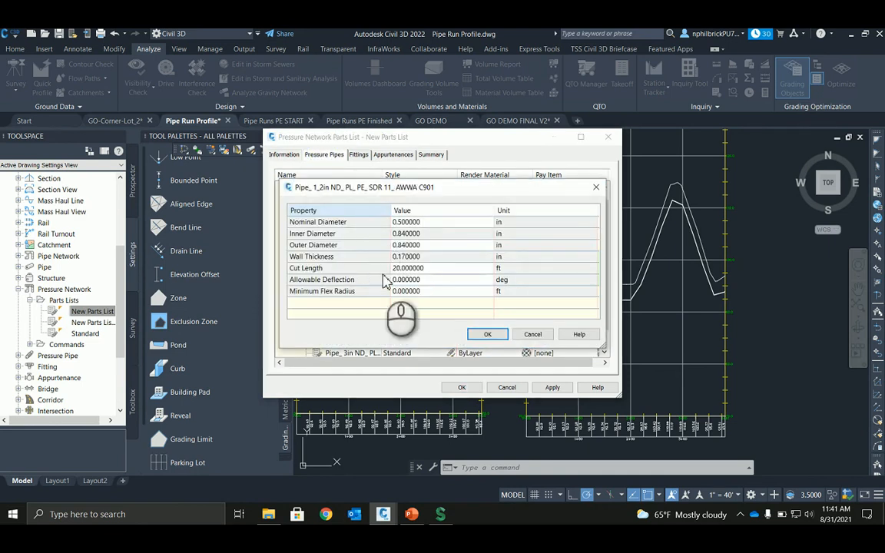
left_click(418, 268)
left_click(442, 268)
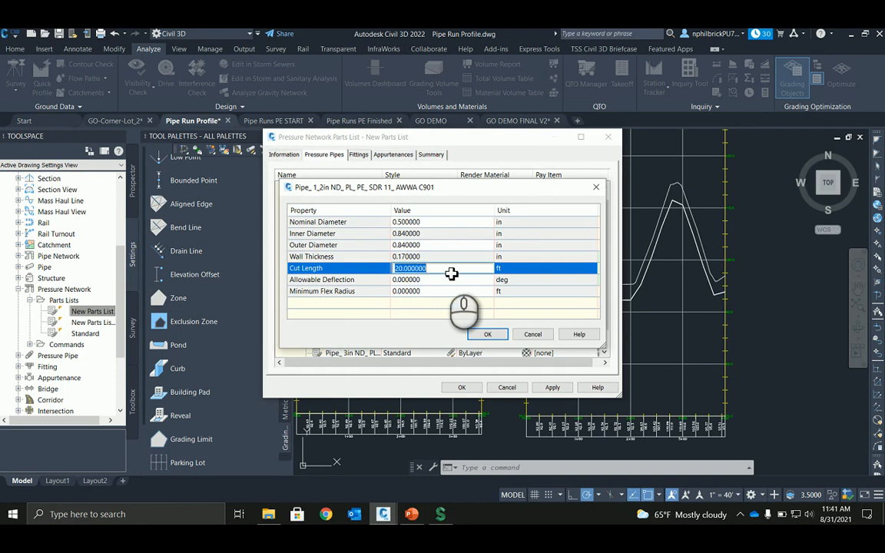
left_click(599, 190)
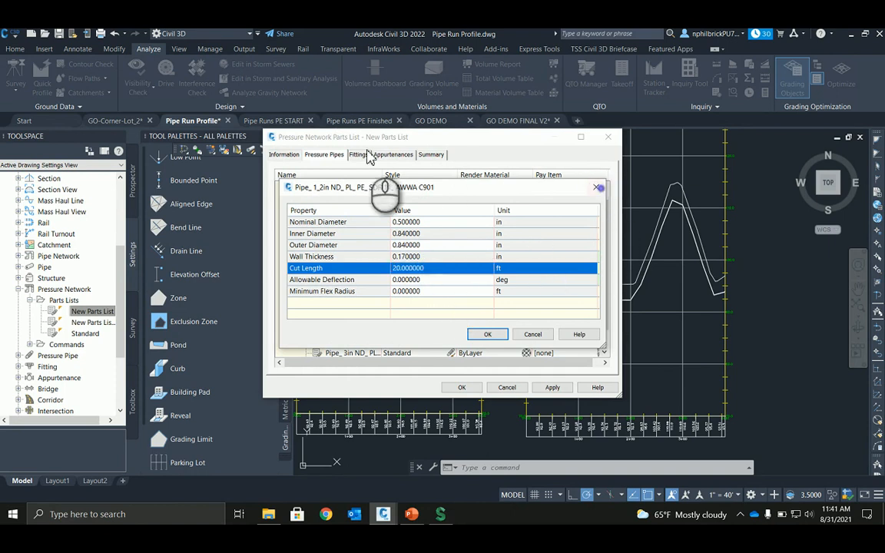
left_click(396, 267)
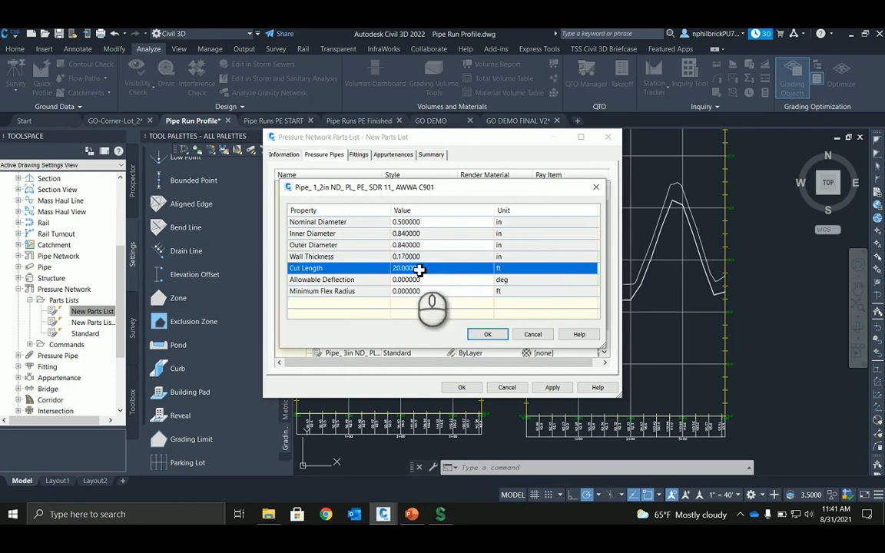
left_click(598, 189)
left_click(598, 190)
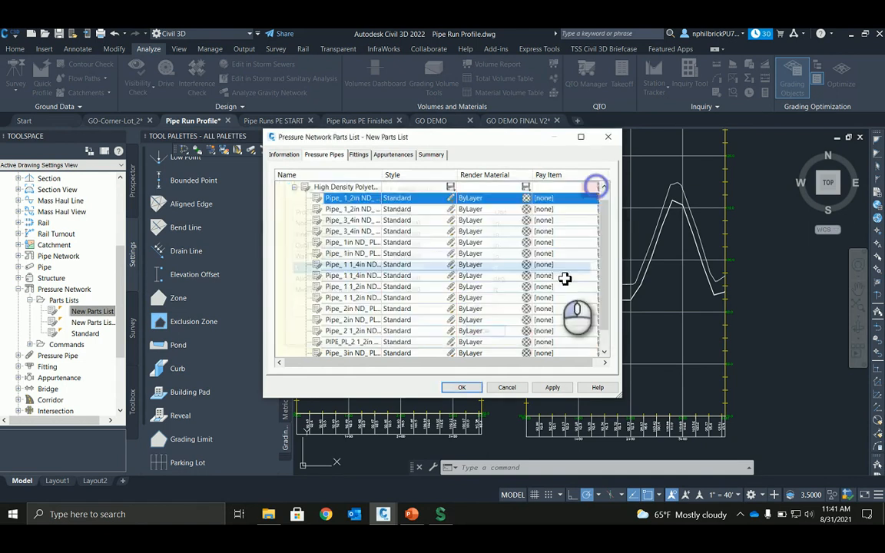
Check which catalog the pressure network parts list uses, then close the parts list without changes.
left_click(285, 155)
left_click(346, 285)
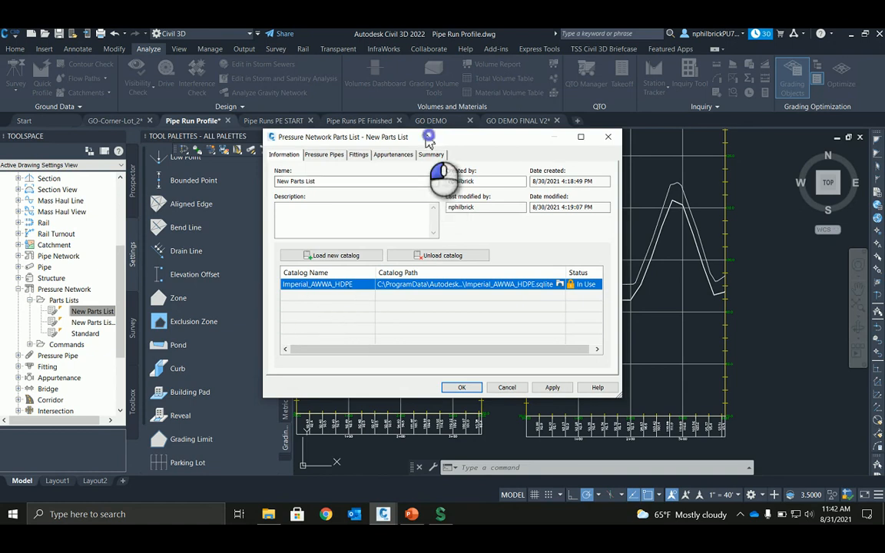
left_click_drag(430, 140, 543, 86)
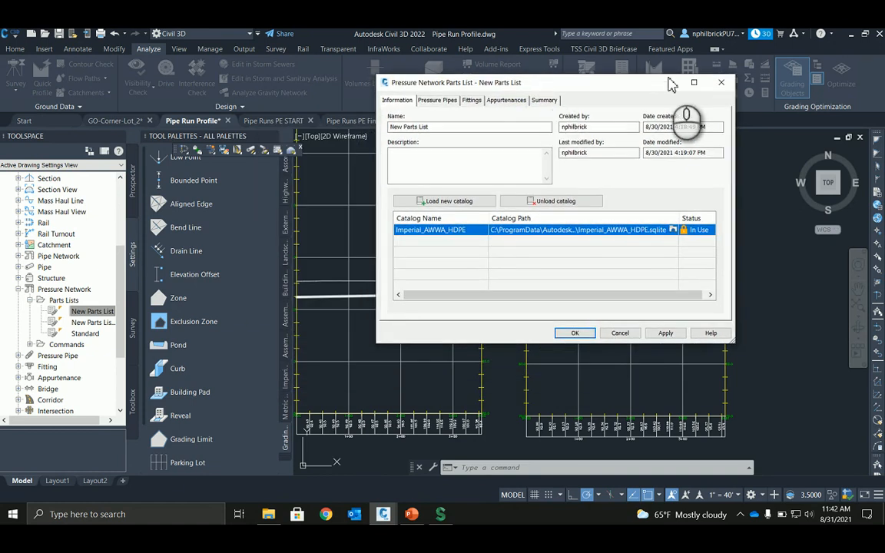
left_click(721, 83)
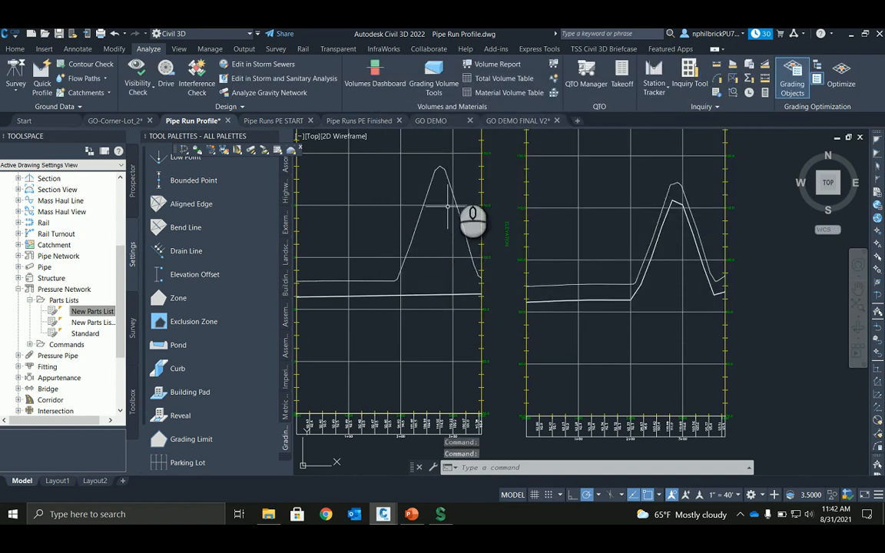
Switch to the Pipe Runs PE START drawing and examine its road corridor, pipe run lines and profile views.
scroll(510, 261, "down", 3)
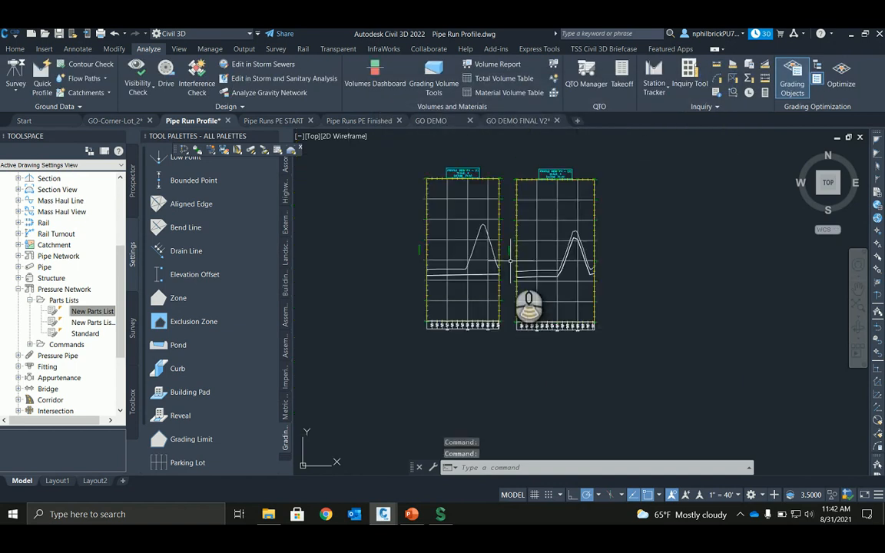
left_click(269, 122)
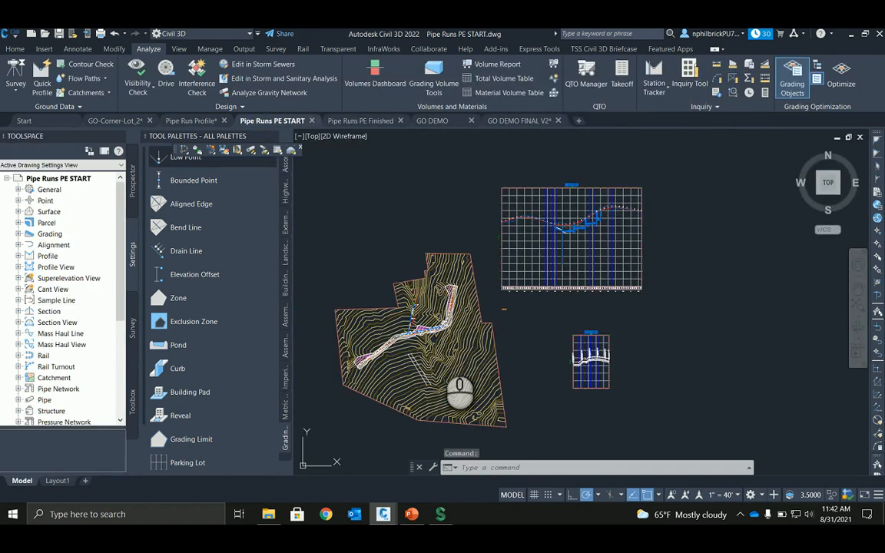
middle_click_drag(495, 360, 499, 329)
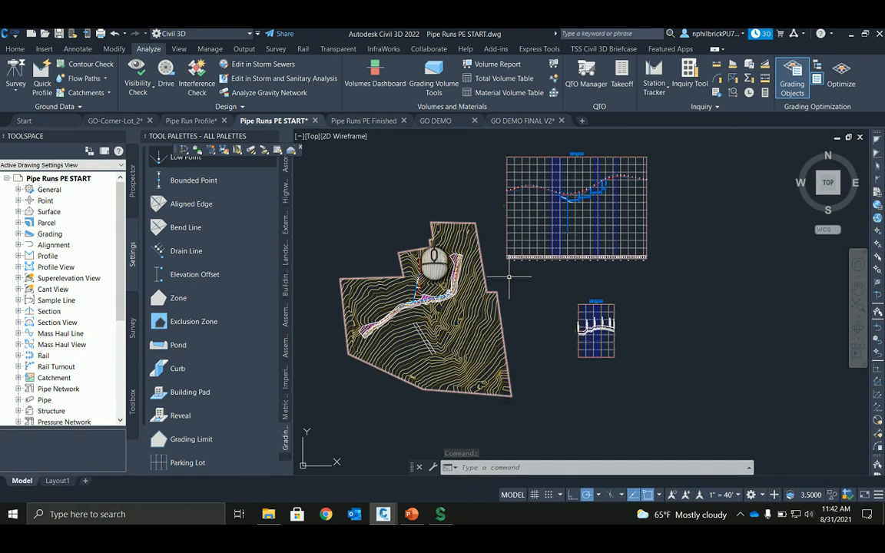
scroll(574, 277, "up", 3)
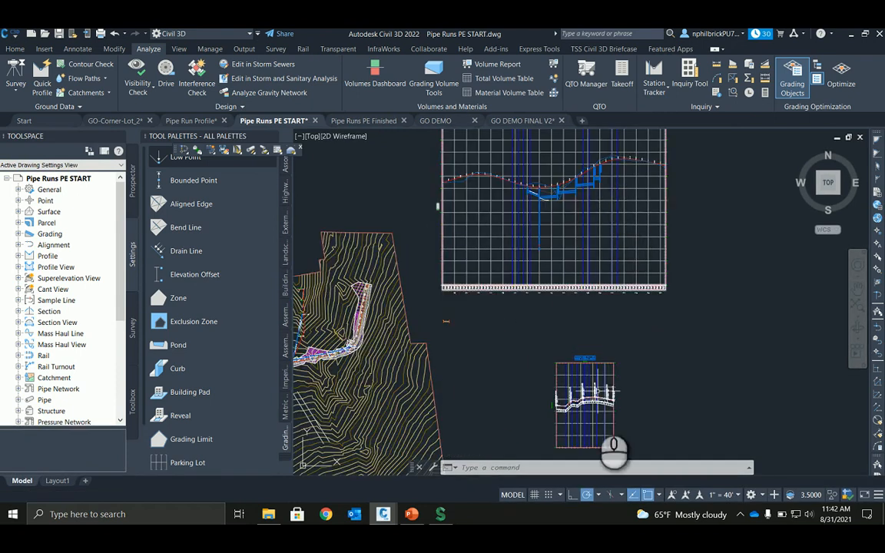
middle_click_drag(622, 361, 676, 309)
middle_click_drag(391, 283, 563, 265)
scroll(507, 258, "up", 4)
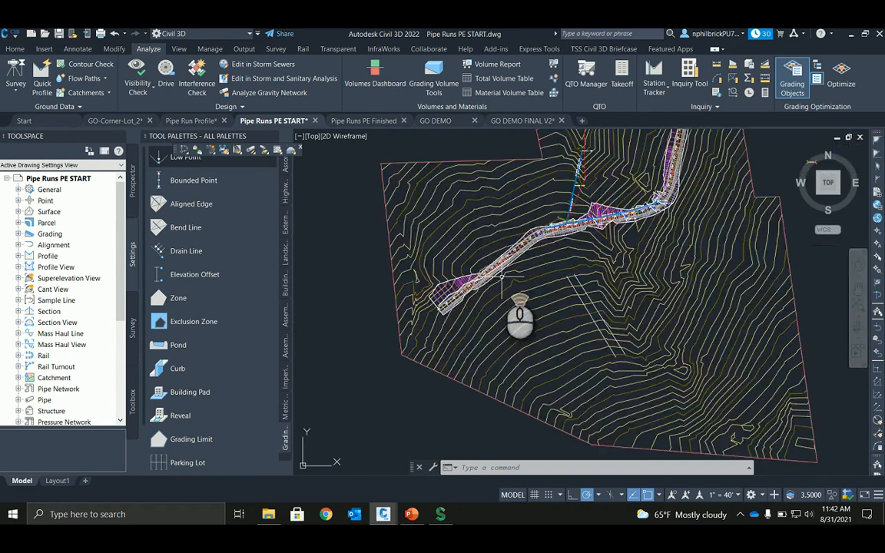
scroll(507, 258, "down", 3)
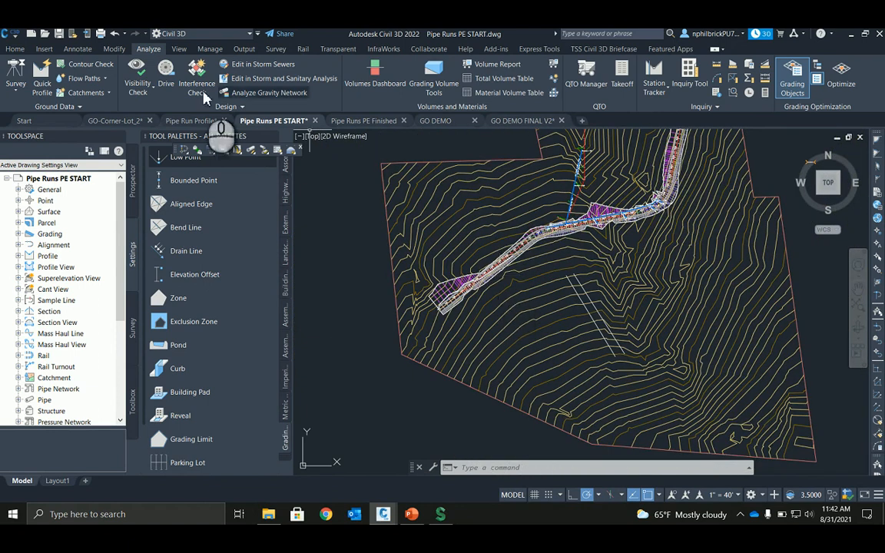
Open Project Explorer for the drawing and enlarge its window so the alignment and profile data fit.
left_click(14, 49)
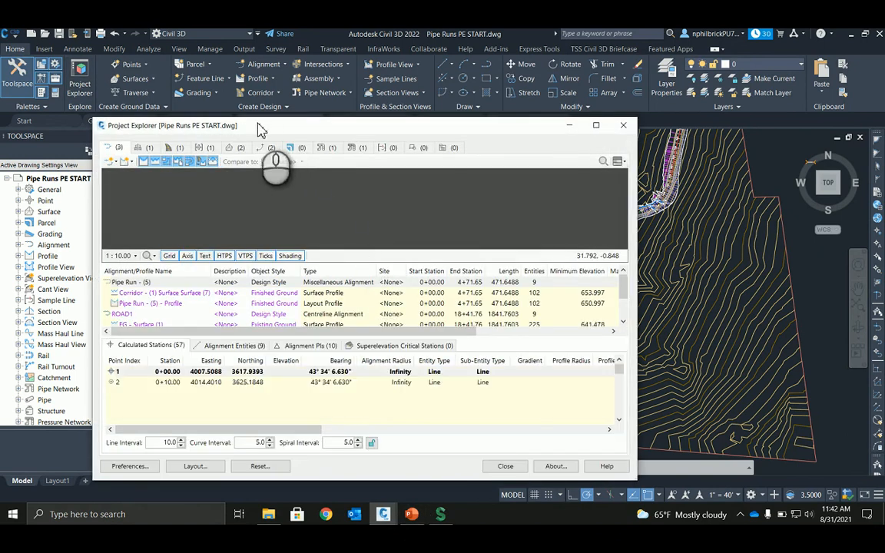
left_click_drag(257, 129, 295, 48)
left_click_drag(667, 407, 821, 474)
left_click_drag(460, 48, 428, 67)
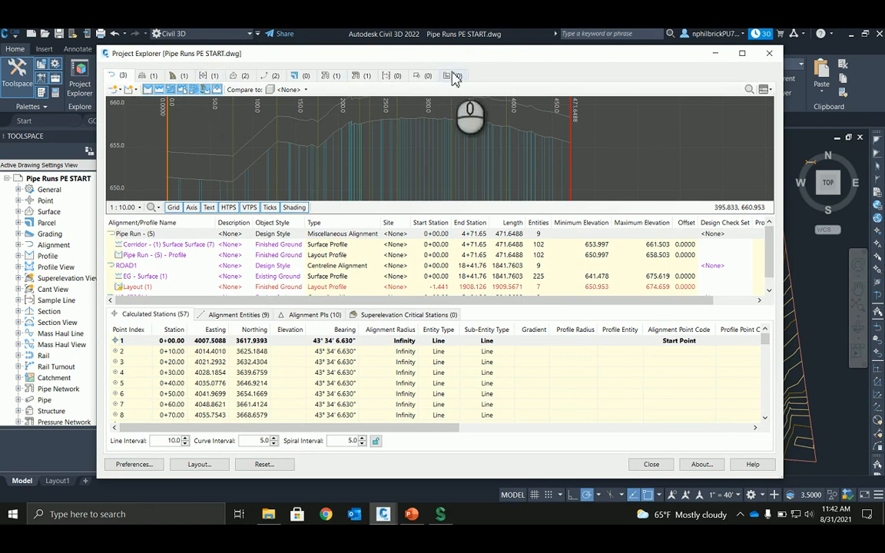
Look through the assemblies, corridors and surfaces in Project Explorer and return to the alignments.
left_click(154, 75)
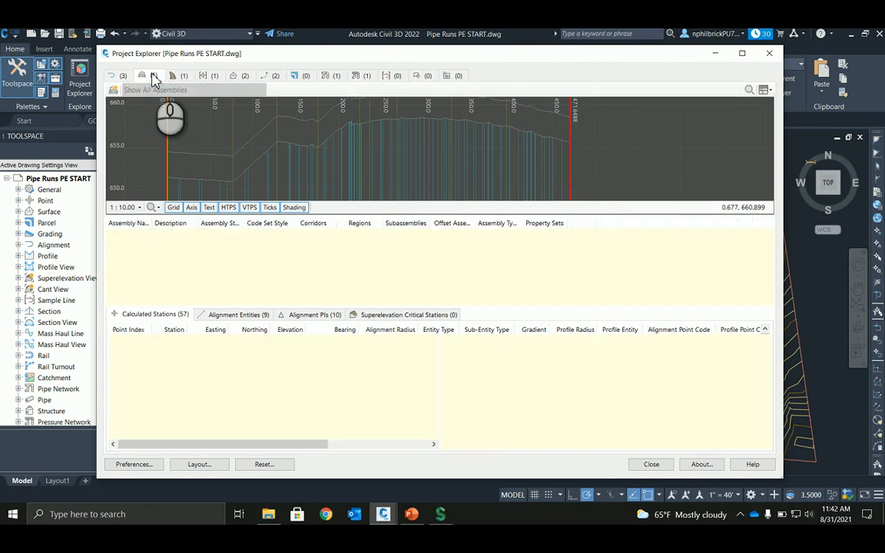
left_click(173, 76)
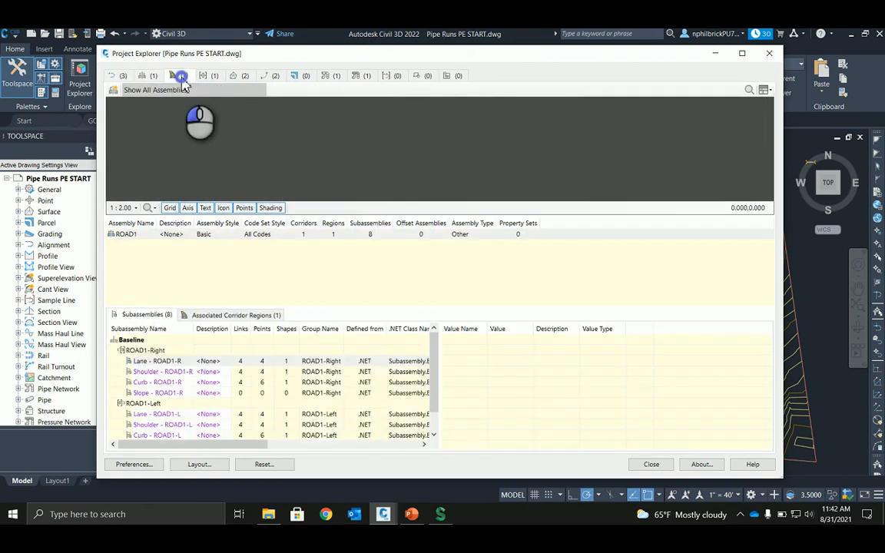
left_click(233, 75)
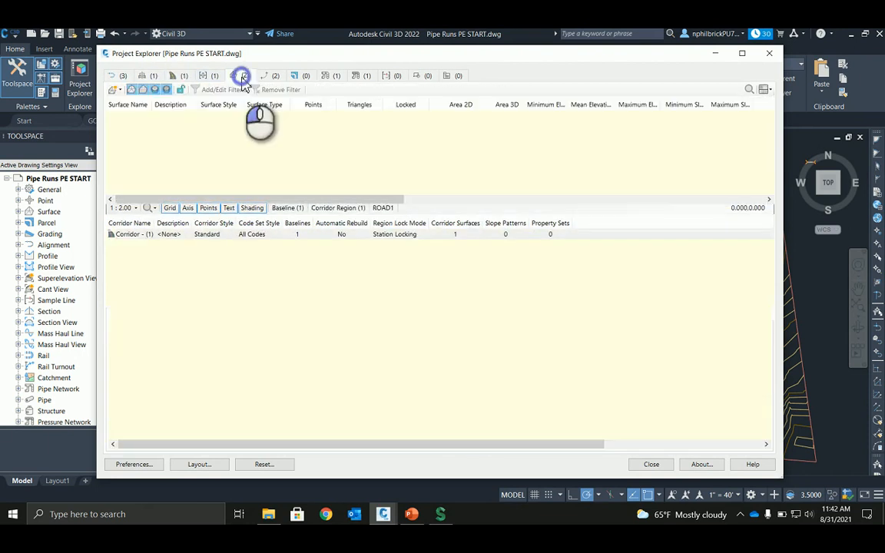
left_click(112, 75)
left_click_drag(228, 60, 226, 52)
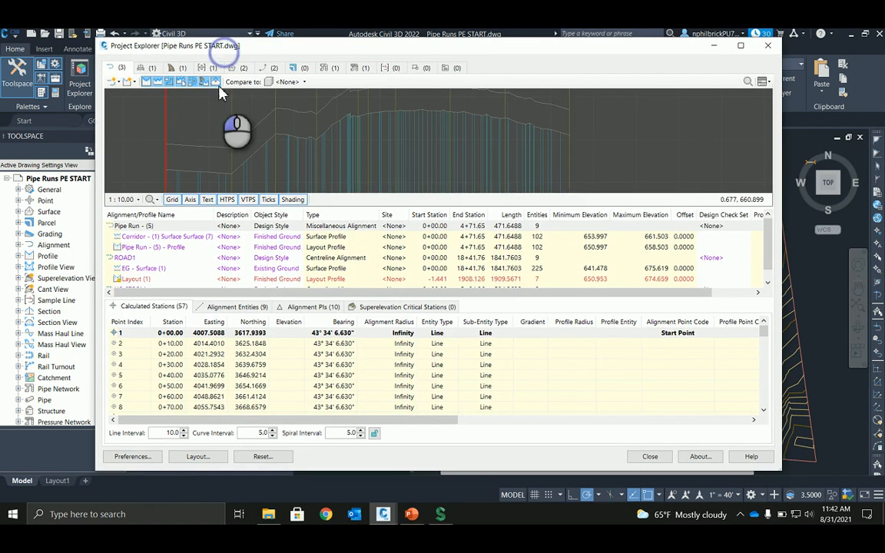
Review the profile view colors, ordinates and grid interval settings in the Project Explorer preferences, then close them without changes.
left_click(139, 459)
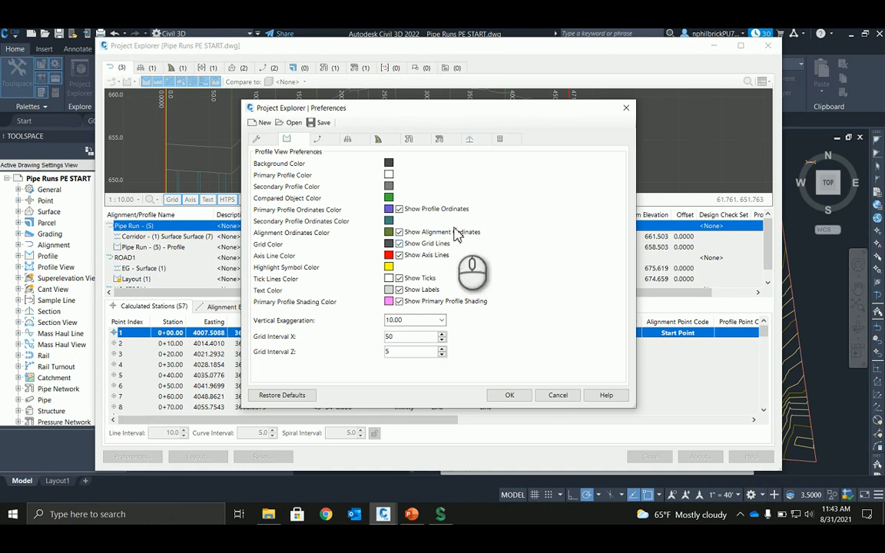
left_click_drag(382, 114, 451, 109)
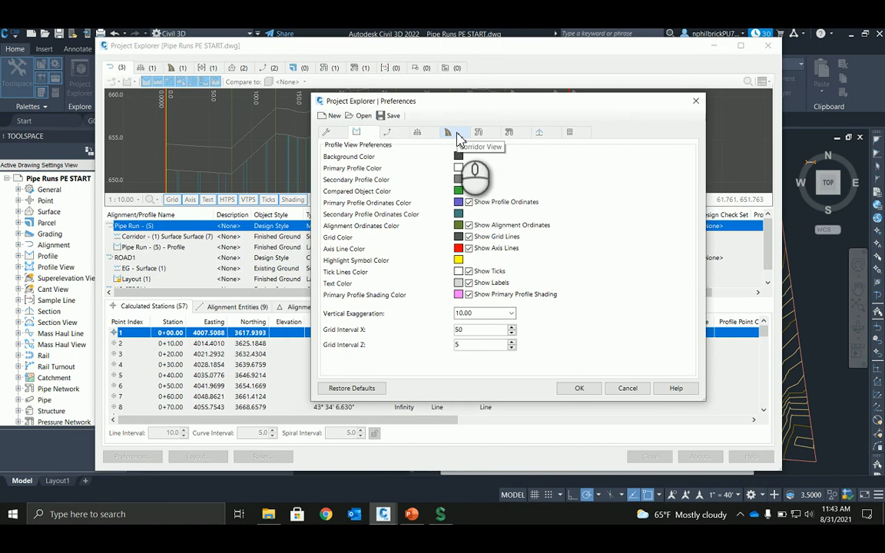
left_click_drag(403, 103, 364, 107)
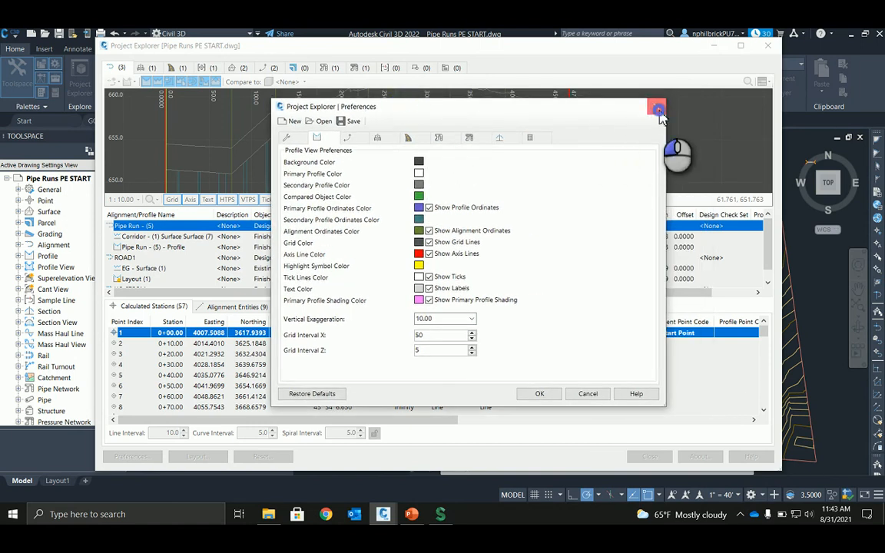
left_click(658, 110)
Review the Project Explorer column layout options for alignments, assemblies and corridors, then close them without changes.
left_click(196, 459)
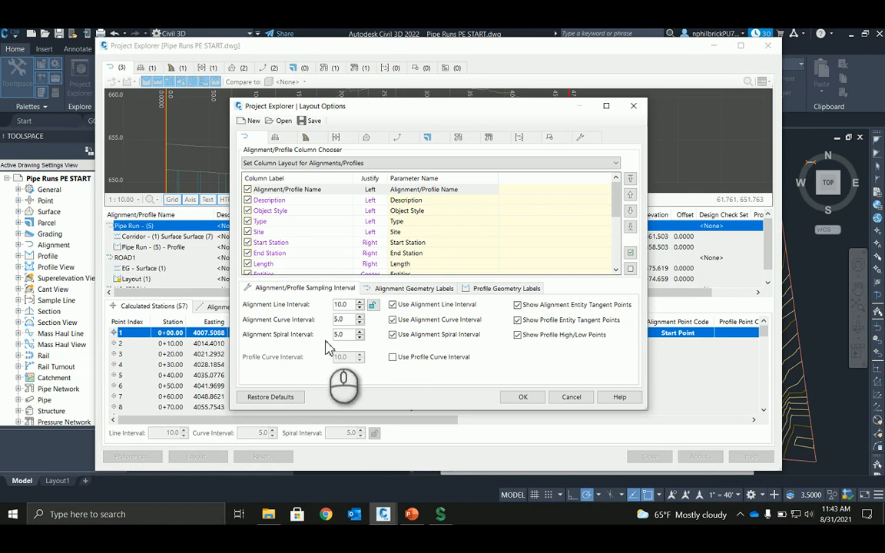
left_click(275, 137)
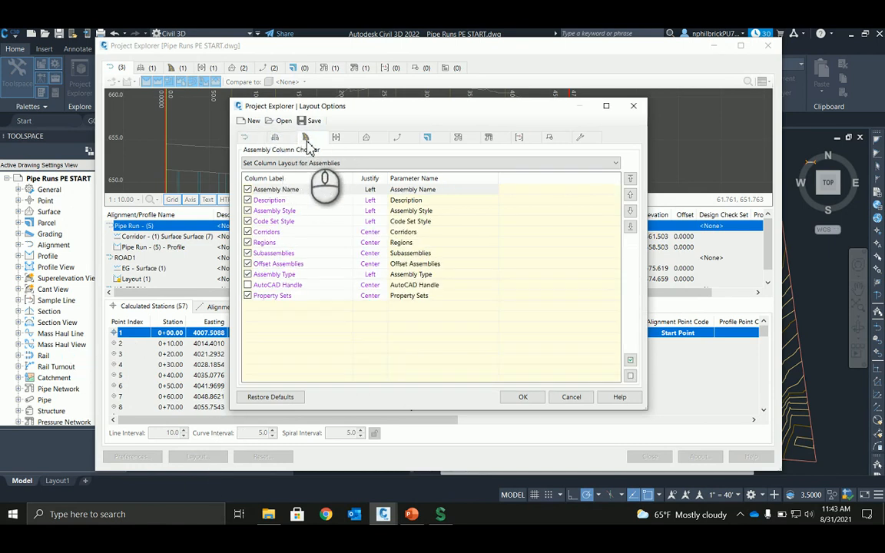
left_click(305, 138)
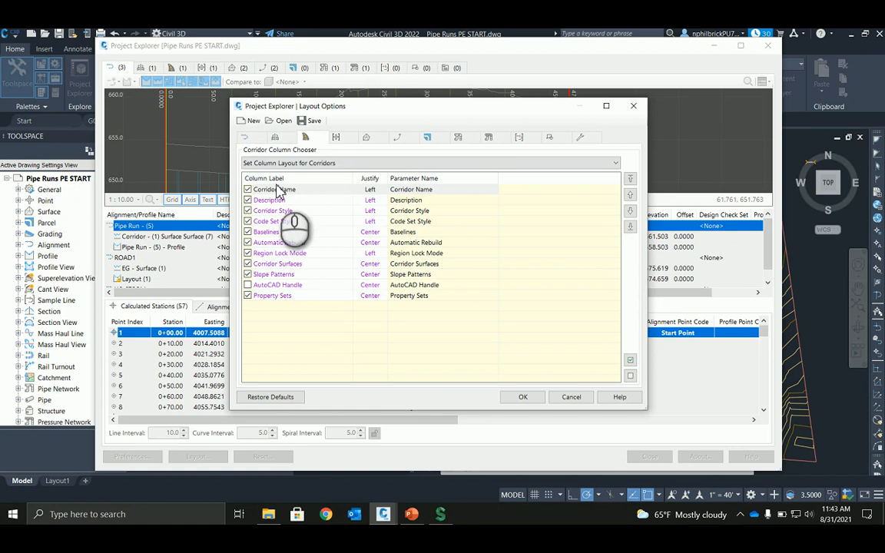
left_click_drag(481, 107, 459, 100)
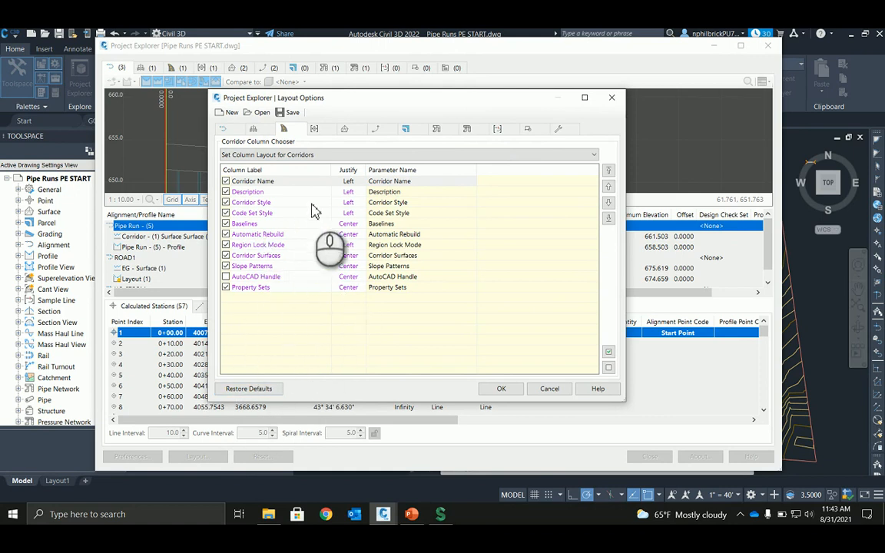
left_click(612, 97)
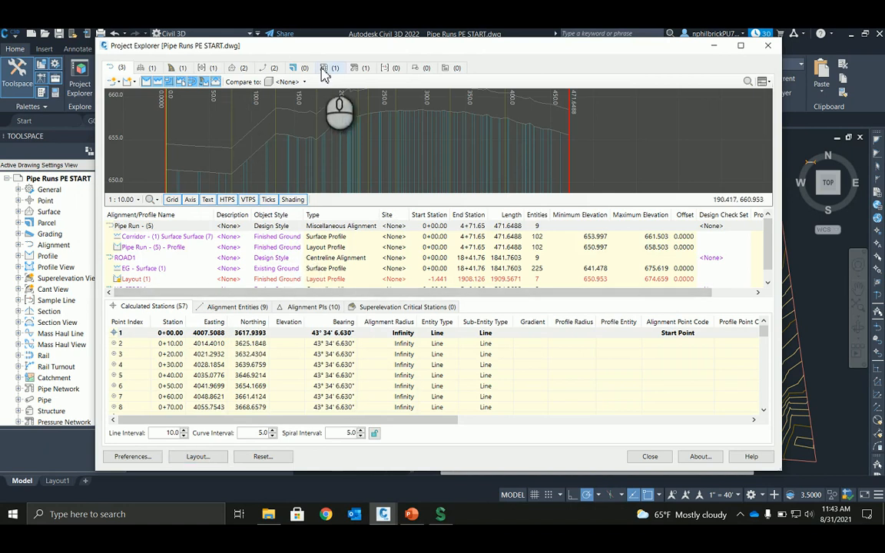
Examine the structure data of the gravity pipe network and compare it with the pressure network's pipe data and profile.
left_click(324, 68)
left_click(137, 230)
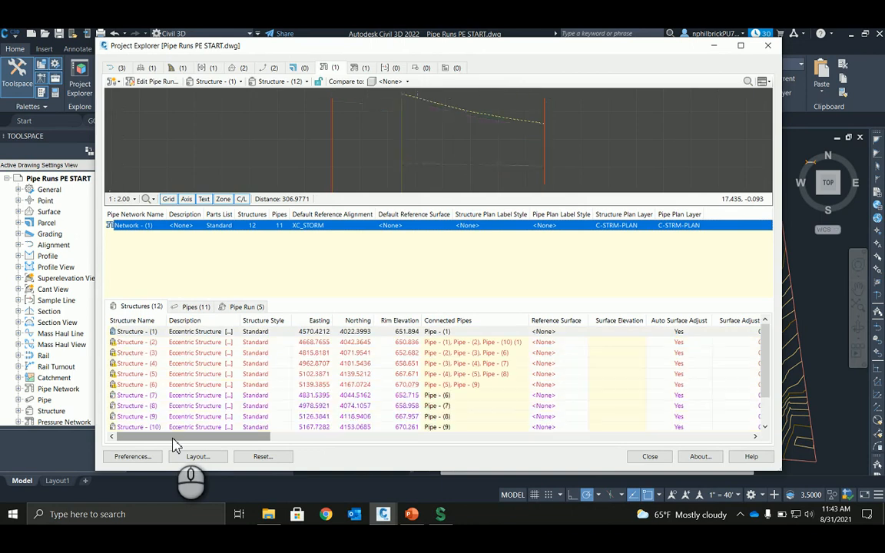
left_click_drag(175, 438, 469, 429)
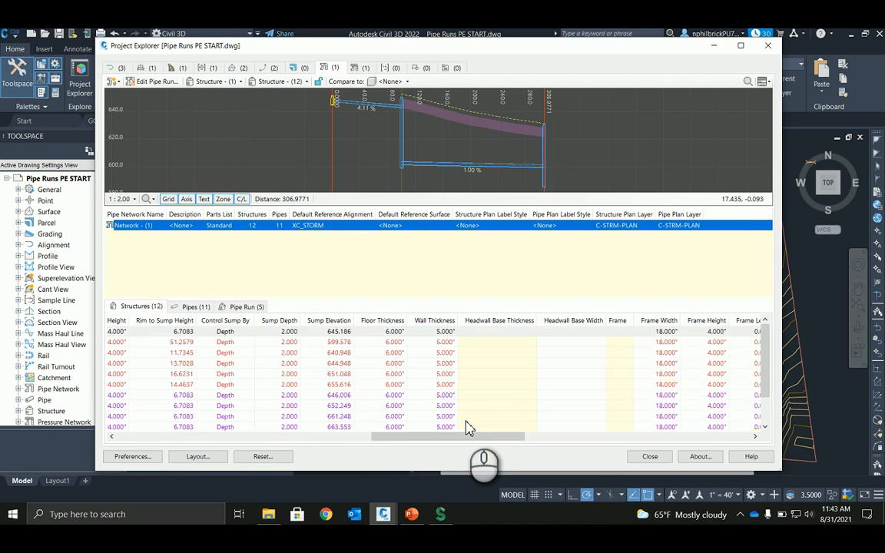
left_click(361, 69)
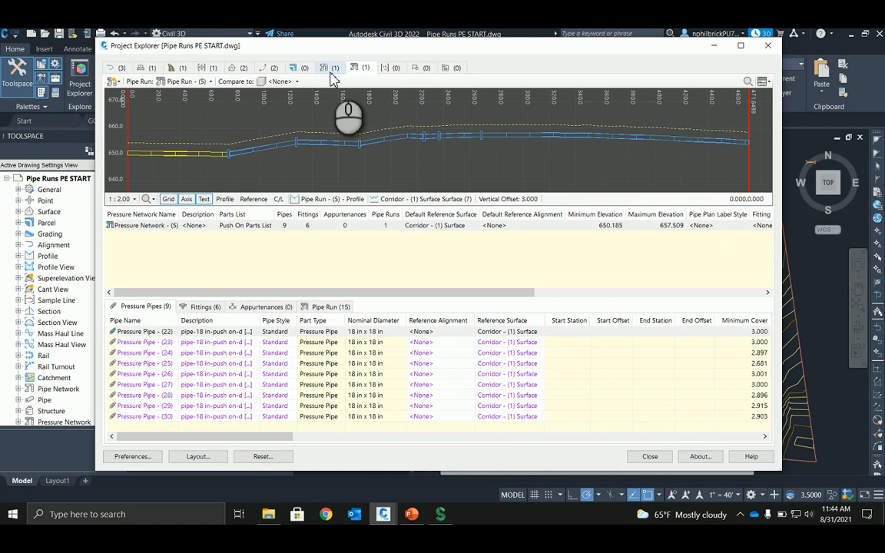
left_click(330, 68)
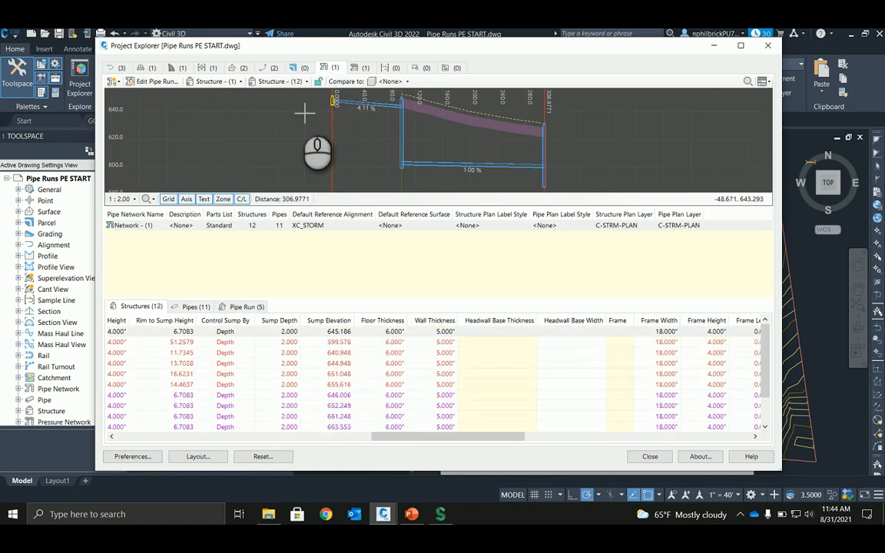
left_click(358, 67)
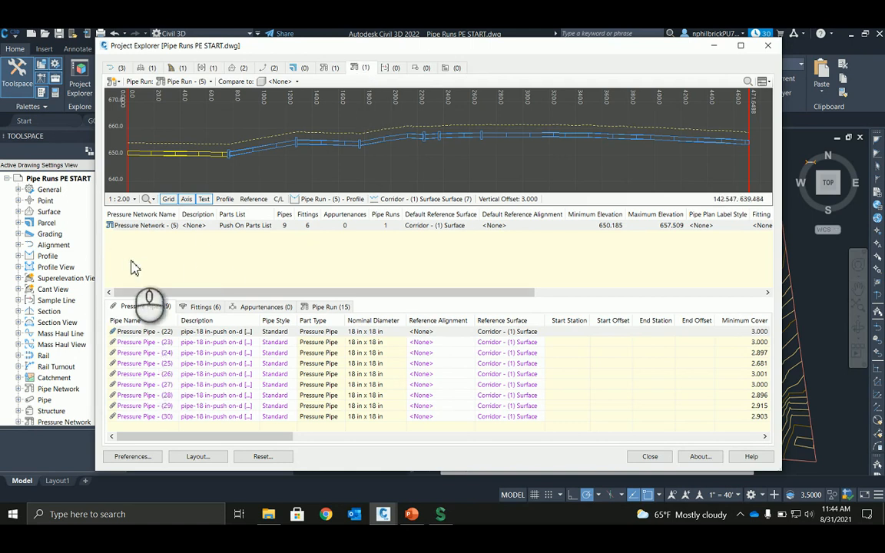
Start a new object set from the pressure network's pressure pipes list and name it Pressure Network Object Set.
left_click(146, 226)
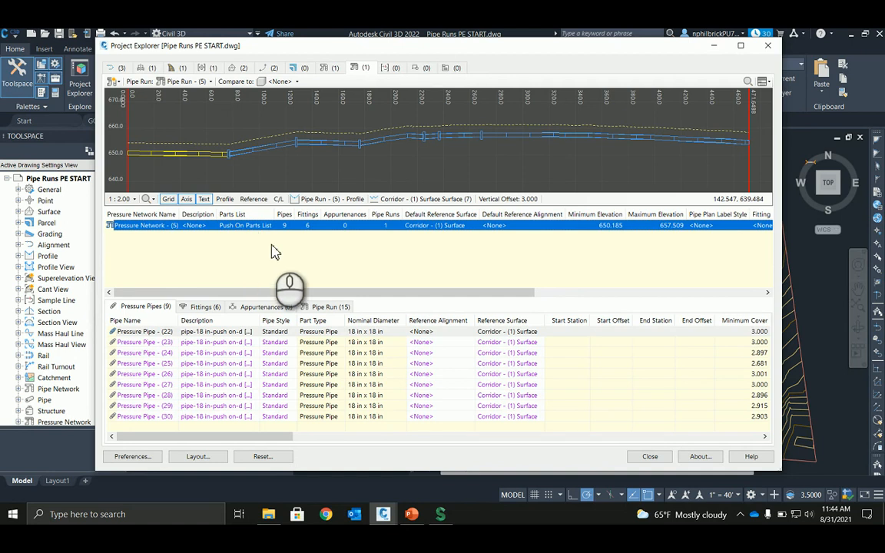
right_click(136, 232)
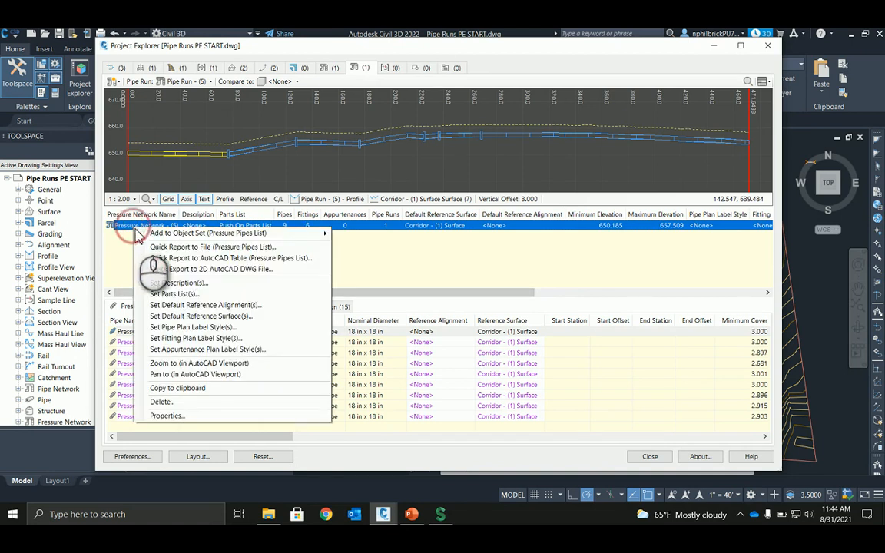
mouse_move(165, 233)
left_click(371, 235)
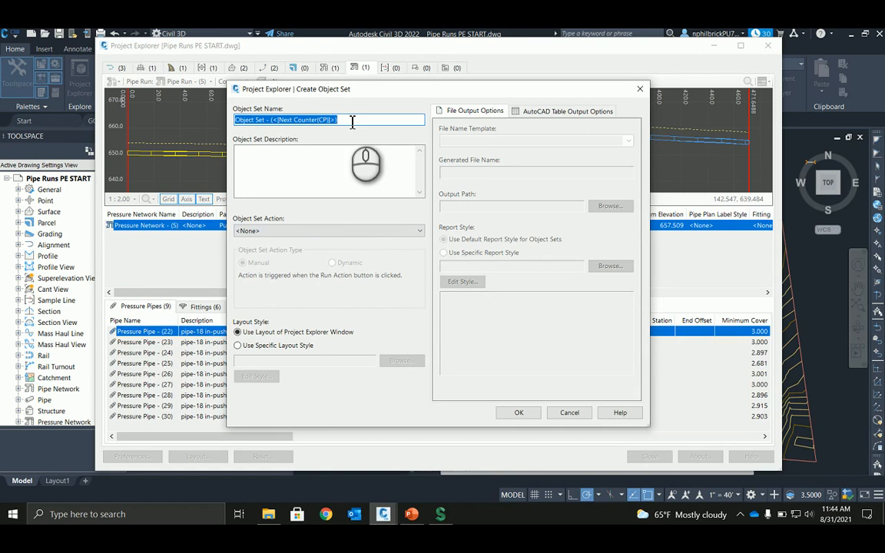
type("Pressure Network Object Set")
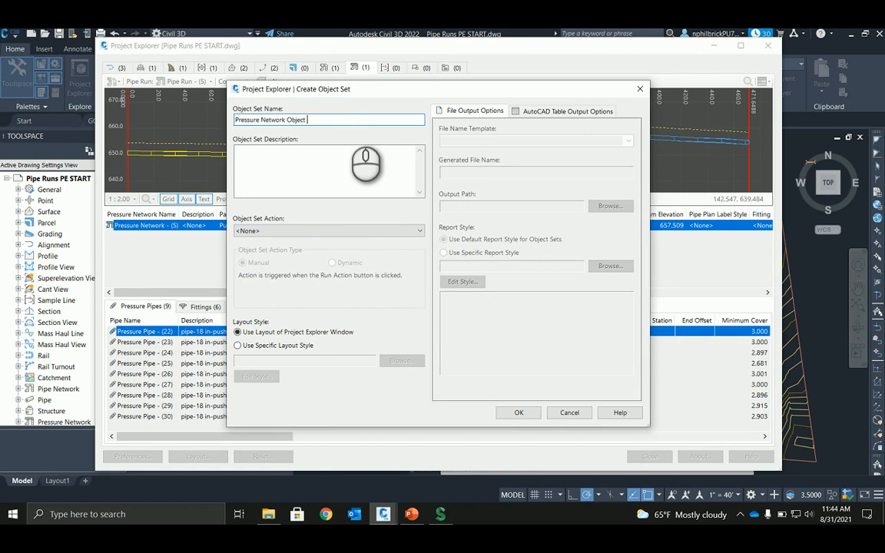
Set the object set action to Export to AutoCAD Table(s) in MODEL Space with the Dynamic action type.
left_click(287, 231)
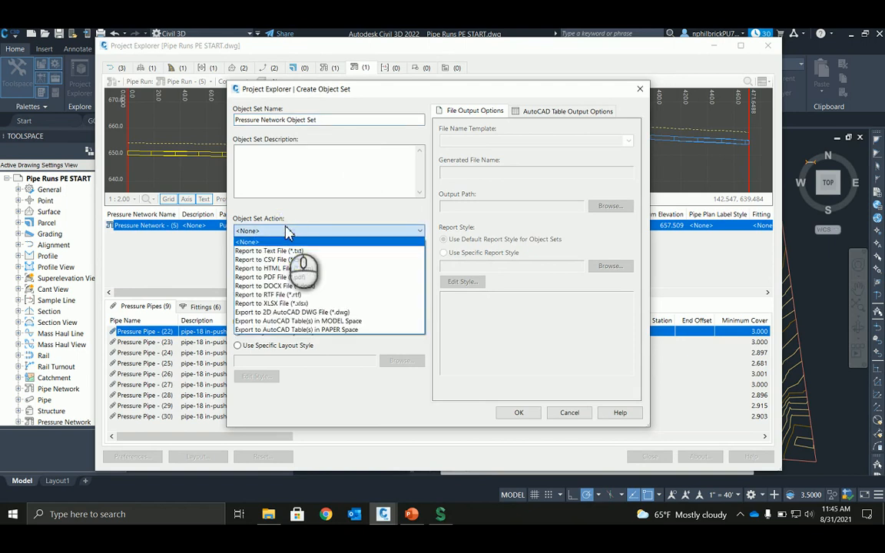
left_click(295, 321)
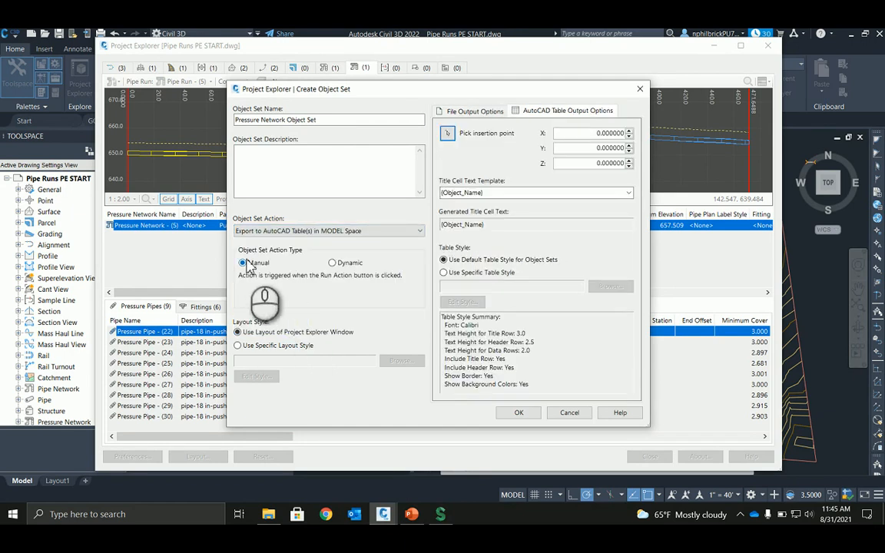
left_click(332, 265)
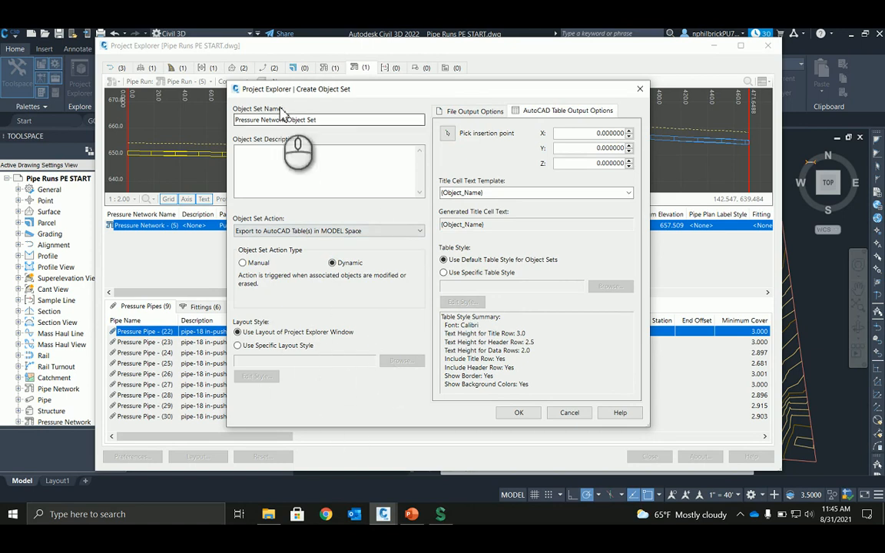
left_click_drag(336, 89, 309, 61)
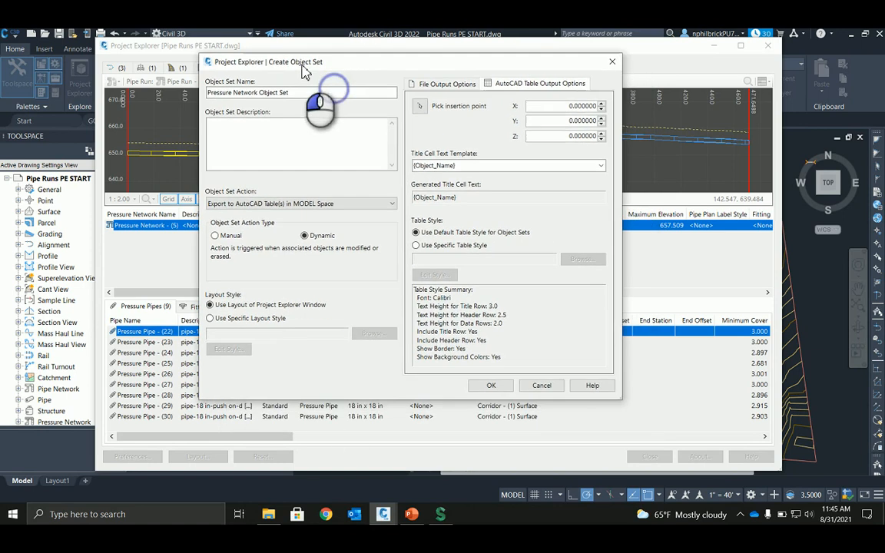
Choose a specific layout style for the object set and look through its alignment, corridor and point group column options without changing them.
left_click(247, 322)
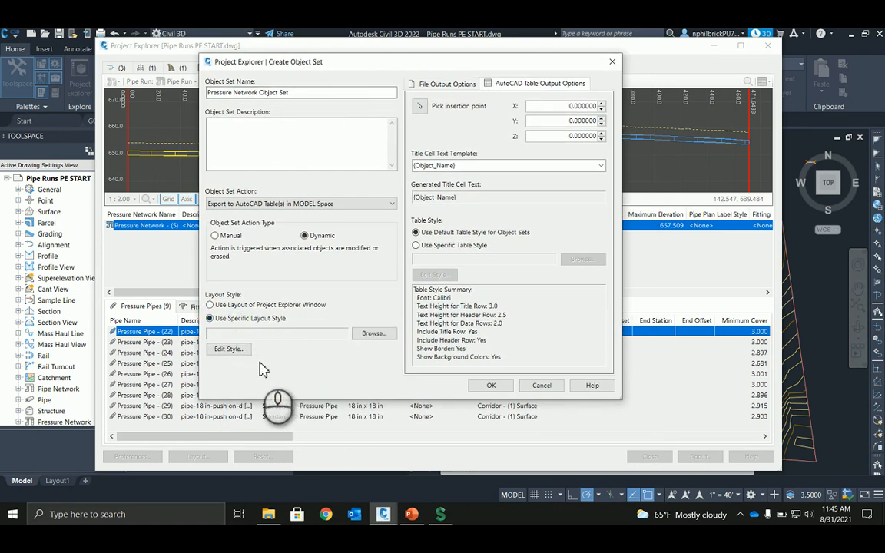
left_click(235, 350)
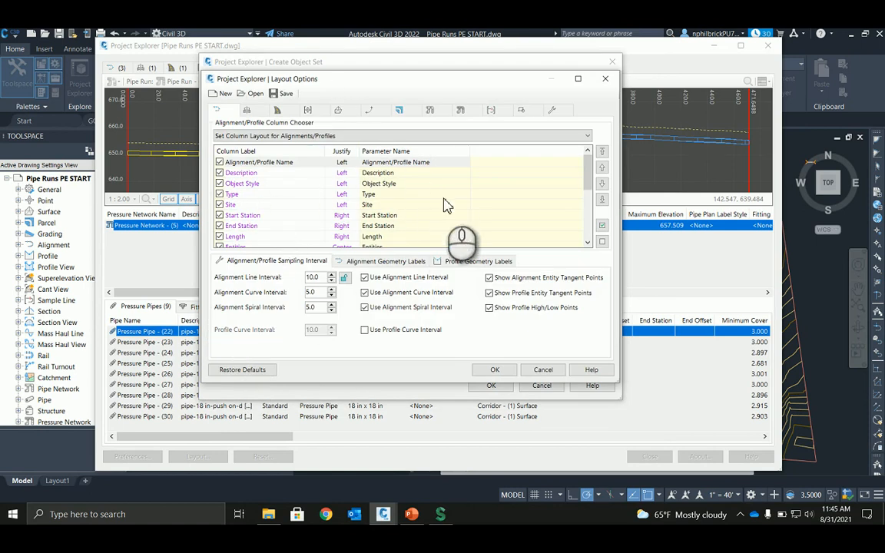
scroll(312, 191, "down", 5)
scroll(323, 190, "up", 5)
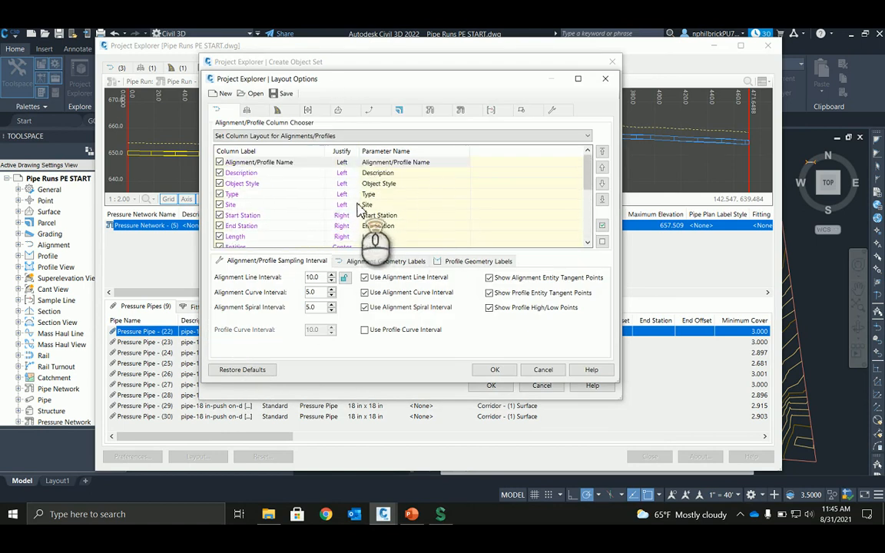
mouse_move(390, 85)
left_mouse_down()
mouse_move(431, 99)
mouse_move(400, 90)
left_mouse_up()
left_click(274, 115)
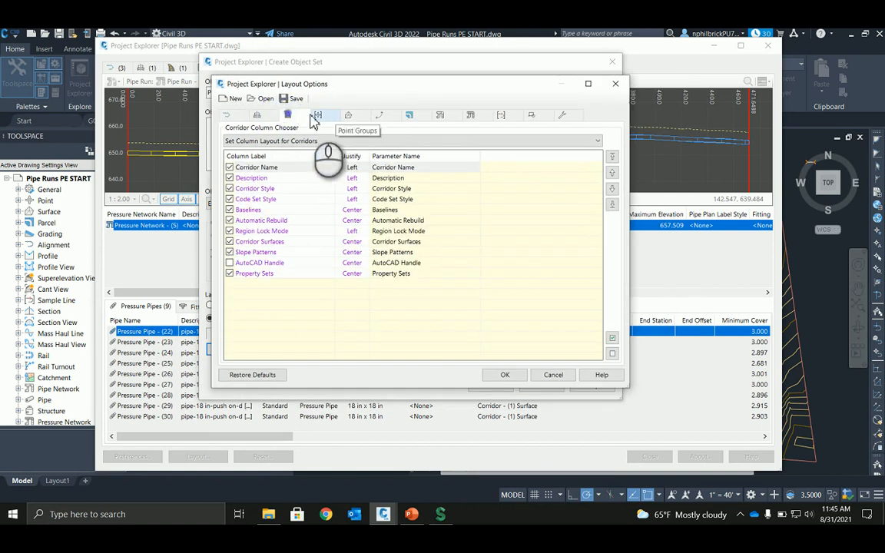
left_click(317, 116)
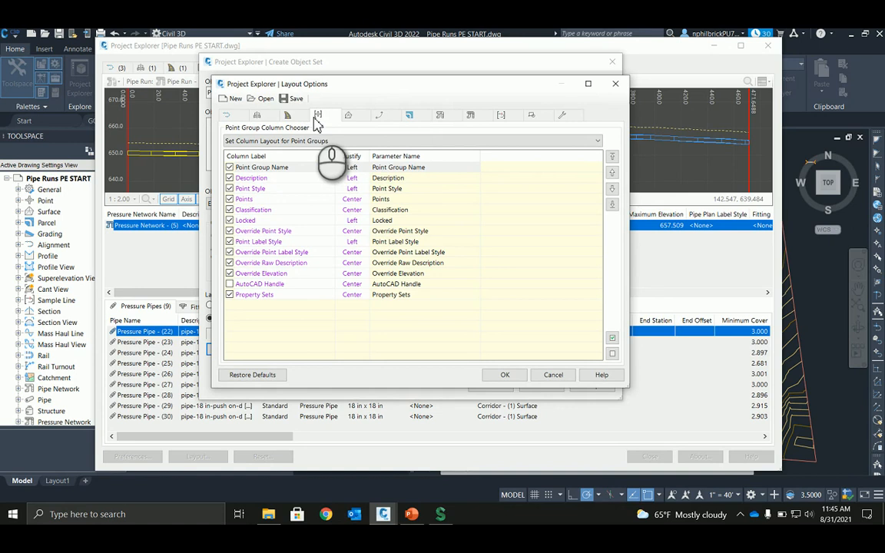
left_click(615, 83)
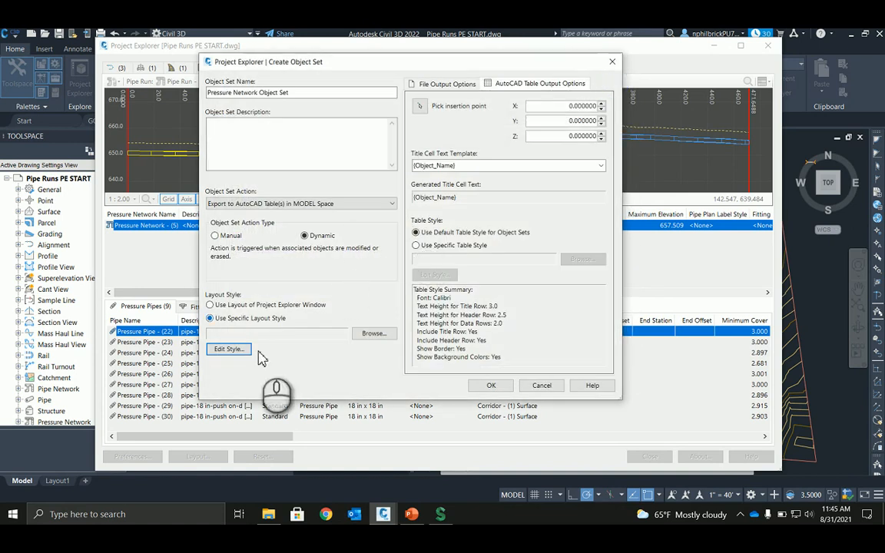
Recheck the specific layout style's options, then return the object set to the layout of the Project Explorer window.
left_click(236, 306)
left_click(224, 319)
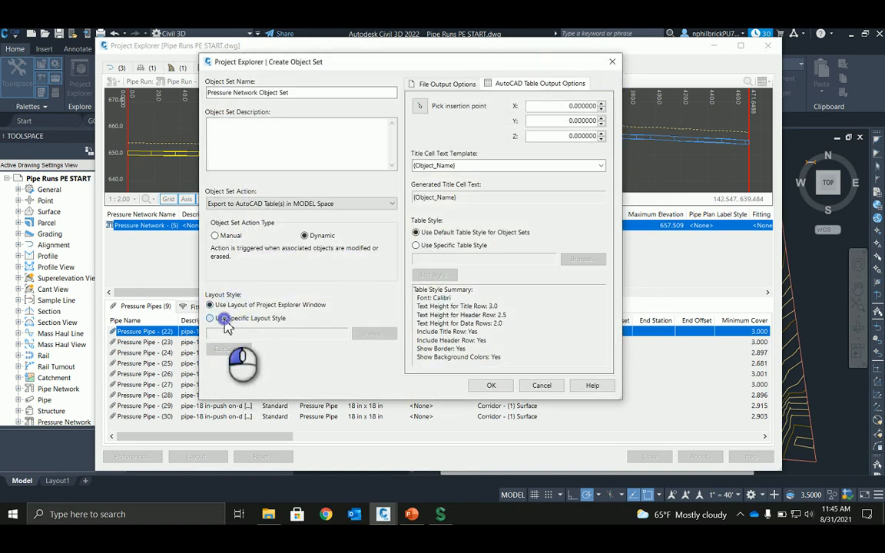
left_click(228, 351)
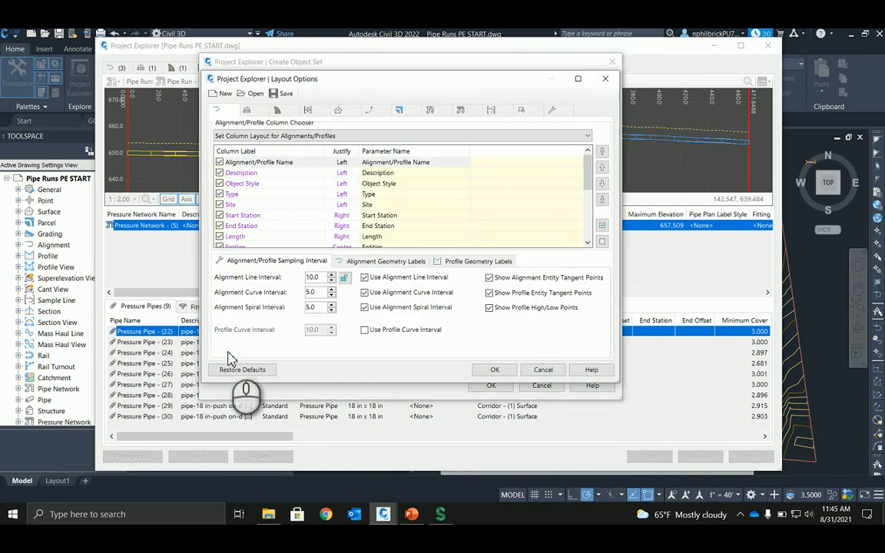
left_click(605, 79)
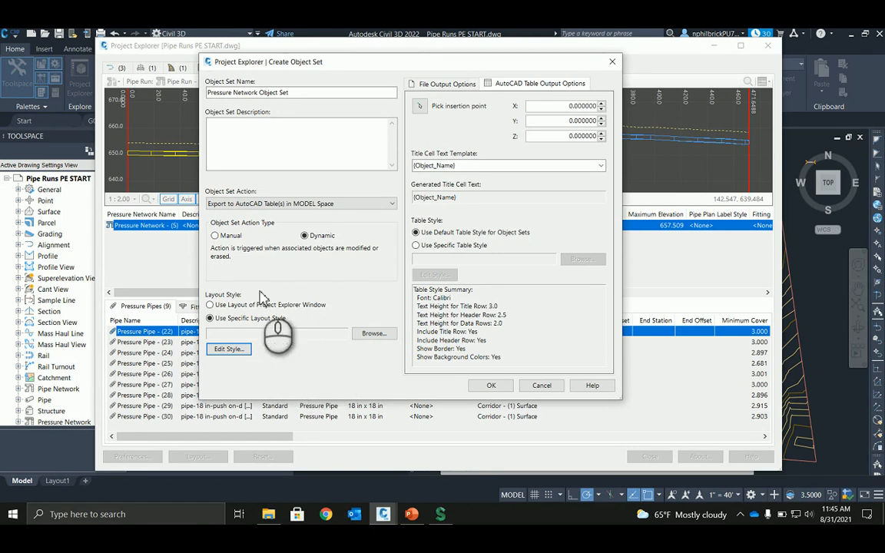
left_click(215, 305)
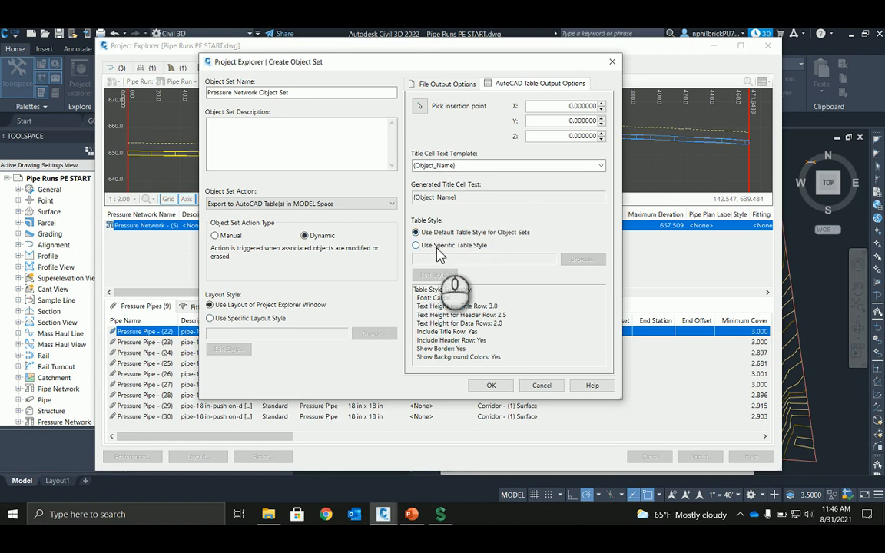
Create the object set with the default table style and select it in the list of object sets.
left_click(492, 386)
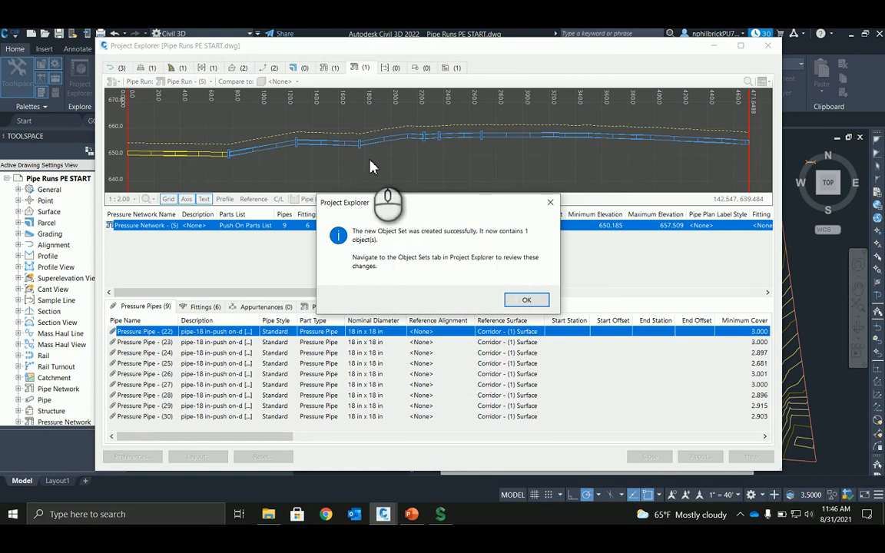
left_click(527, 300)
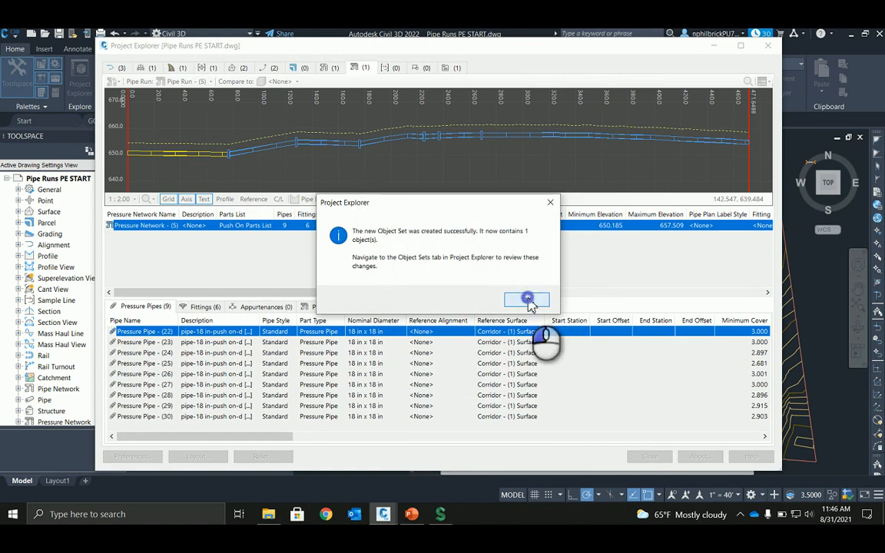
left_click(446, 68)
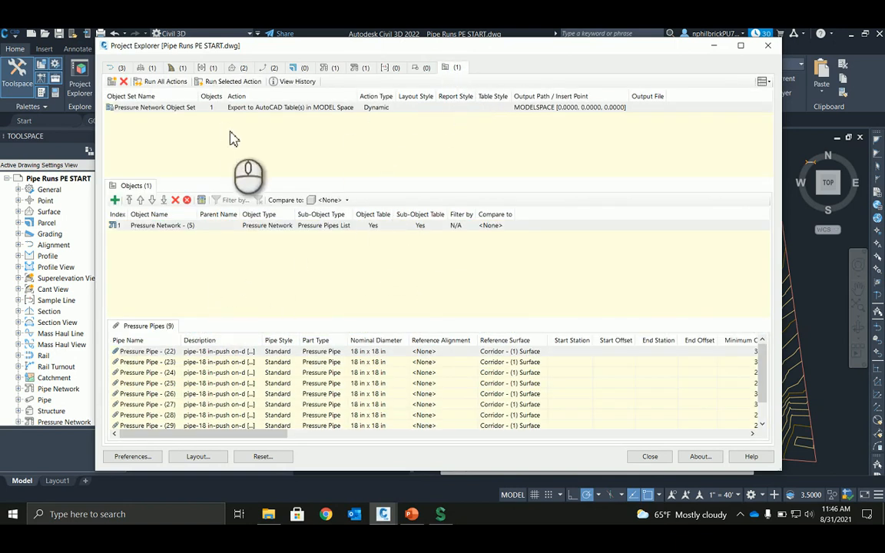
left_click(155, 109)
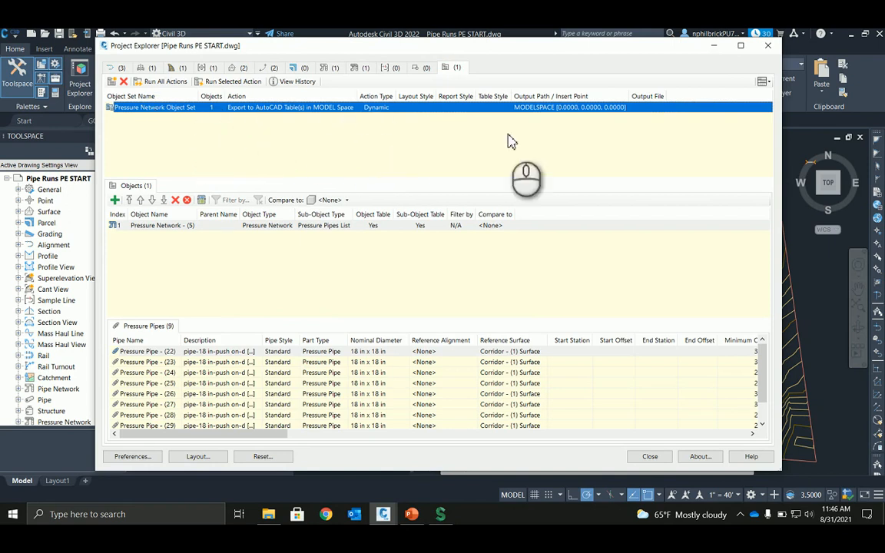
Create a quick AutoCAD table for Pressure Network - (5) with the default options and place it in open model space beyond the profile views.
left_click(171, 226)
right_click(172, 227)
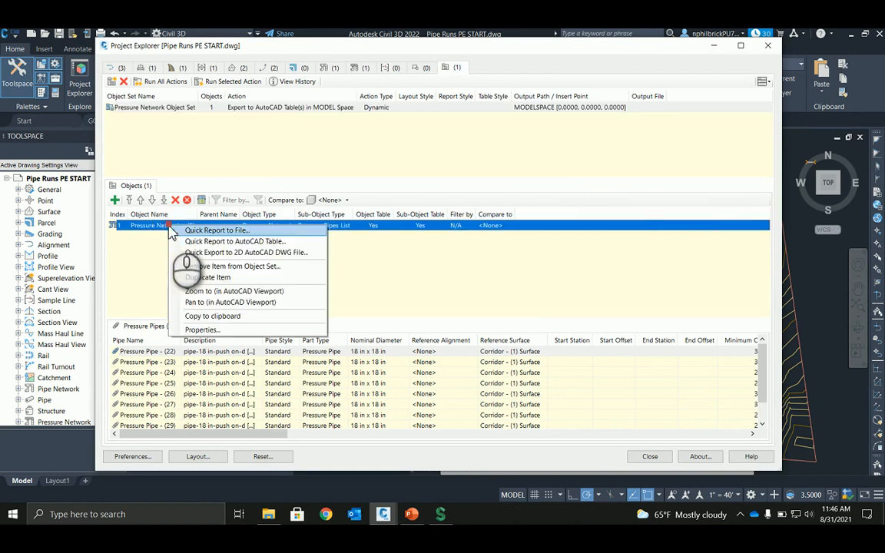
left_click(209, 243)
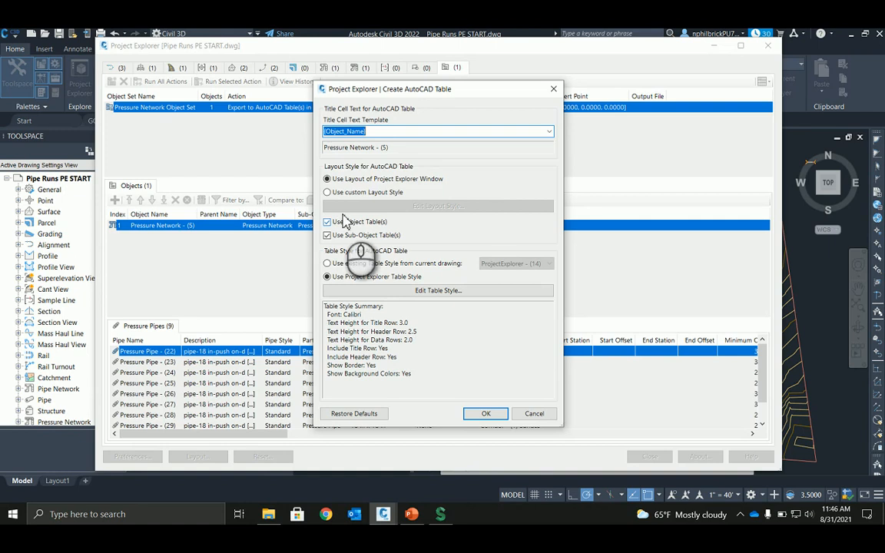
left_click(486, 413)
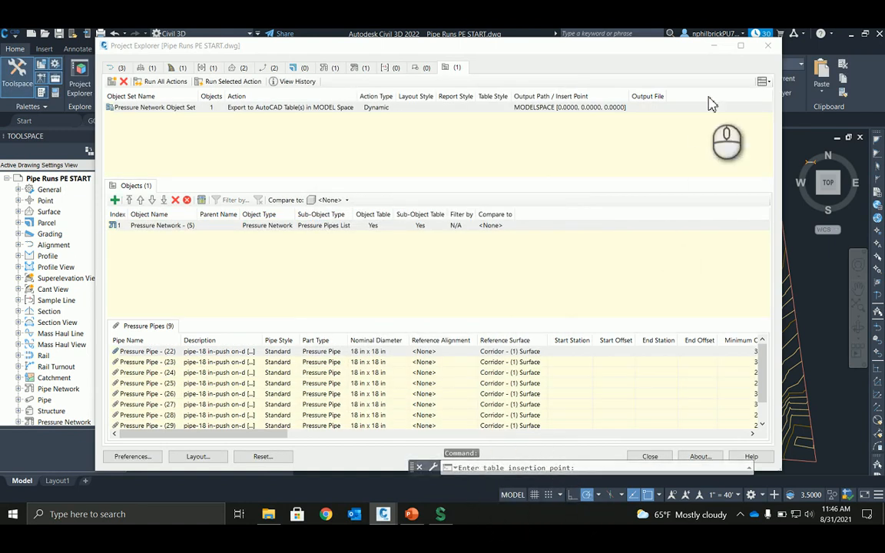
left_click(712, 48)
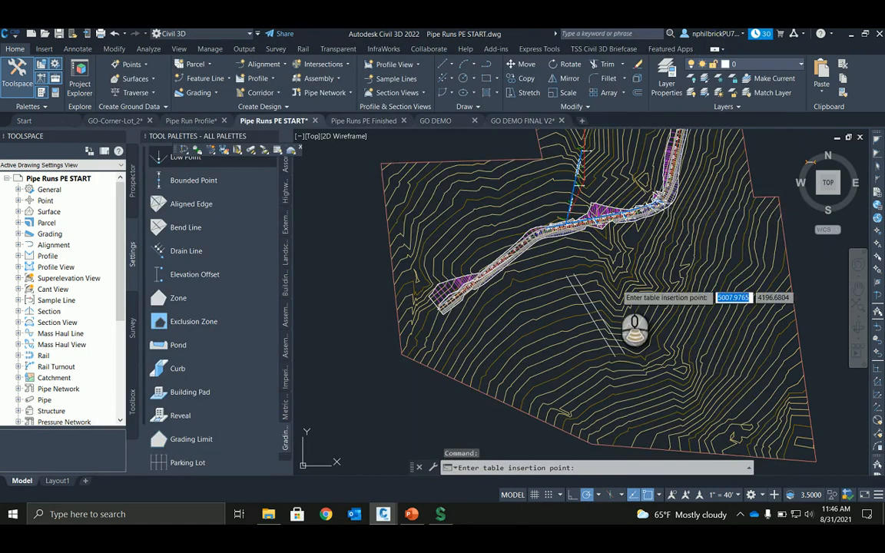
scroll(669, 323, "down", 3)
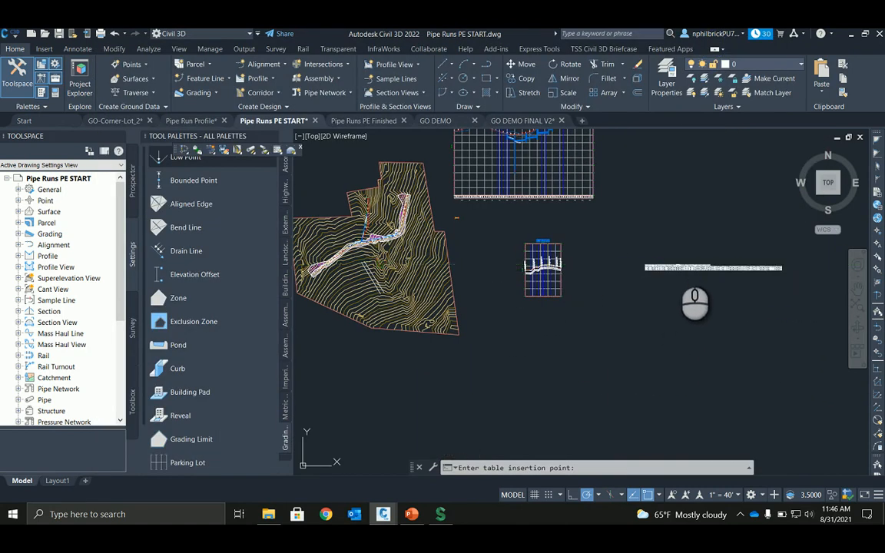
scroll(673, 257, "up", 2)
scroll(521, 211, "up", 4)
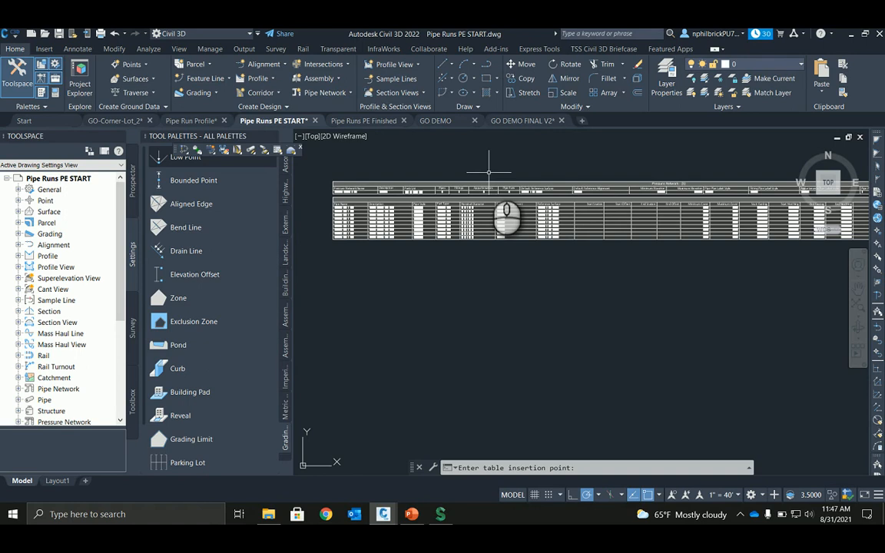
Switch to the PowerPoint presentation, start the slide show from the Project Explorer Demonstration slide and advance to the Grading Optimization slide.
left_click(413, 514)
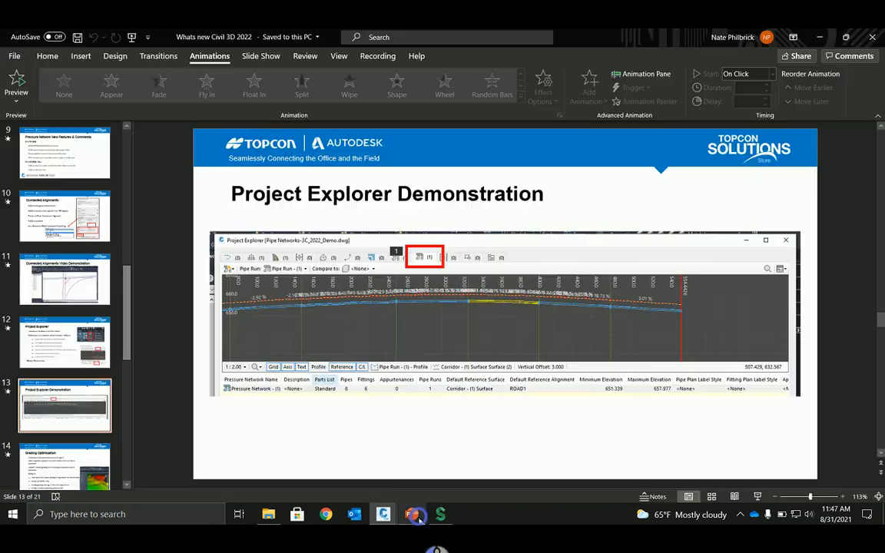
left_click(757, 496)
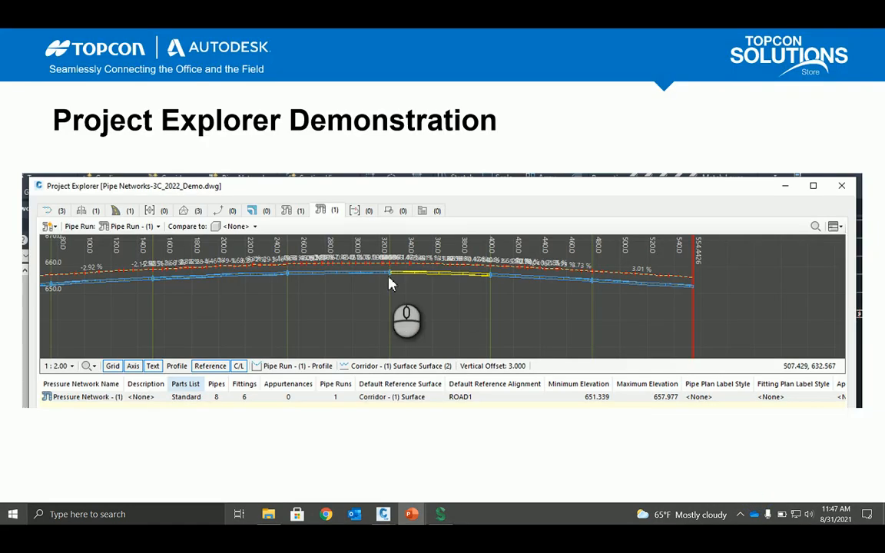
key("Right")
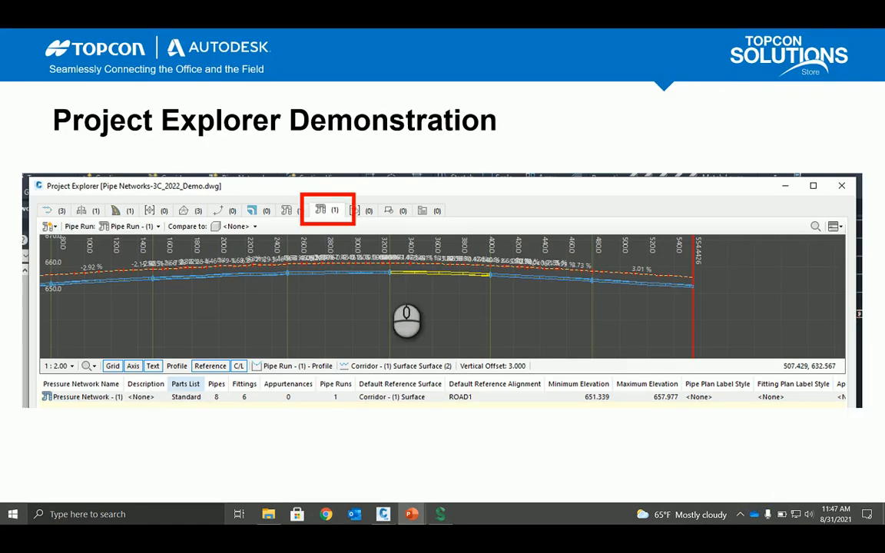
key("Right")
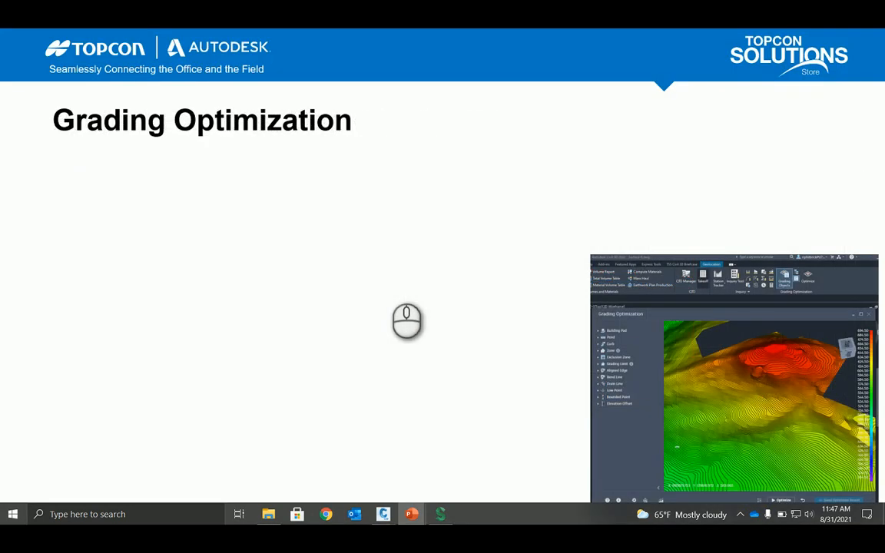
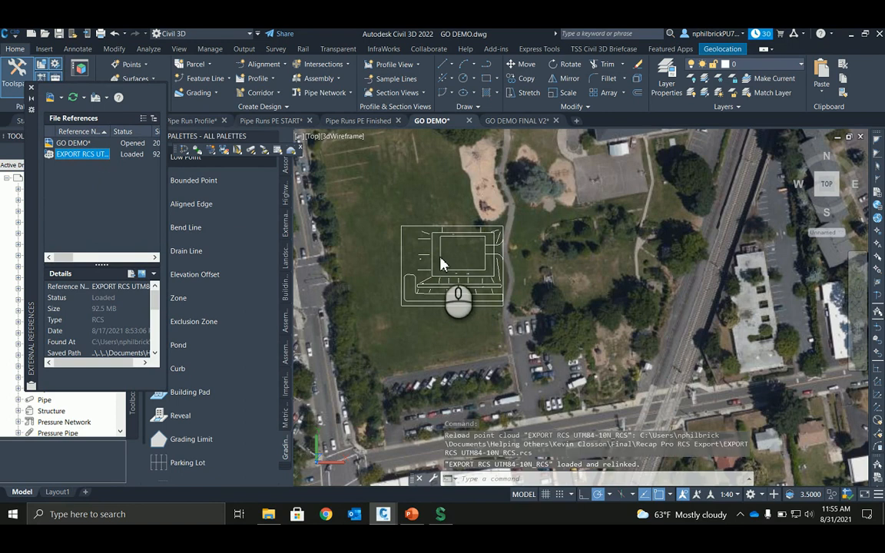
Examine the loaded point cloud's extents and detail against the surrounding aerial imagery in the GO DEMO drawing.
scroll(416, 242, "down", 2)
middle_click_drag(416, 246, 449, 292)
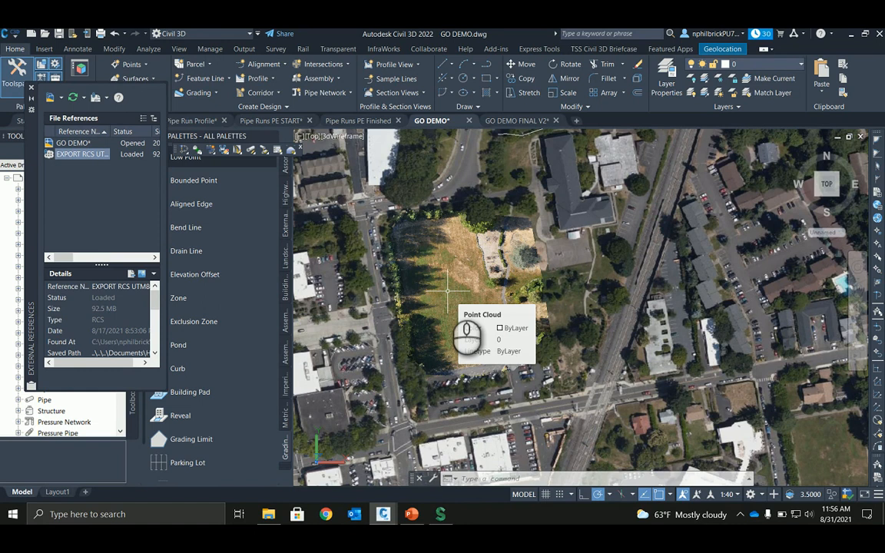
scroll(448, 290, "down", 3)
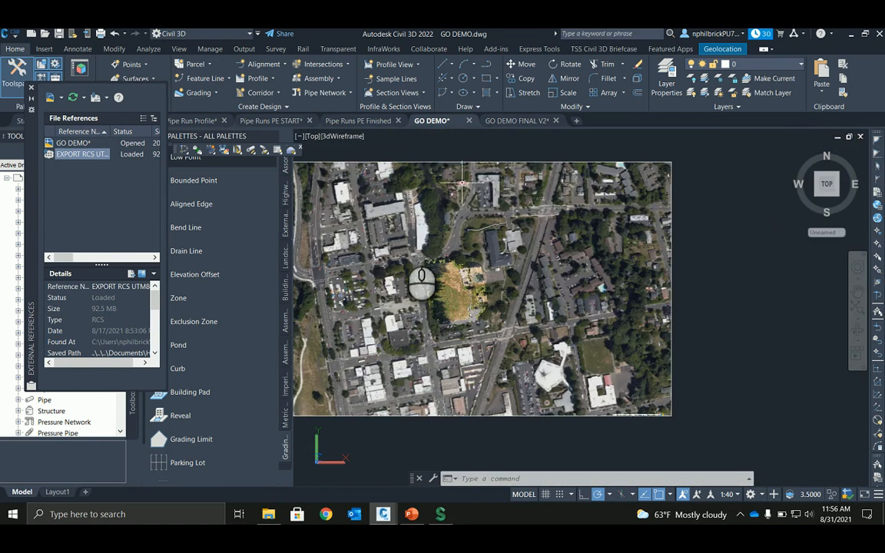
scroll(384, 265, "down", 2)
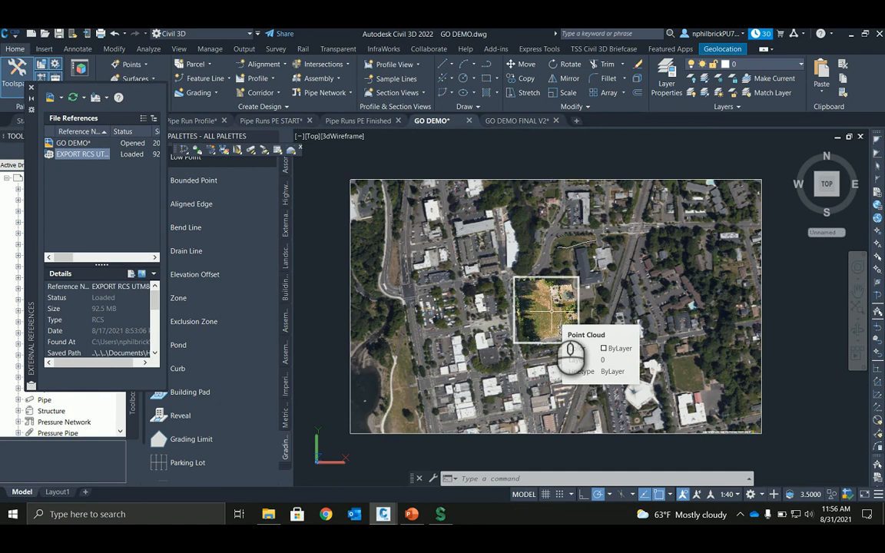
scroll(570, 356, "up", 6)
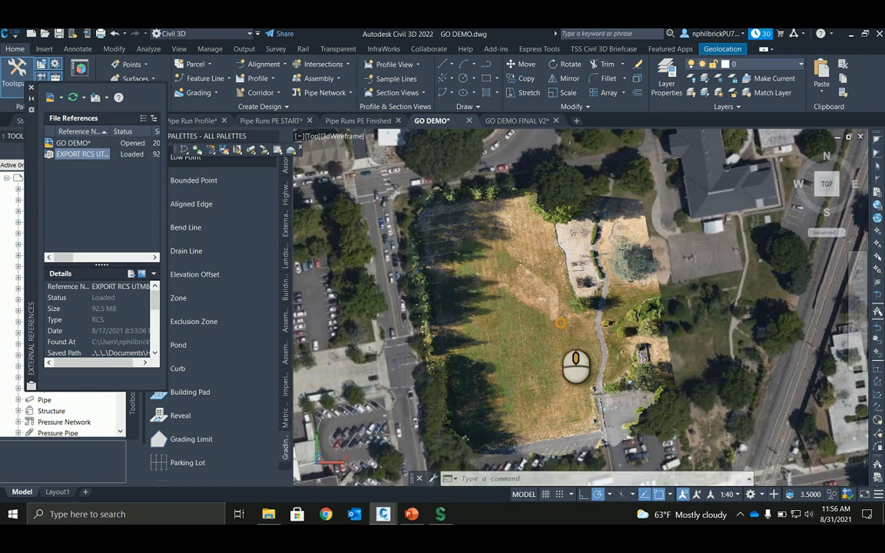
middle_click_drag(575, 365, 505, 332)
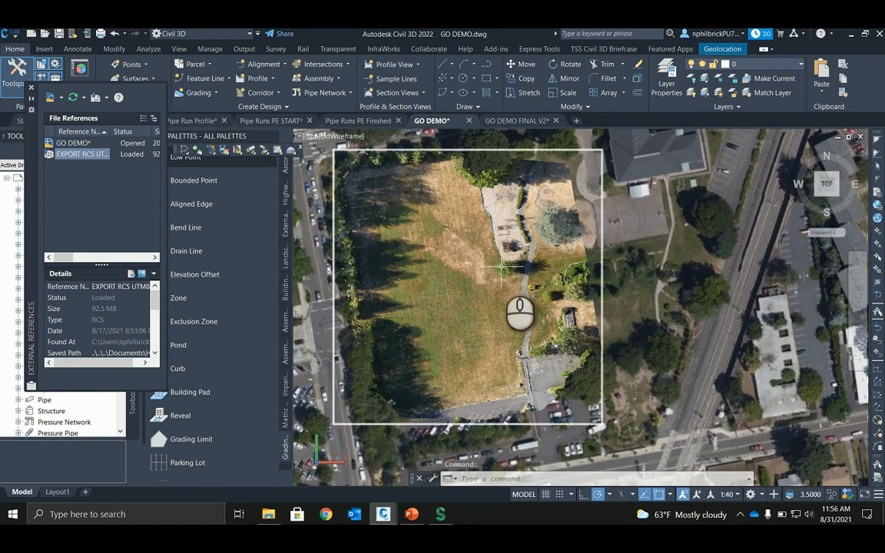
middle_click_drag(498, 295, 525, 263)
scroll(507, 323, "up", 2)
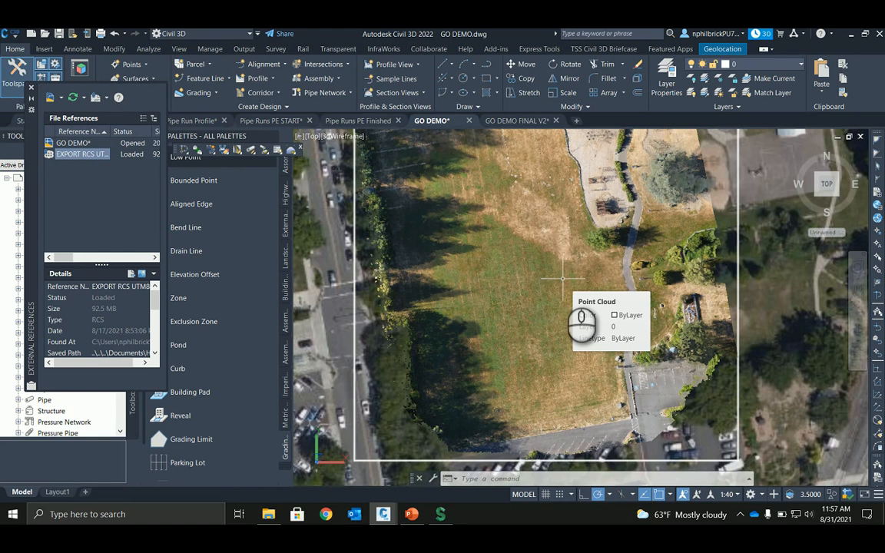
Unload the EXPORT RCS UTM84-10N point cloud reference, check the site linework over the aerial image and close External References.
right_click(77, 155)
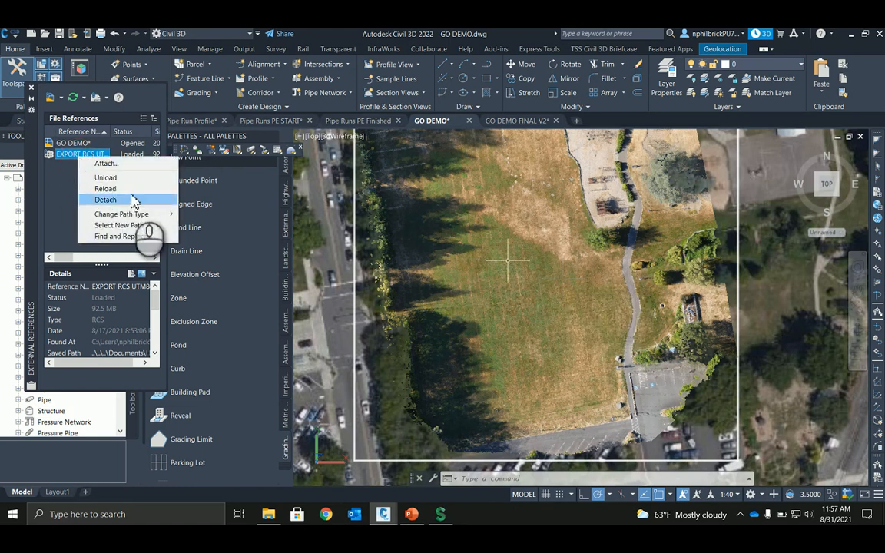
left_click(114, 178)
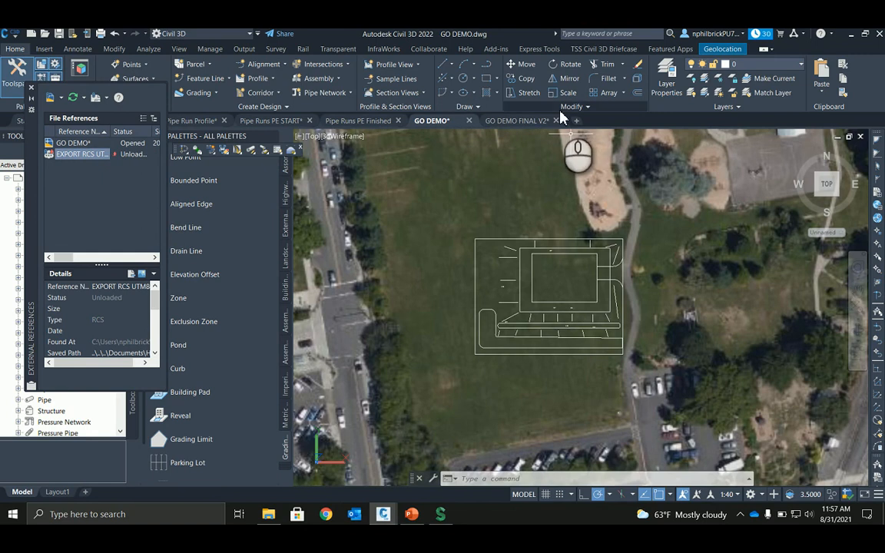
middle_click_drag(539, 235, 489, 222)
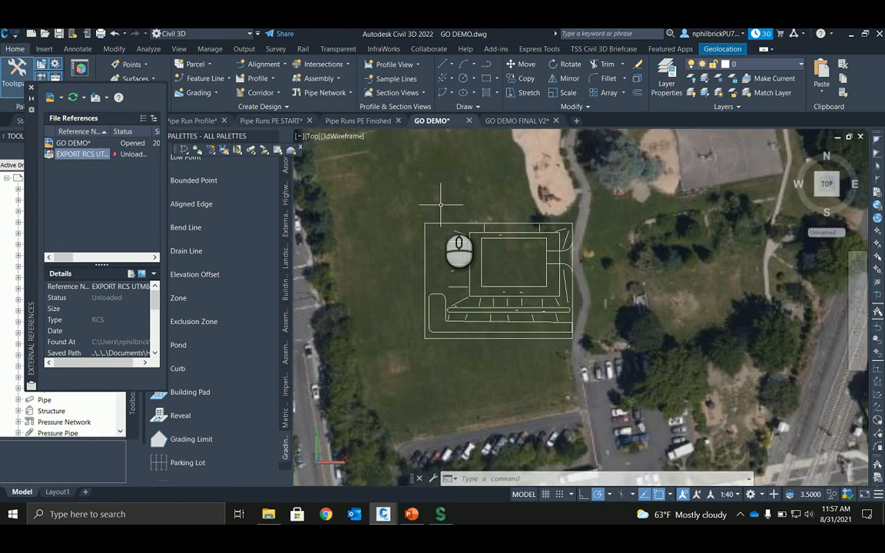
mouse_move(421, 237)
middle_mouse_down()
mouse_move(412, 149)
mouse_move(501, 208)
middle_mouse_up()
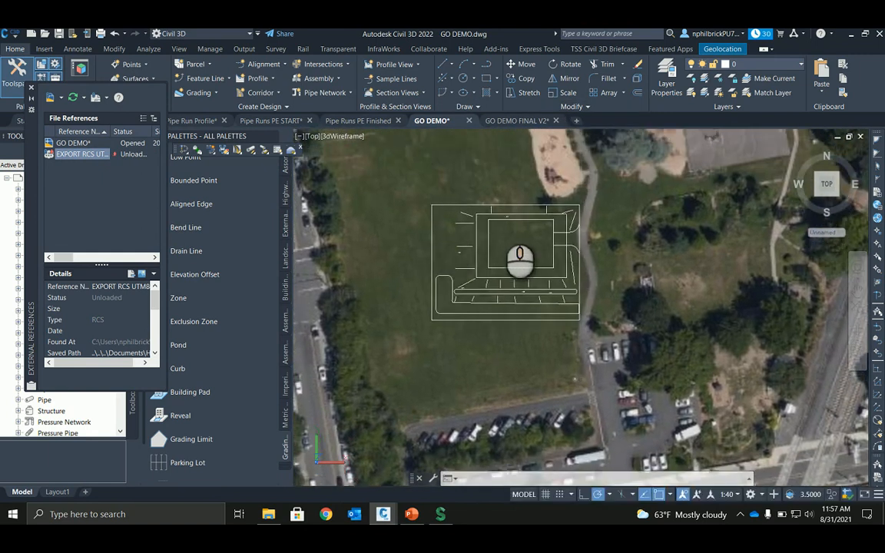
middle_click_drag(478, 315, 527, 290)
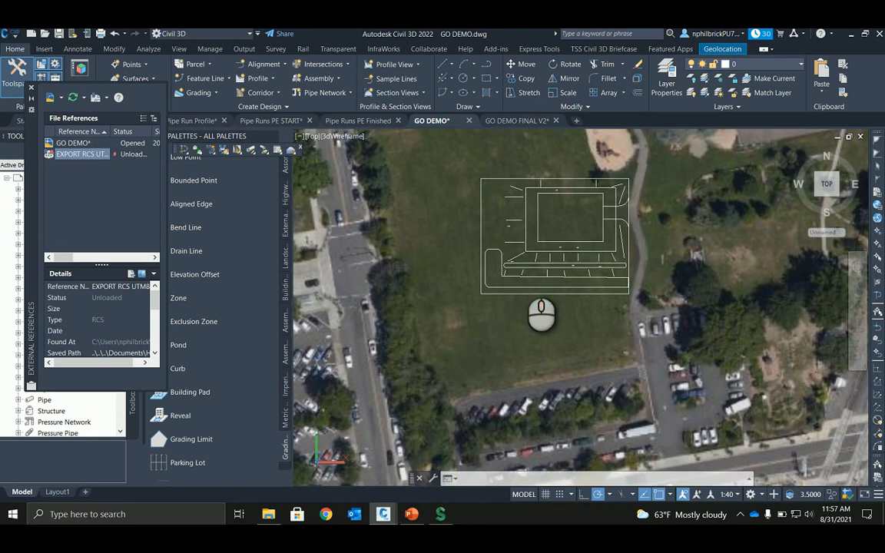
scroll(525, 277, "down", 3)
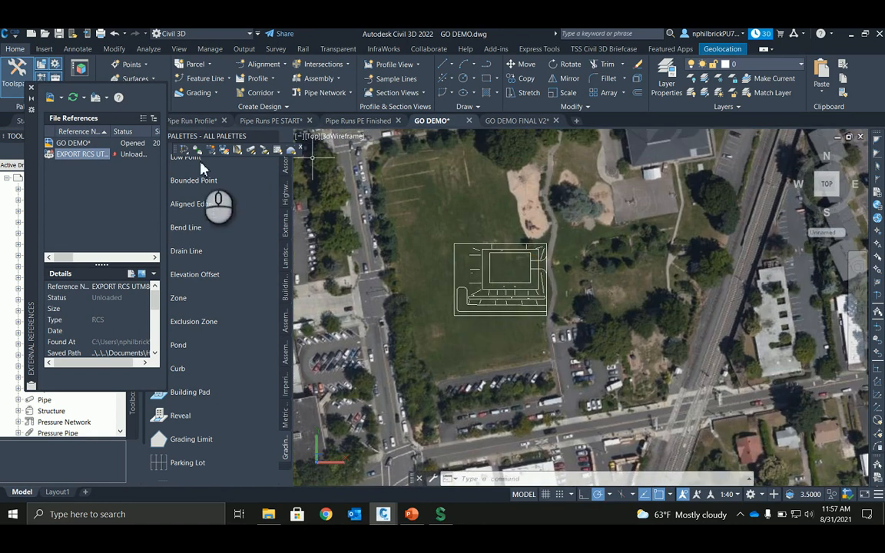
left_click(31, 88)
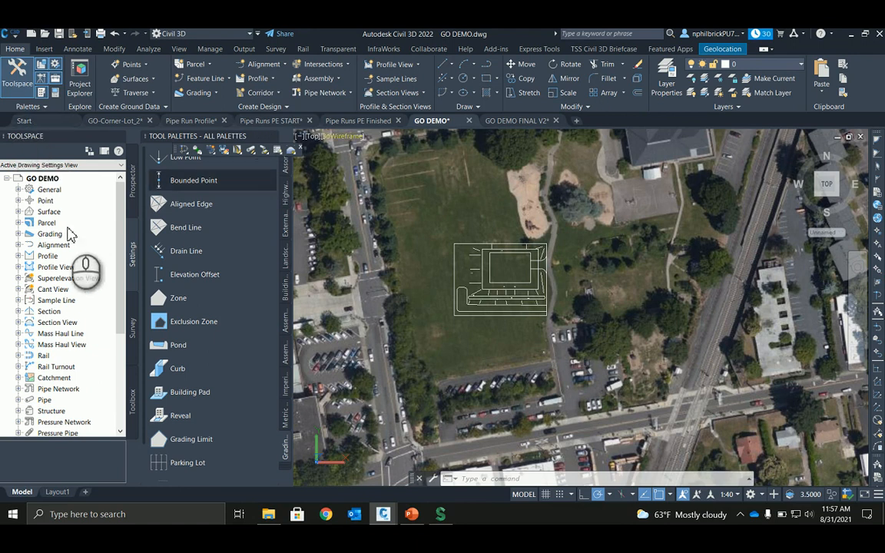
Set the surface style of AIW_Existing_Ground to Contours 1' and 5' (Design).
left_click(18, 211)
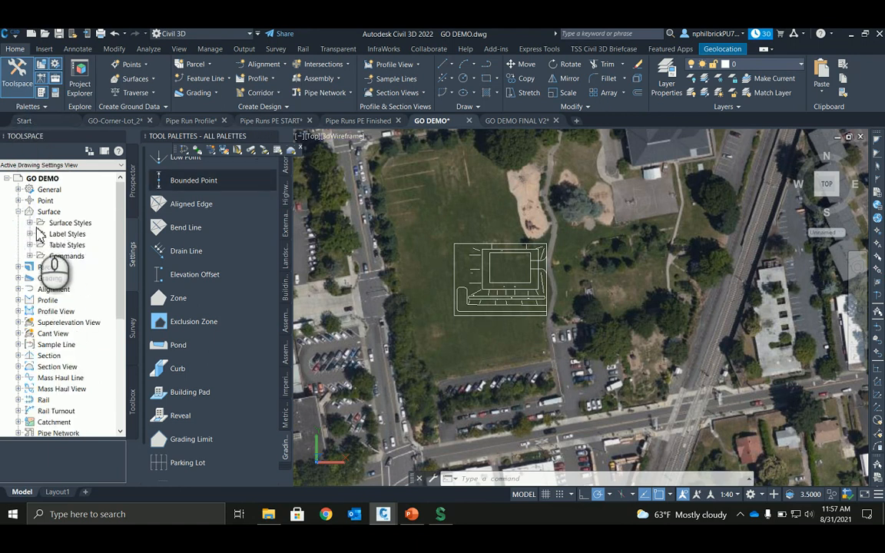
left_click(132, 178)
left_click(19, 212)
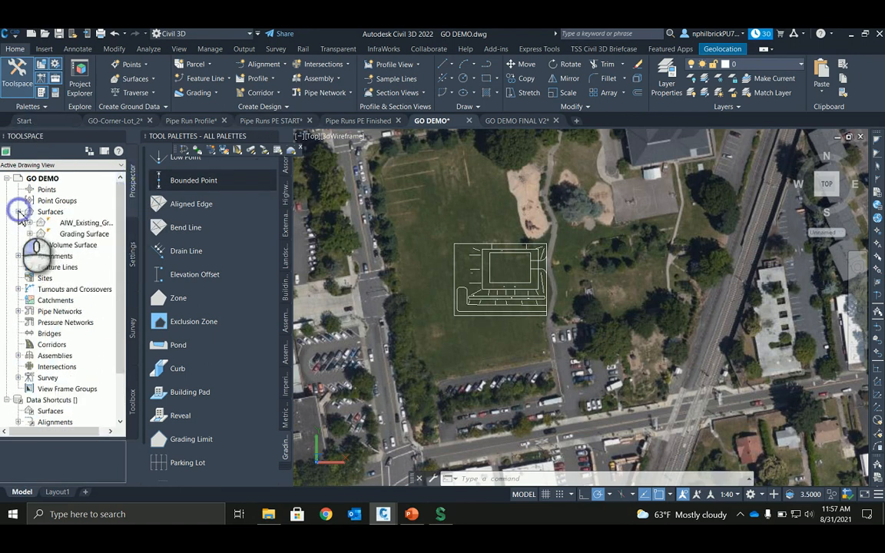
right_click(83, 224)
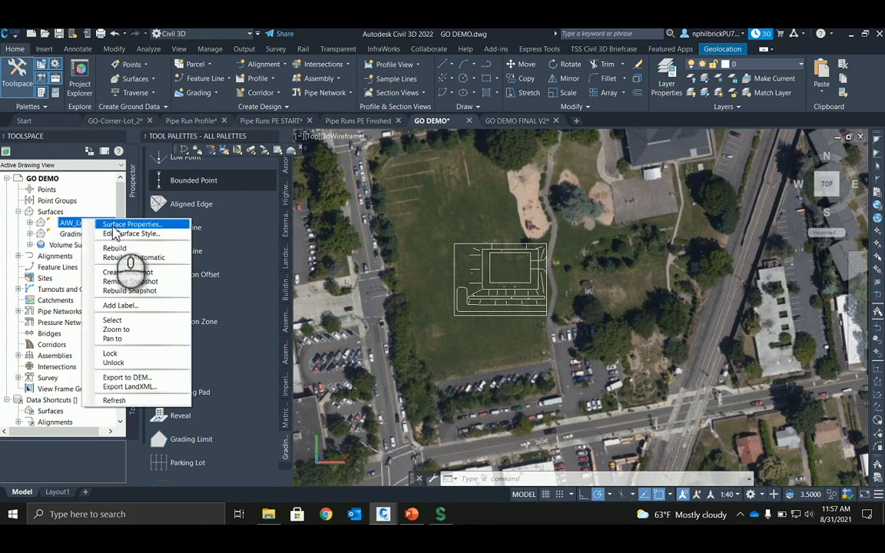
left_click(113, 225)
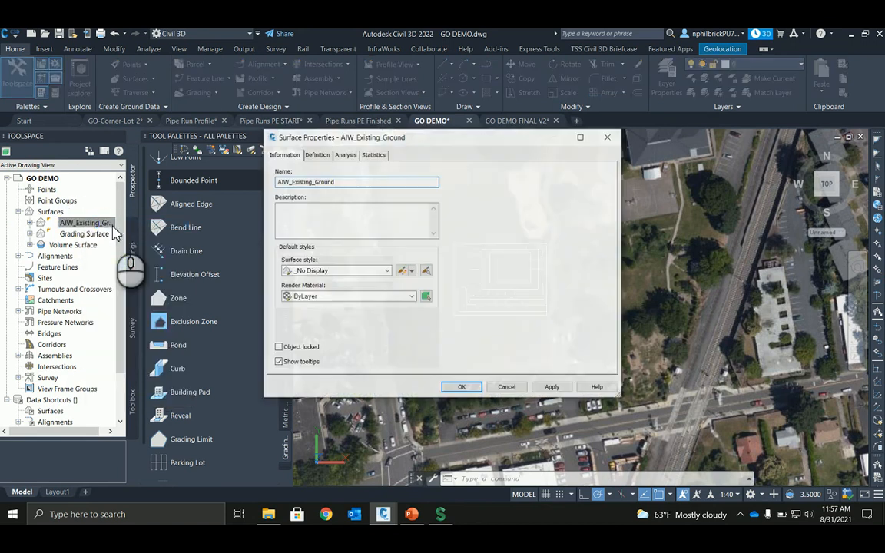
left_click(368, 269)
left_click(319, 292)
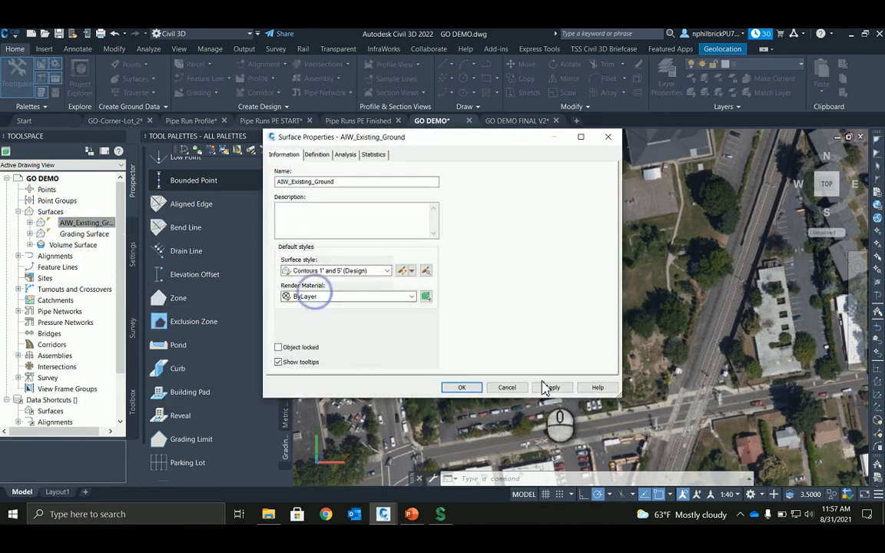
left_click(461, 388)
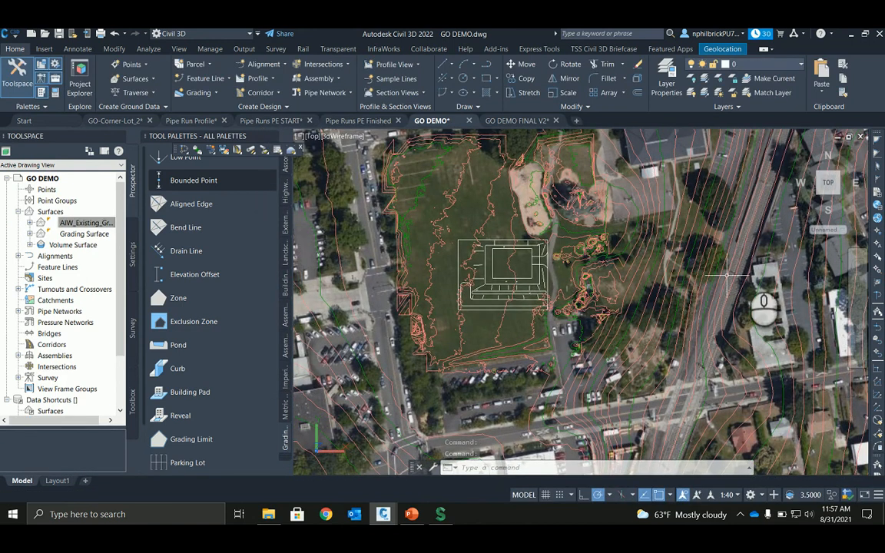
Examine the existing ground contours across the site layout linework and bring up the Grading Optimization tools.
scroll(501, 296, "up", 2)
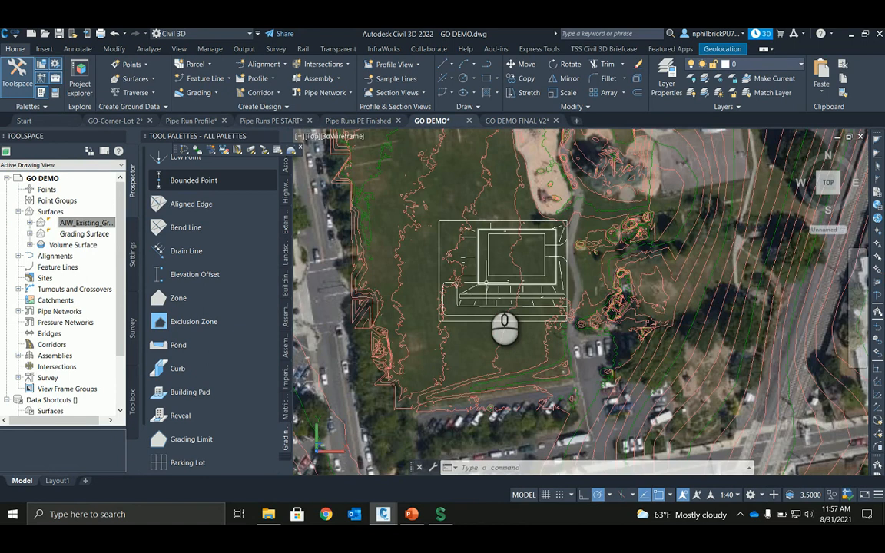
scroll(501, 295, "up", 2)
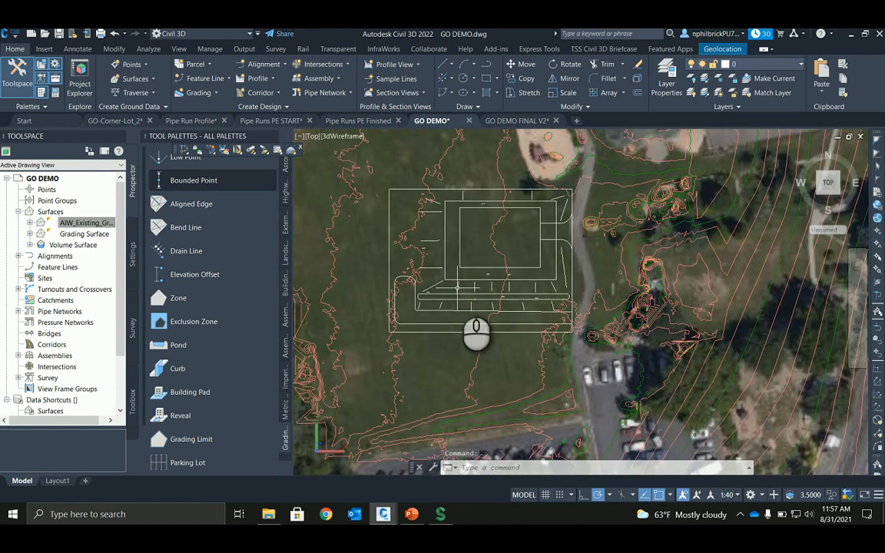
scroll(461, 300, "up", 2)
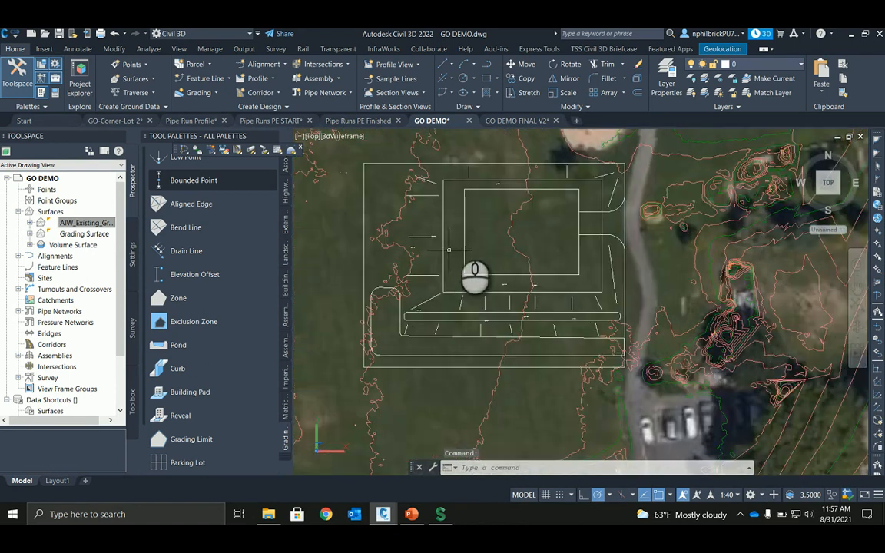
scroll(443, 243, "up", 3)
middle_click_drag(442, 243, 448, 266)
scroll(451, 288, "down", 4)
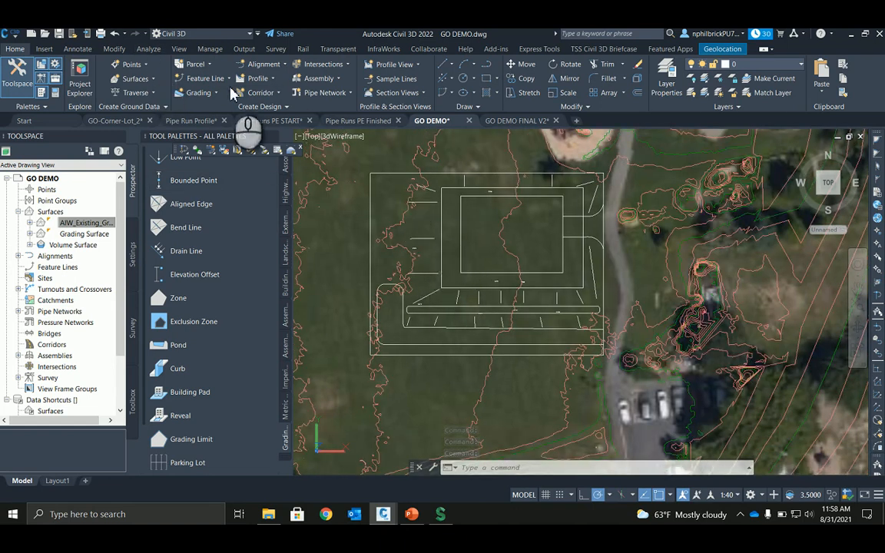
left_click(146, 49)
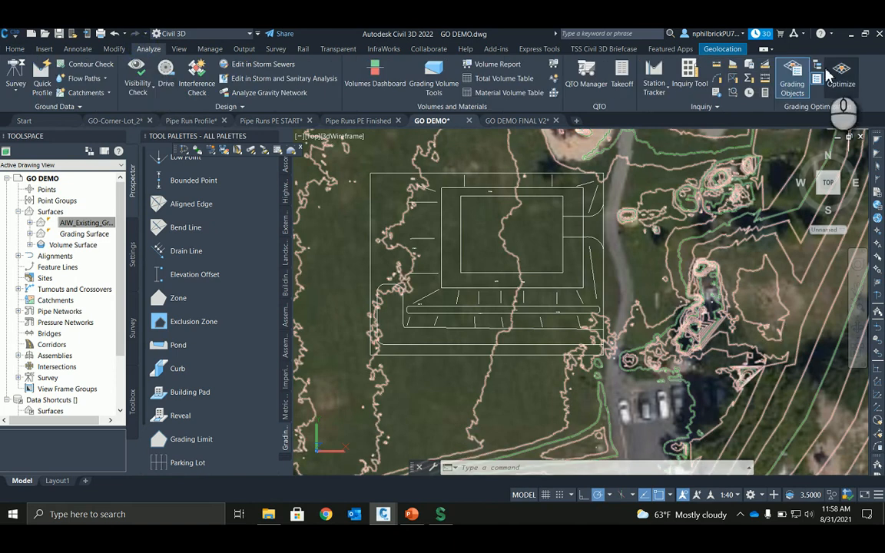
Show the Grading Objects Browser alongside the tool palettes with the site layout still in view.
left_click(793, 77)
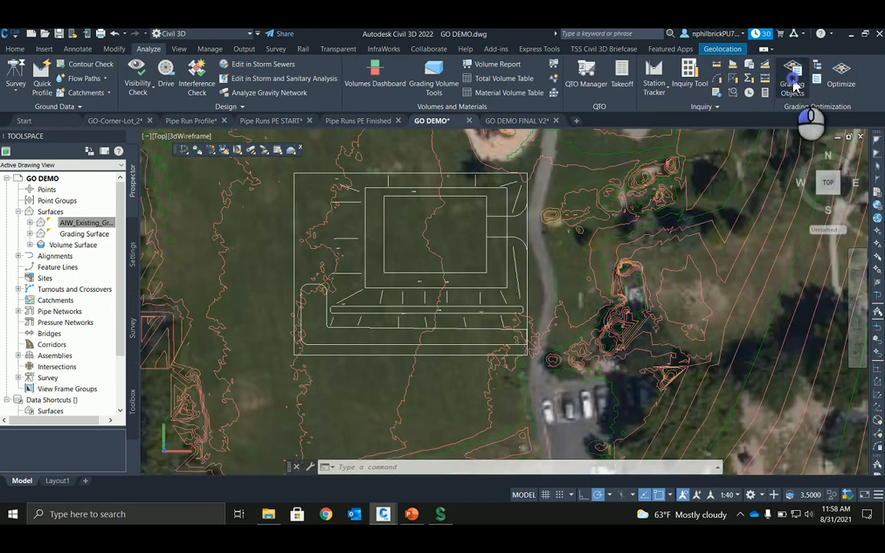
left_click(793, 83)
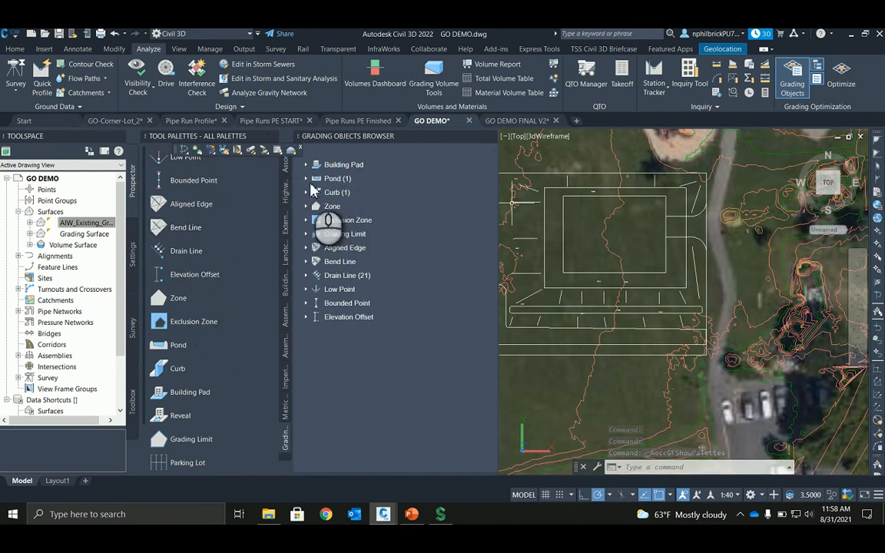
middle_click_drag(657, 281, 685, 281)
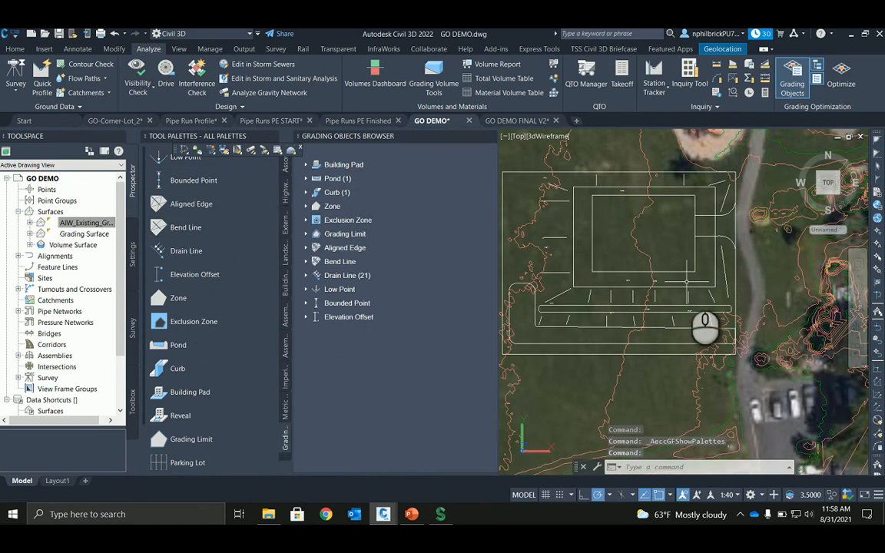
Review the grading properties of Pond - 1 and its outline in the site layout, then close the properties.
left_click(306, 178)
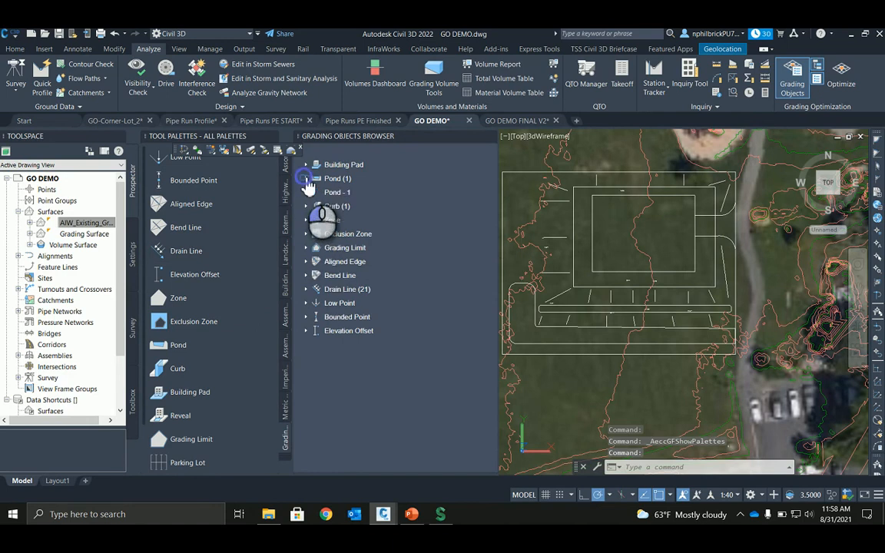
left_click(337, 192)
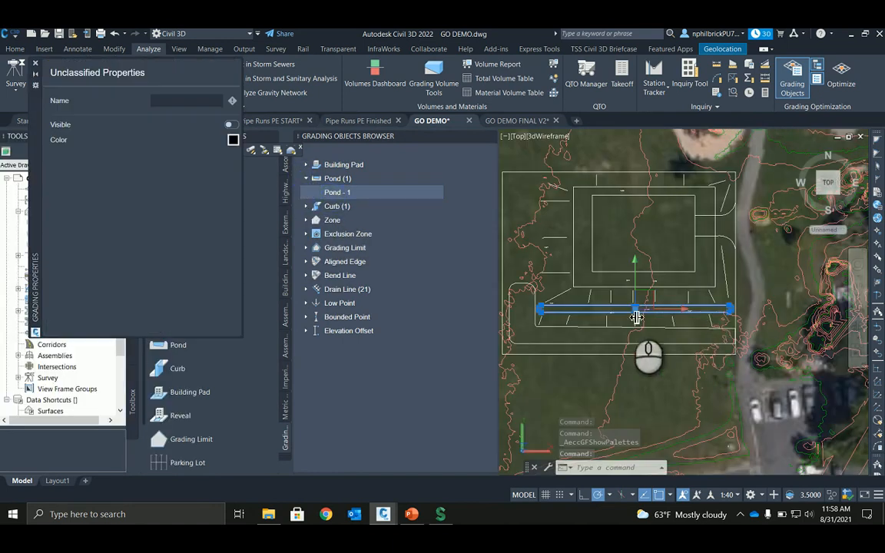
scroll(629, 311, "up", 2)
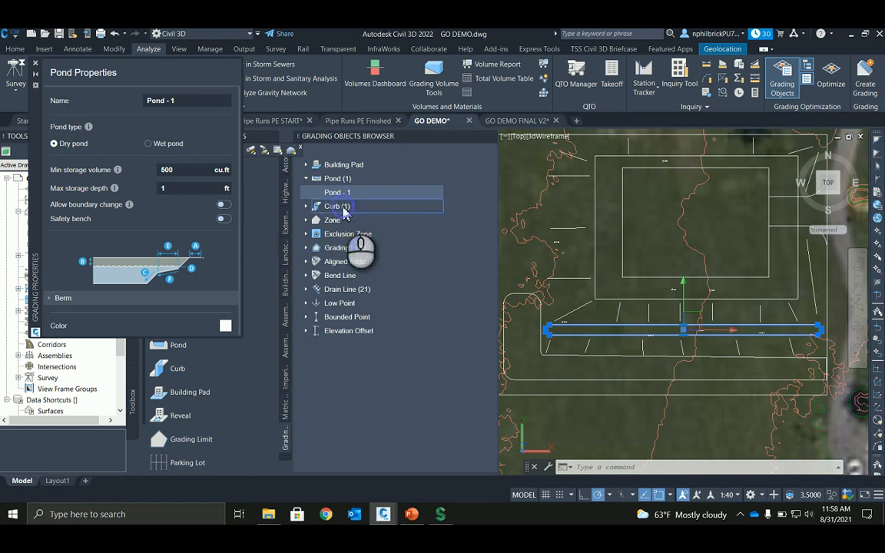
left_click(34, 63)
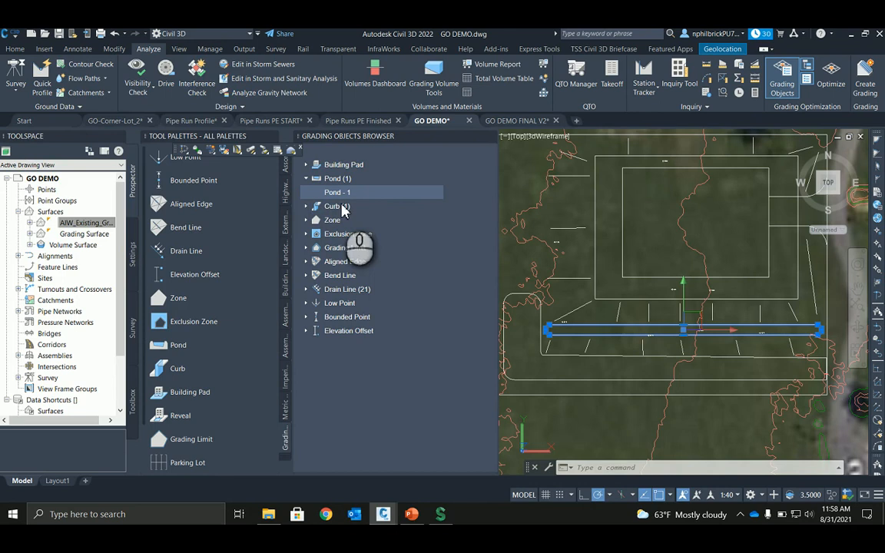
Review the grading properties of Curb - 1 and the polyline it is assigned to, then deselect it.
left_click(306, 206)
left_click(337, 221)
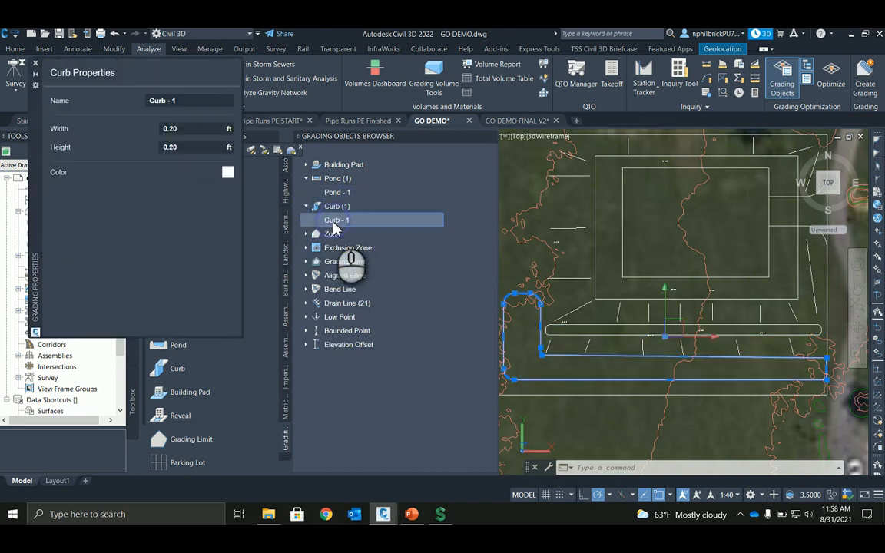
left_click(35, 63)
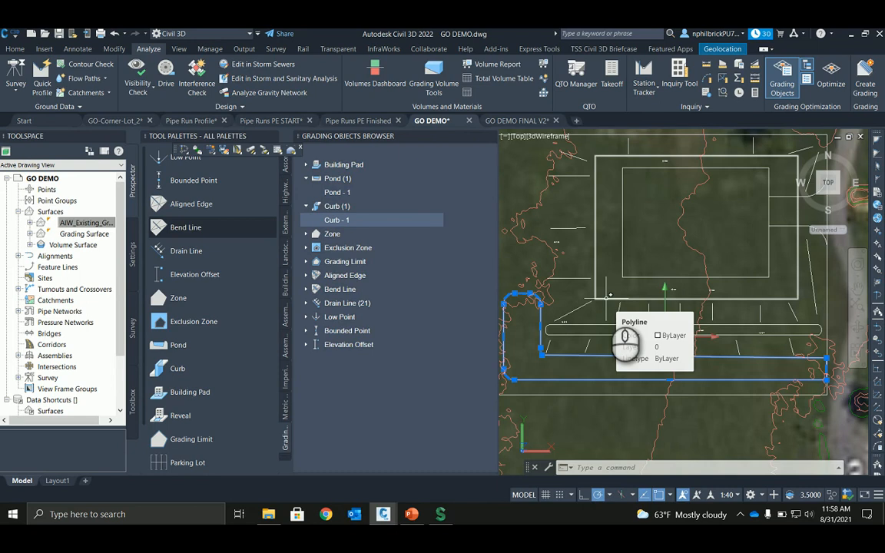
left_click(336, 220)
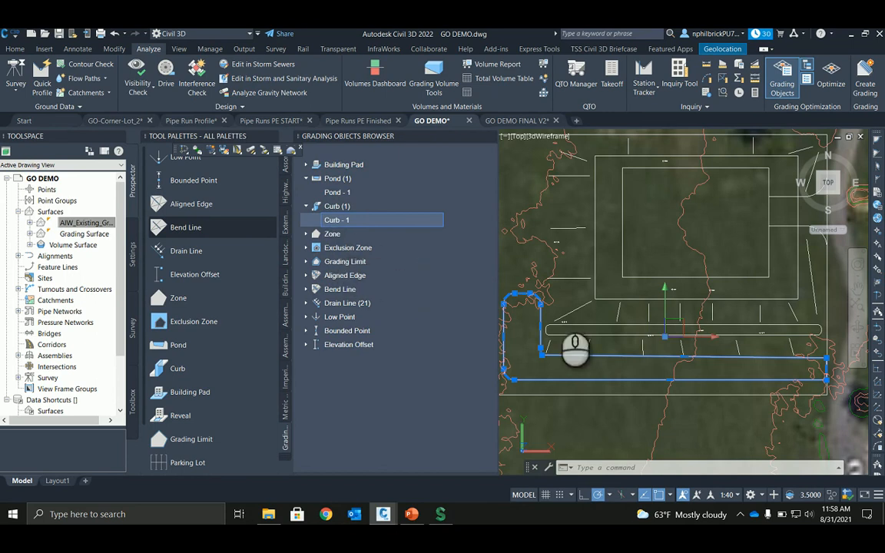
key("Escape")
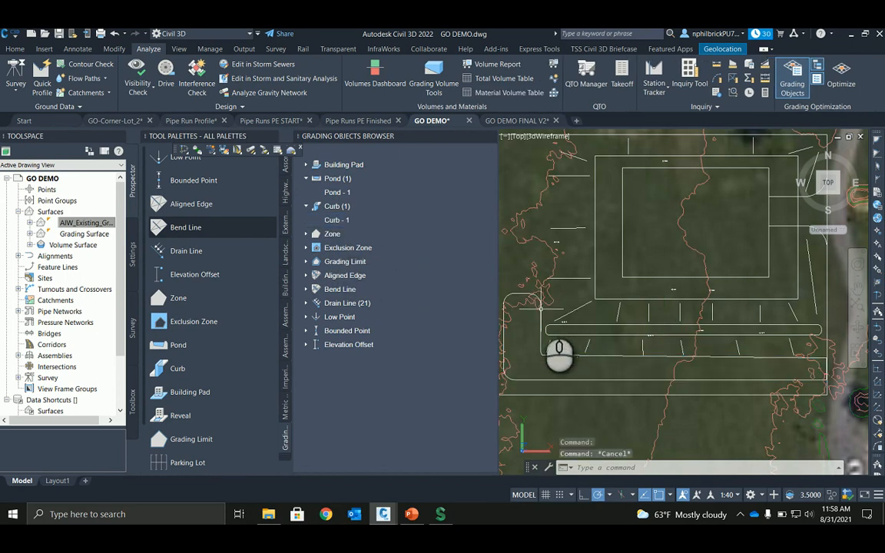
left_click(346, 222)
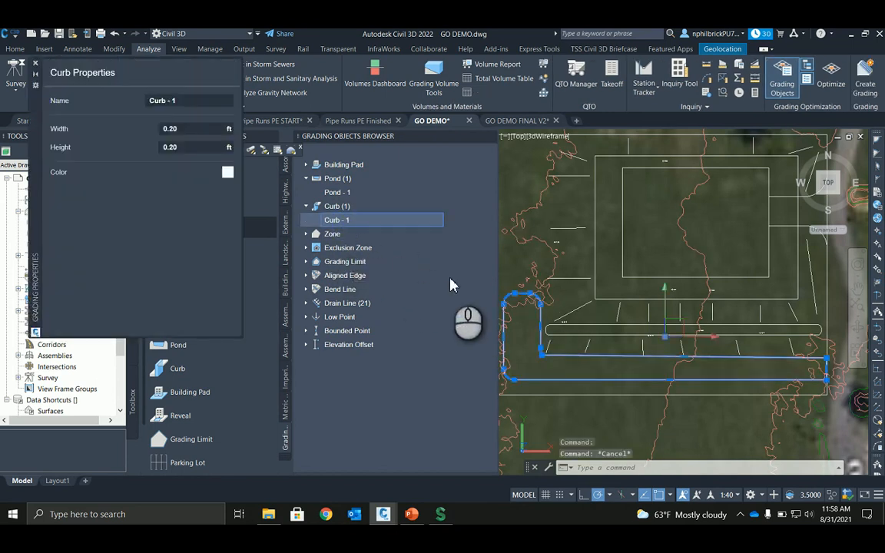
key("Escape")
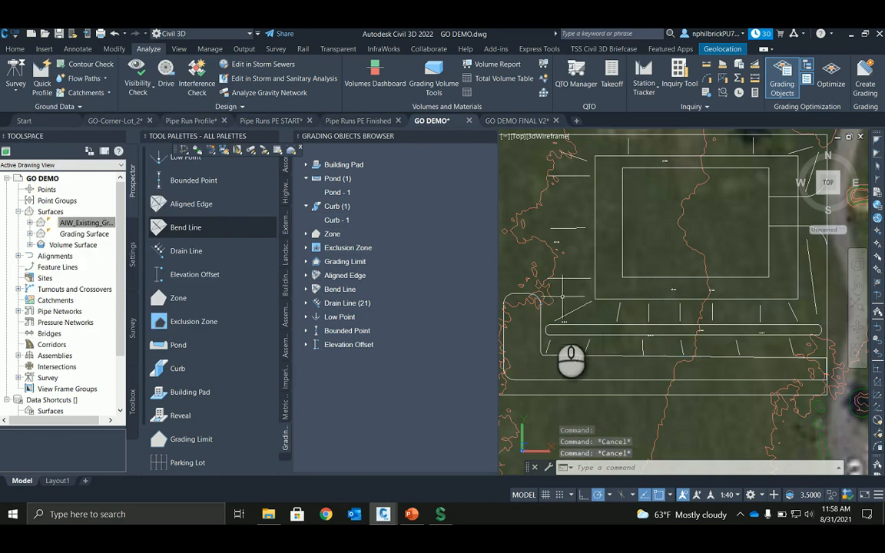
Check the Remove Curb option available for the curb polyline in the drawing, leaving the curb assigned and deselected.
left_click(542, 324)
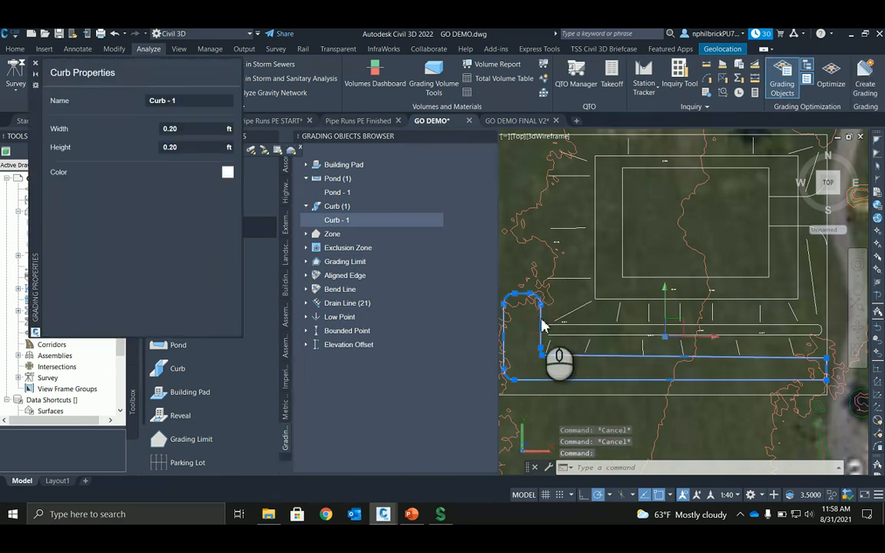
right_click(544, 327)
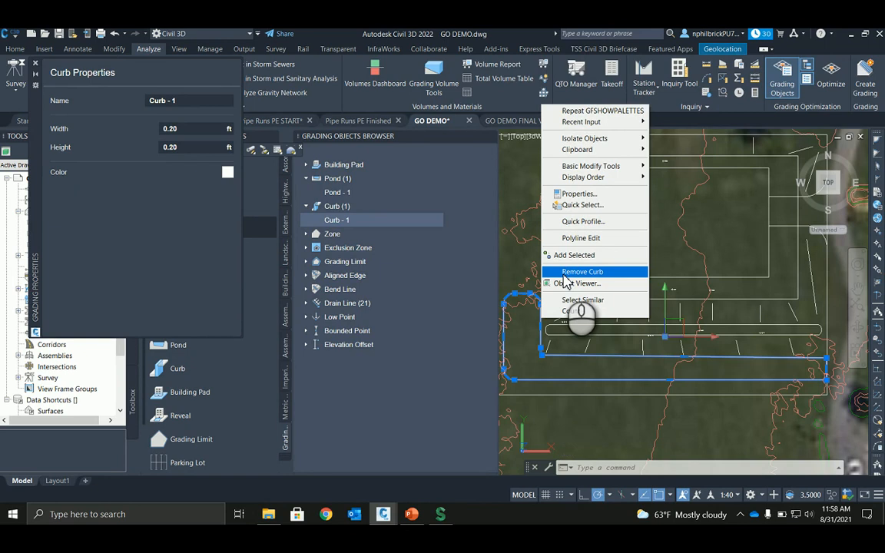
left_click(526, 176)
left_click(35, 63)
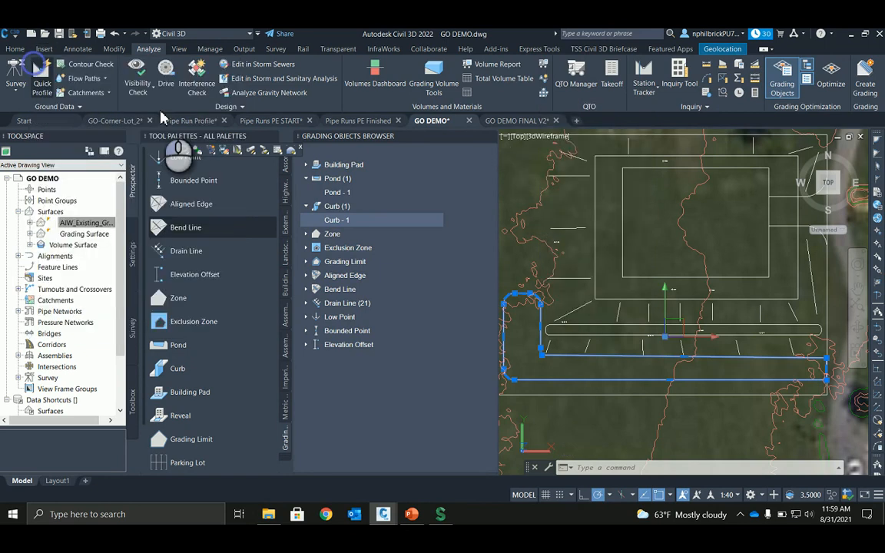
key("Escape")
Assign the inner building rectangle of the site layout as a Building Pad grading object.
middle_click_drag(553, 223, 511, 277)
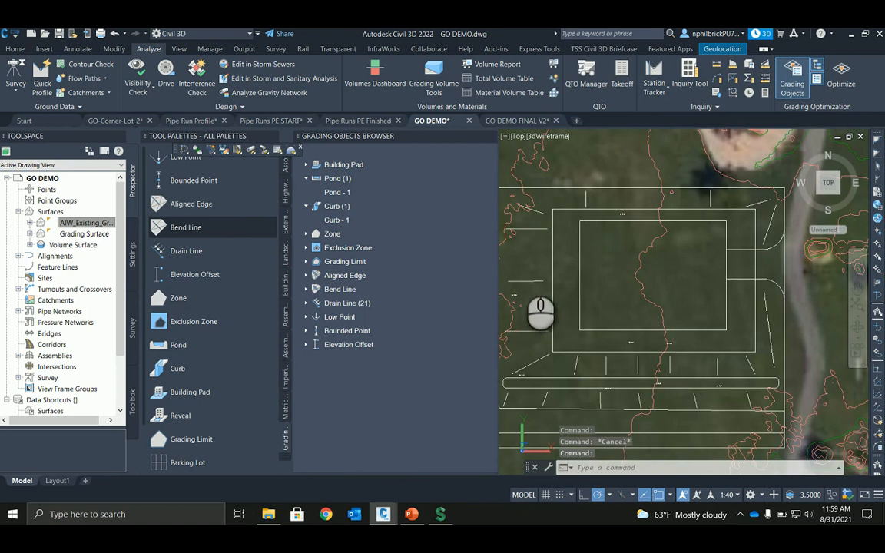
scroll(538, 311, "down", 2)
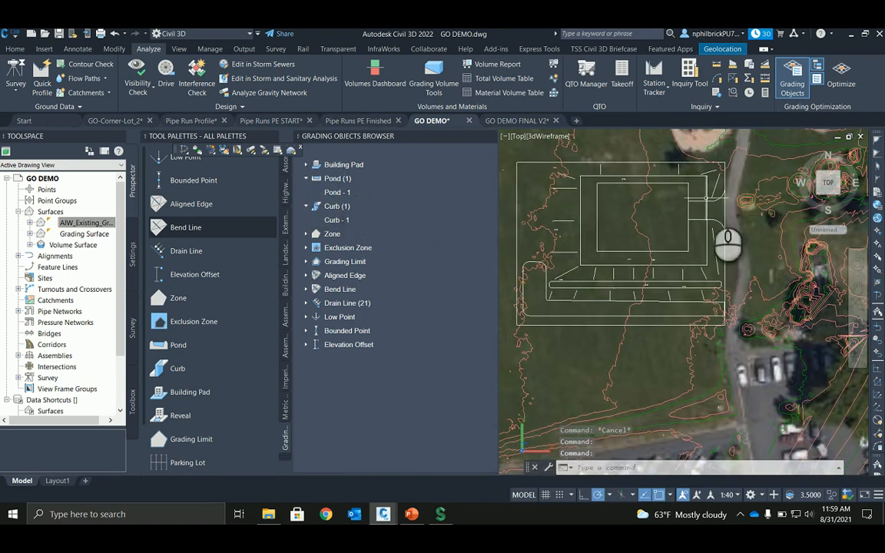
left_click(631, 183)
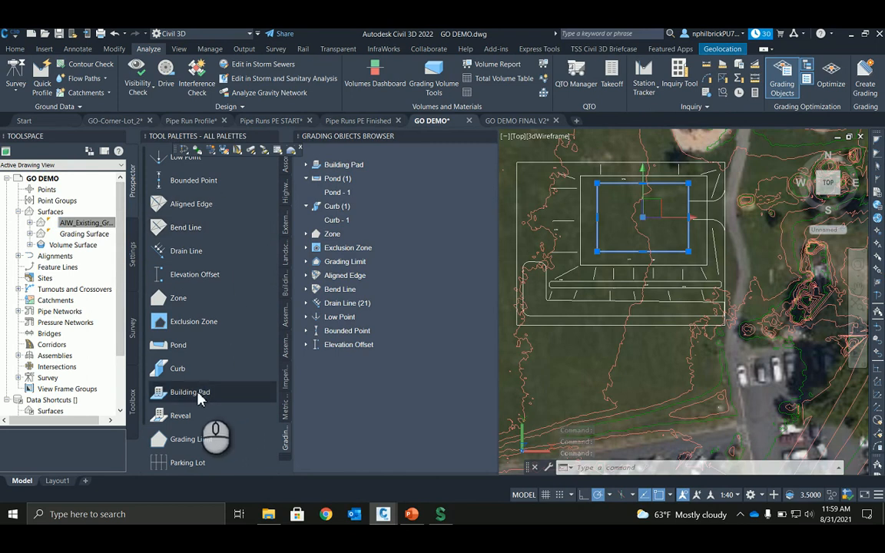
key("Escape")
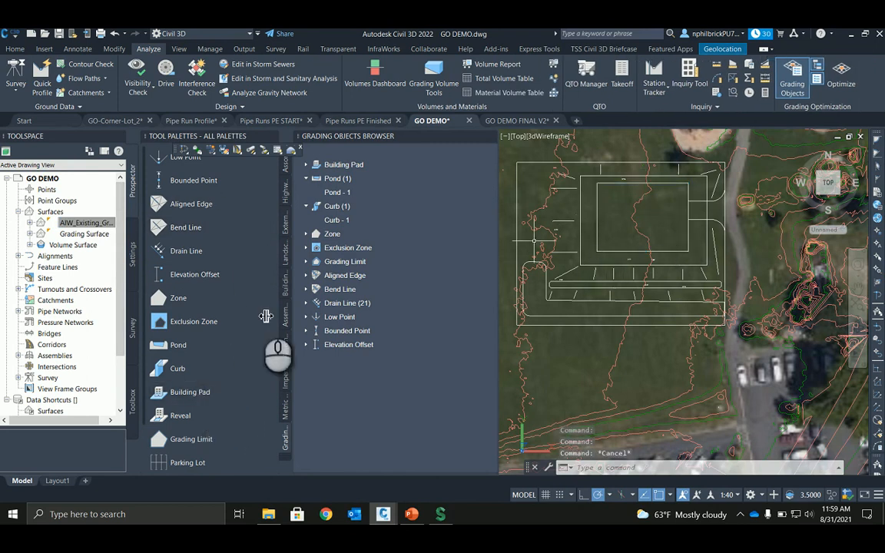
left_click(207, 394)
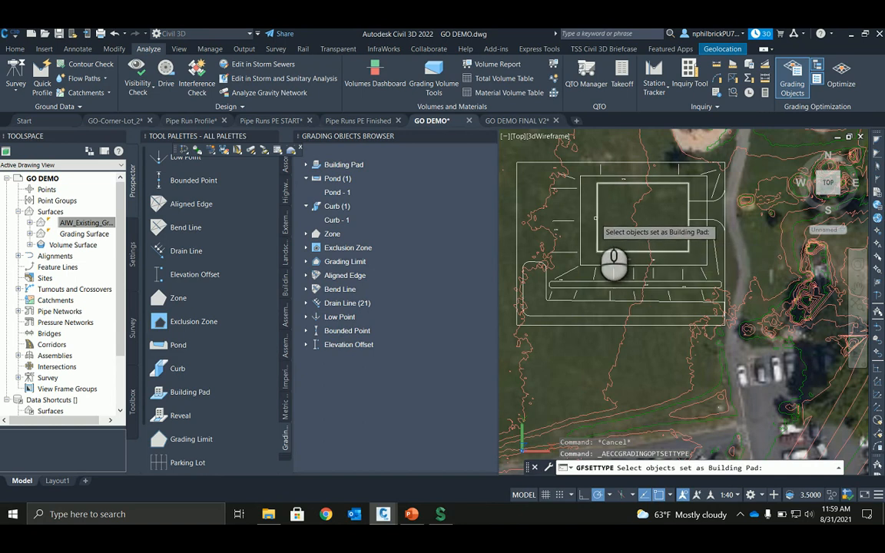
left_click(597, 219)
key("Return")
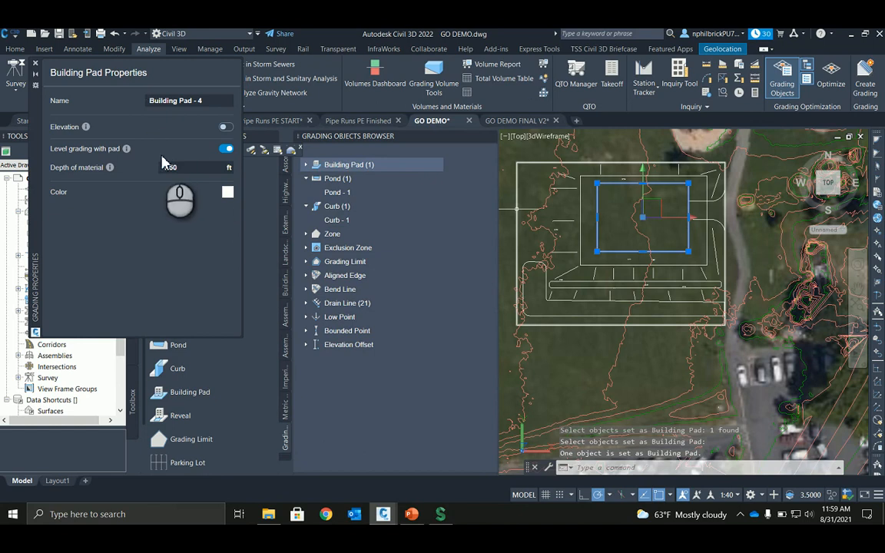
Turn on the building pad's elevation constraint and its fixed elevation value option.
left_click(225, 127)
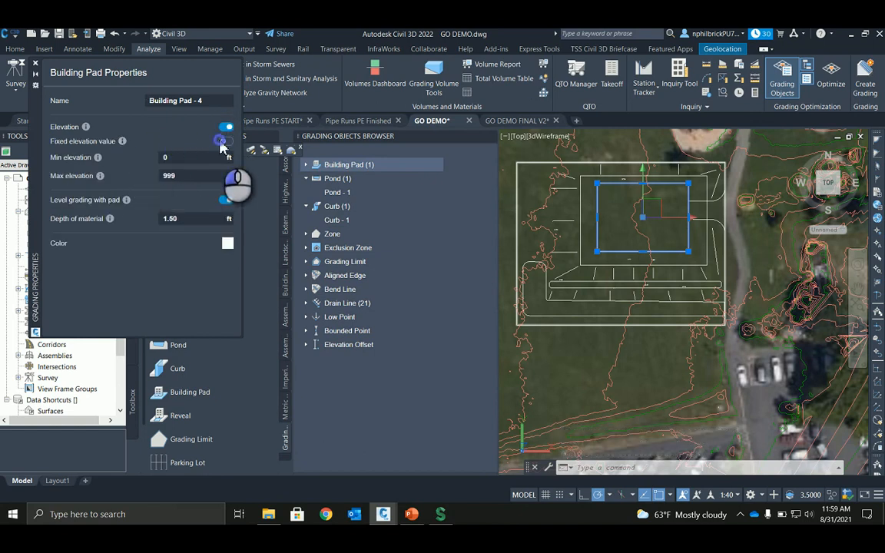
left_click(224, 141)
left_click(170, 156)
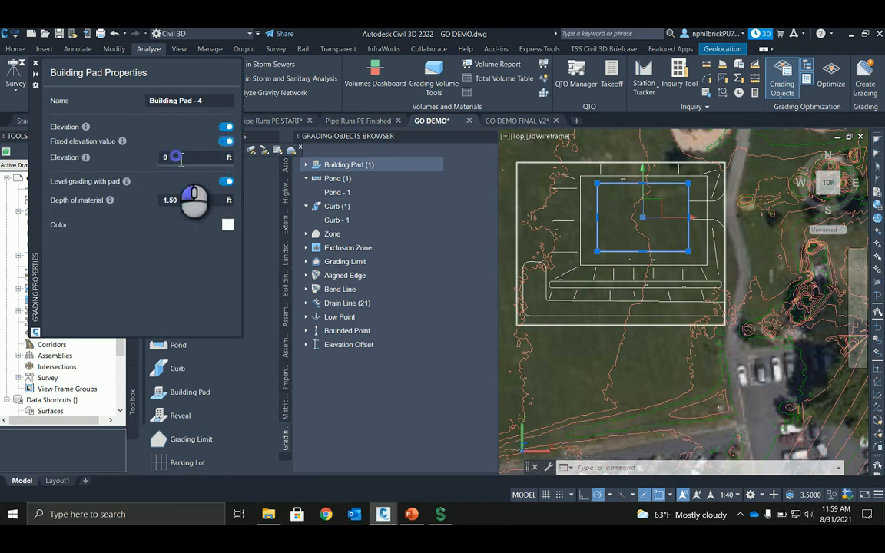
Try a minimum and maximum elevation range for the building pad in place of the fixed elevation.
left_click(225, 127)
left_click(225, 129)
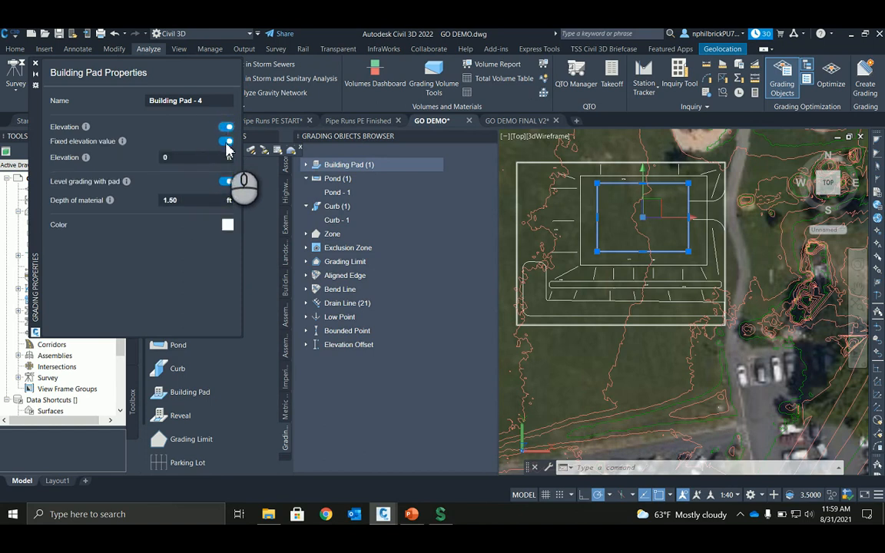
left_click(226, 140)
left_click(181, 158)
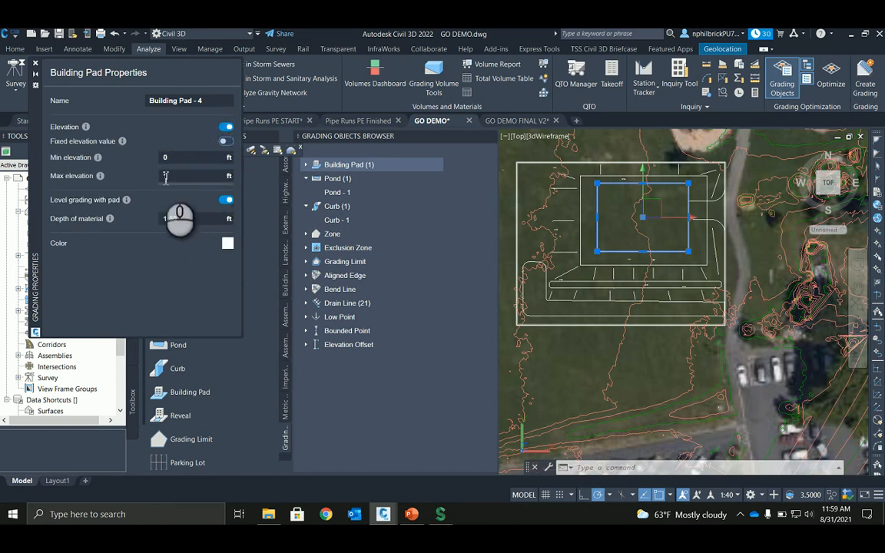
left_click(163, 175)
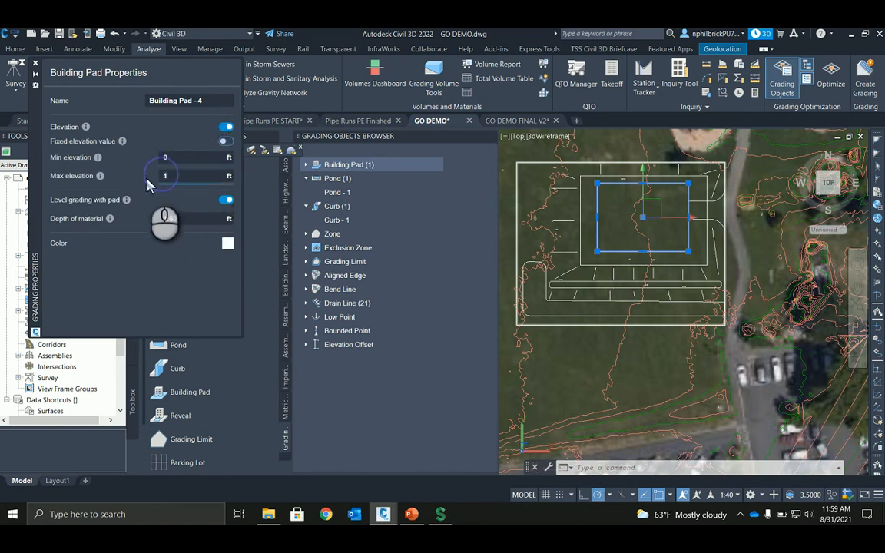
Constrain the building pad to a fixed elevation of 13.50 ft.
left_click(226, 141)
left_click(185, 157)
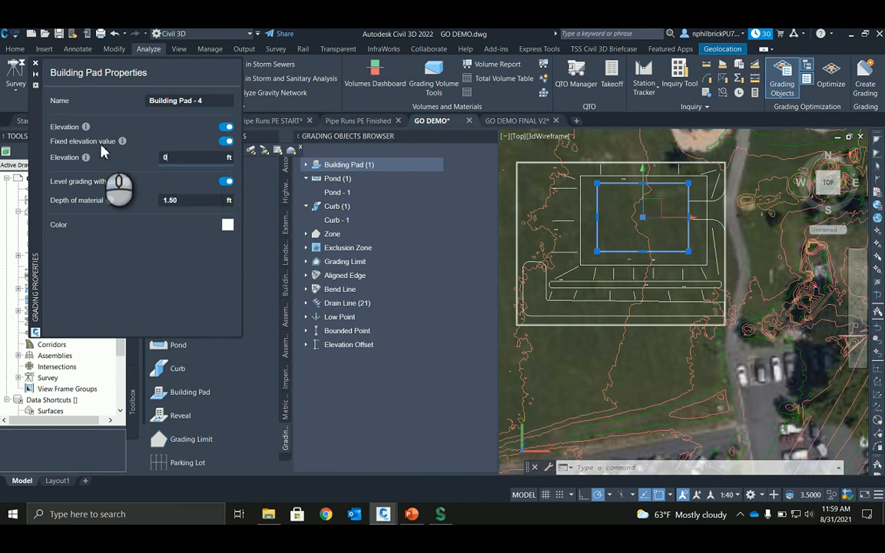
left_click(179, 160)
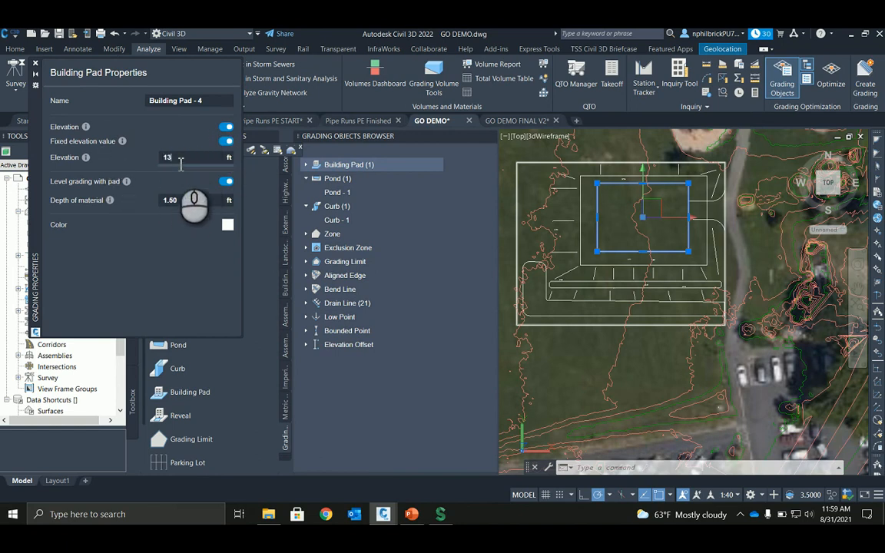
left_click(197, 265)
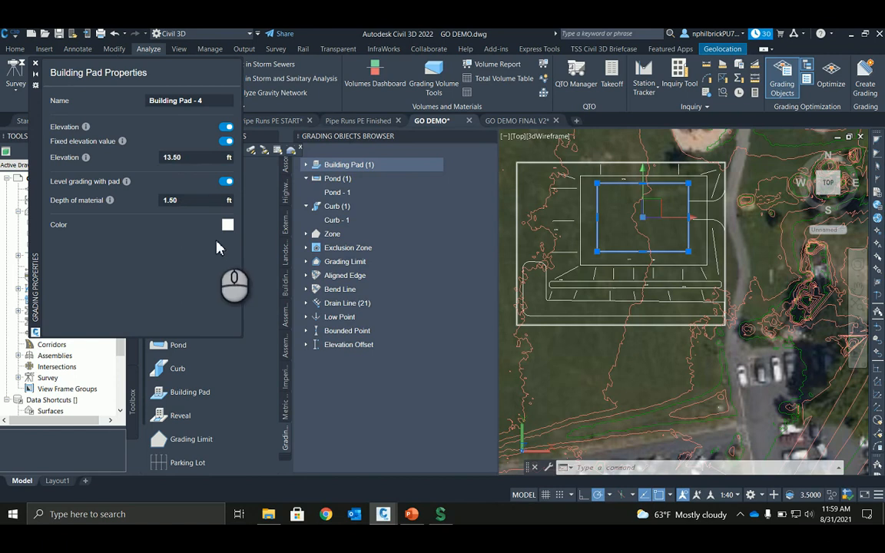
Read the Level grading with pad description, close the pad's properties and list the building pad in the Grading Objects Browser.
mouse_move(127, 183)
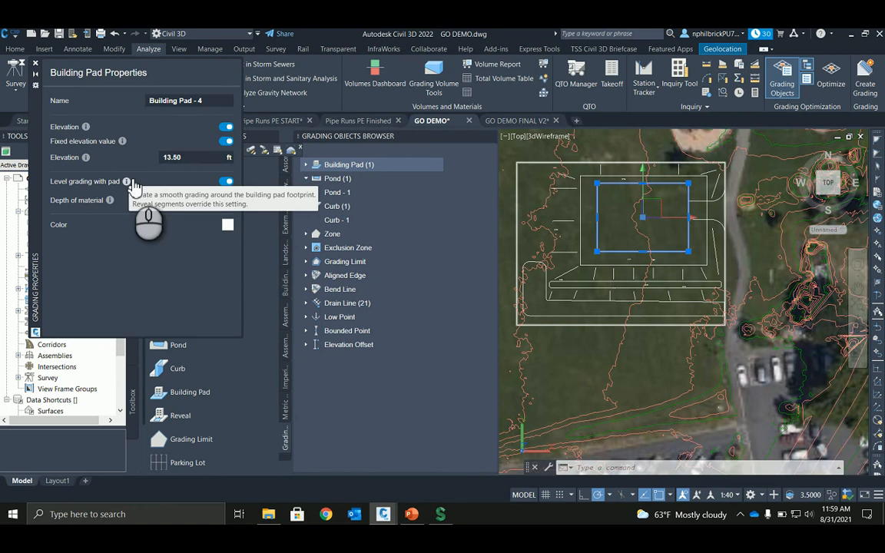
left_click(35, 64)
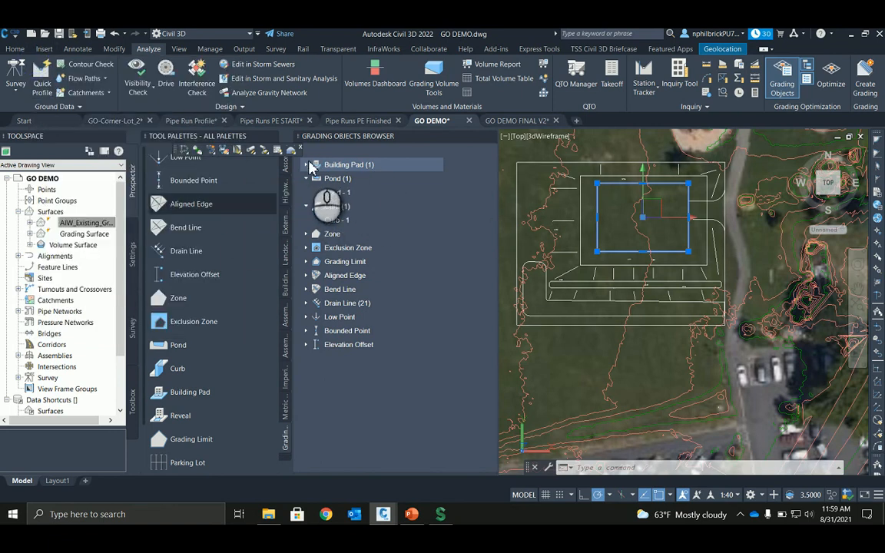
left_click(306, 165)
key("Escape")
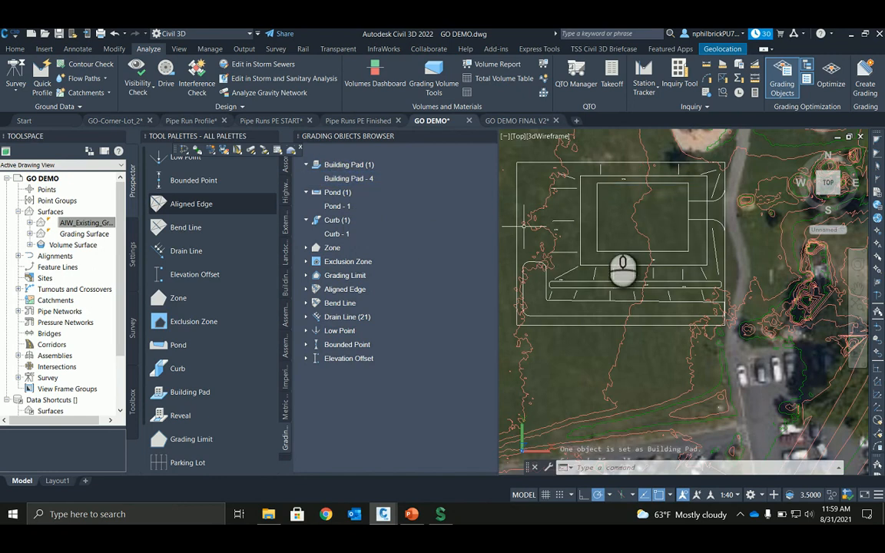
mouse_move(606, 223)
middle_mouse_down()
mouse_move(590, 233)
mouse_move(603, 250)
middle_mouse_up()
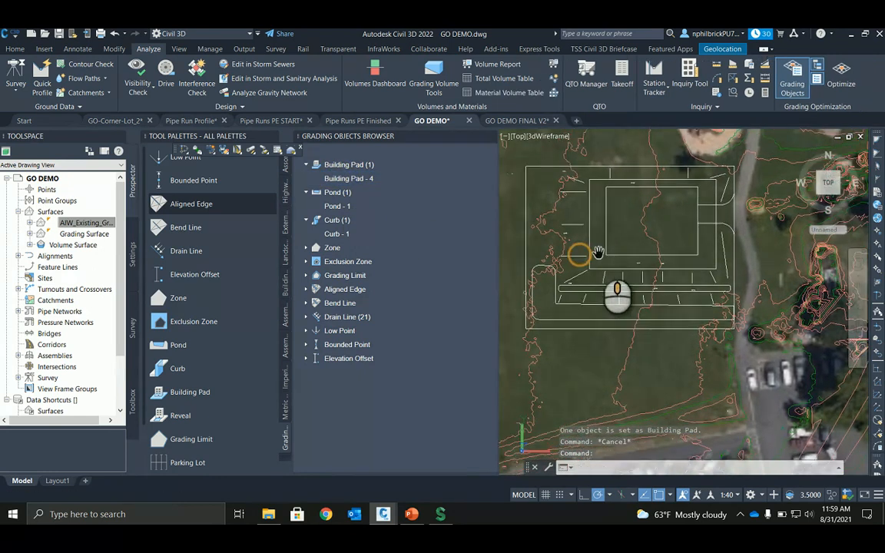
scroll(230, 396, "down", 2)
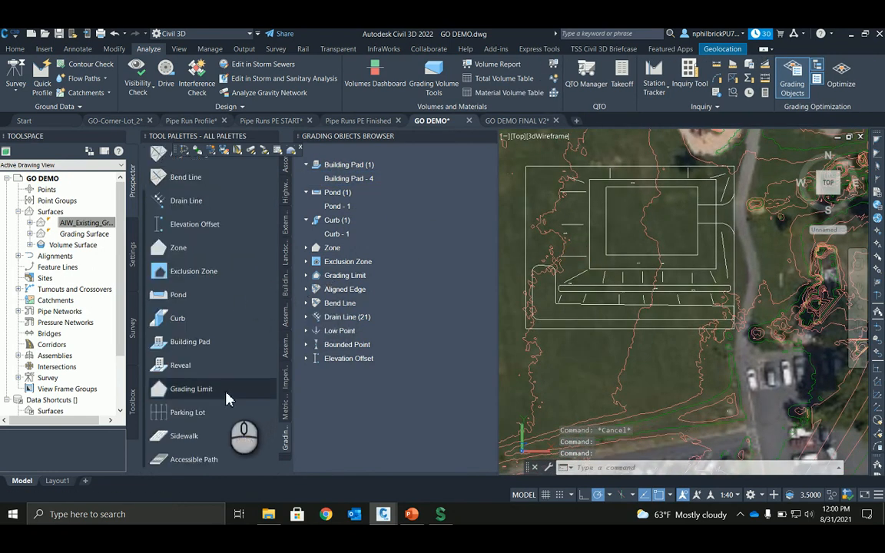
Assign the outer rectangle around the site as a grading limit and look over its name and slope constraints.
left_click(206, 411)
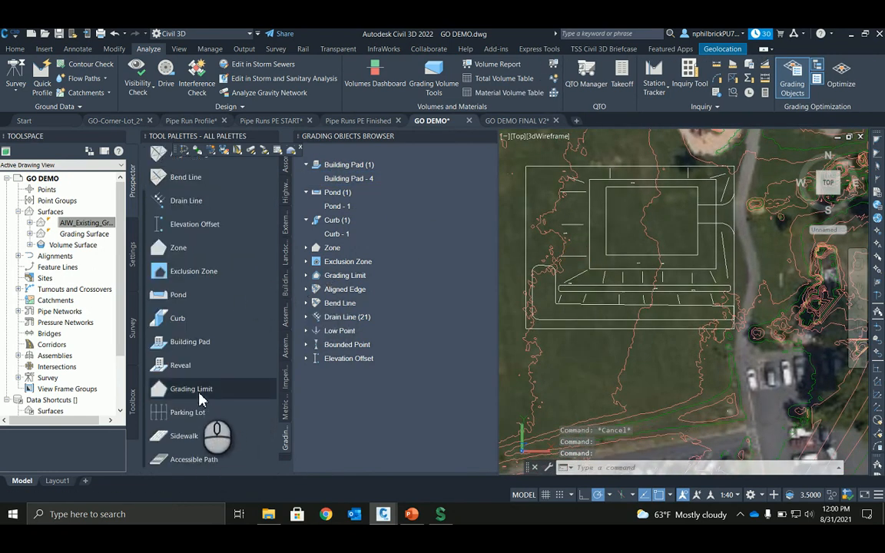
left_click(526, 246)
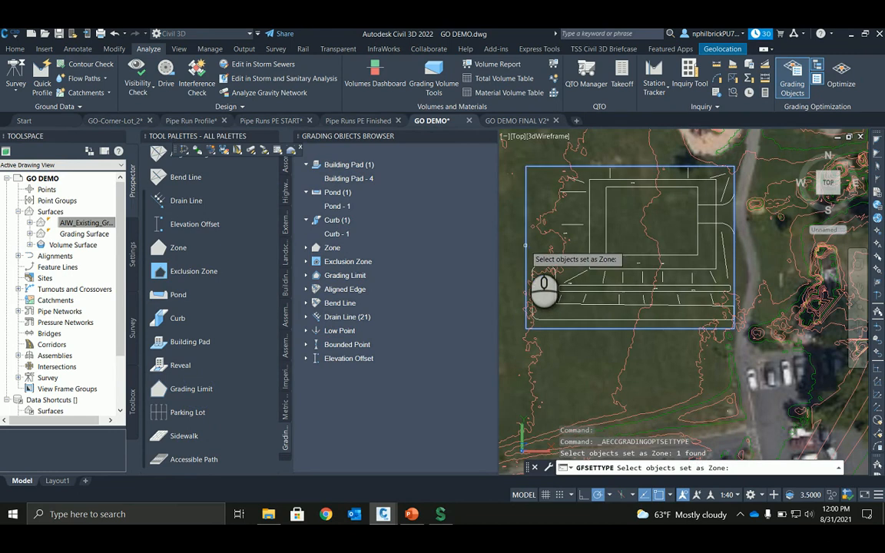
key("Return")
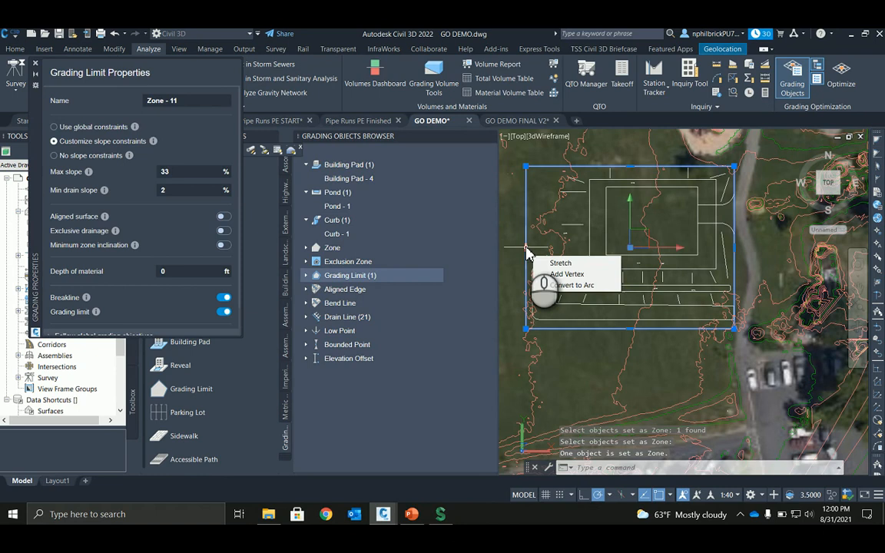
left_click_drag(185, 99, 68, 122)
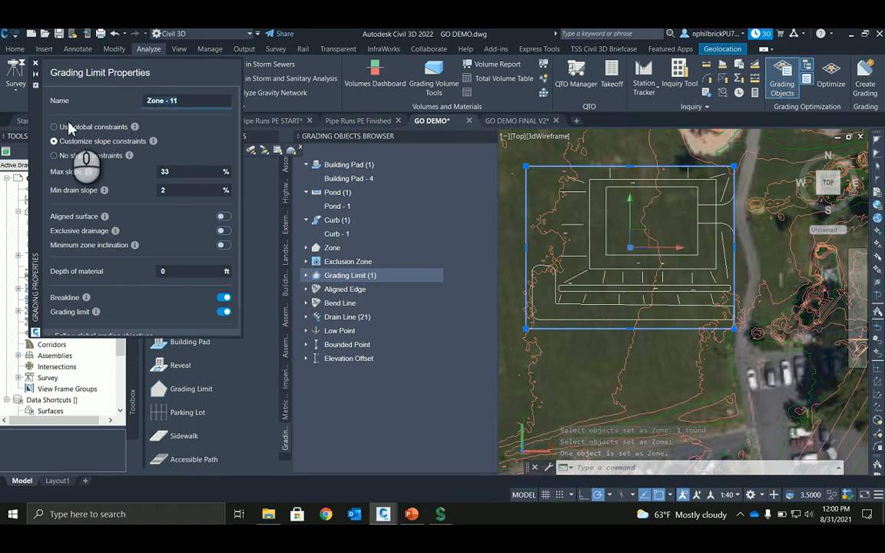
left_click(157, 172)
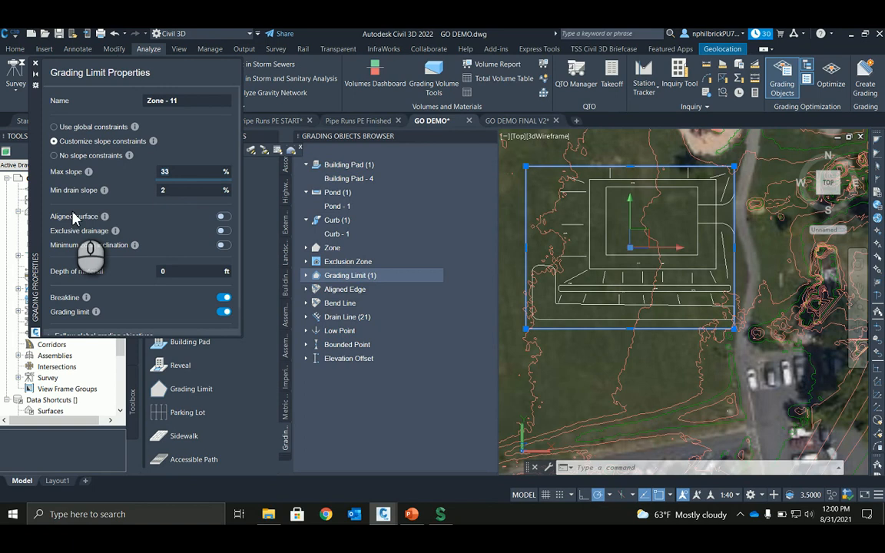
Try exclusive drainage on the grading limit, and turn on its aligned surface option instead.
mouse_move(106, 217)
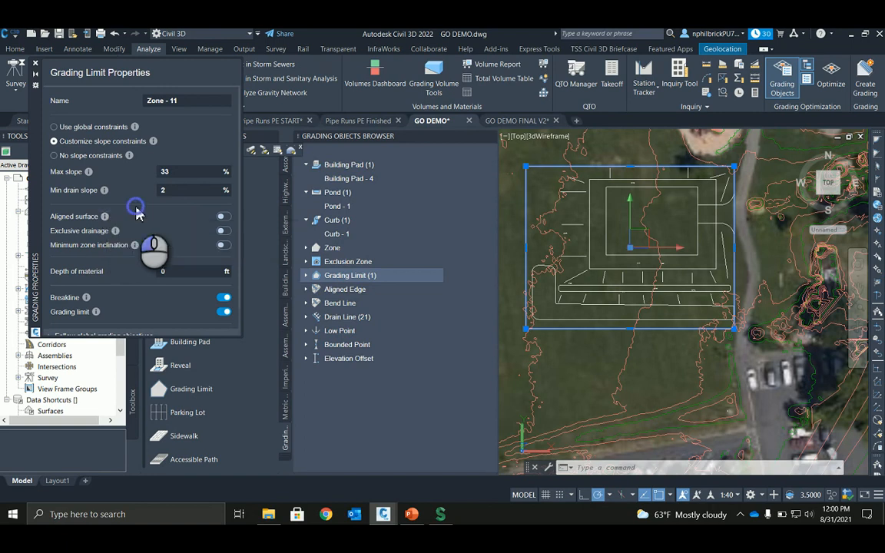
left_click(222, 217)
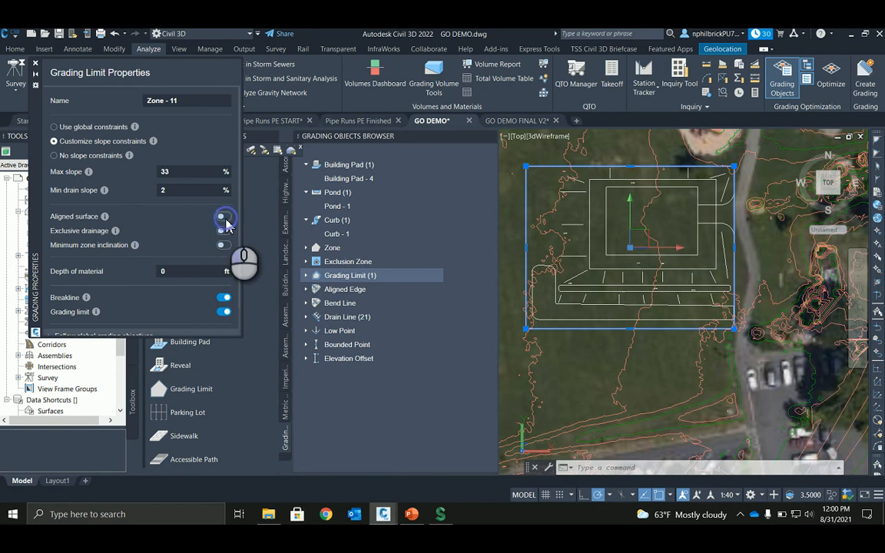
left_click(223, 232)
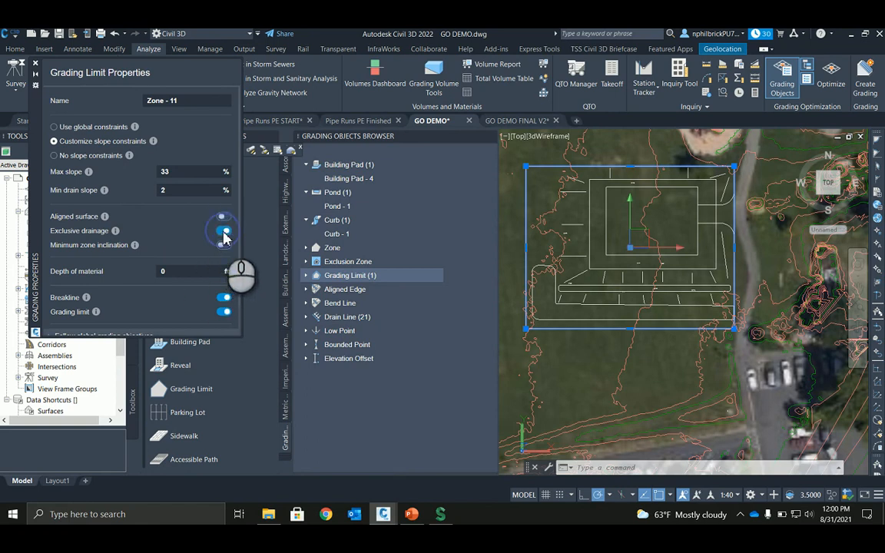
left_click(222, 217)
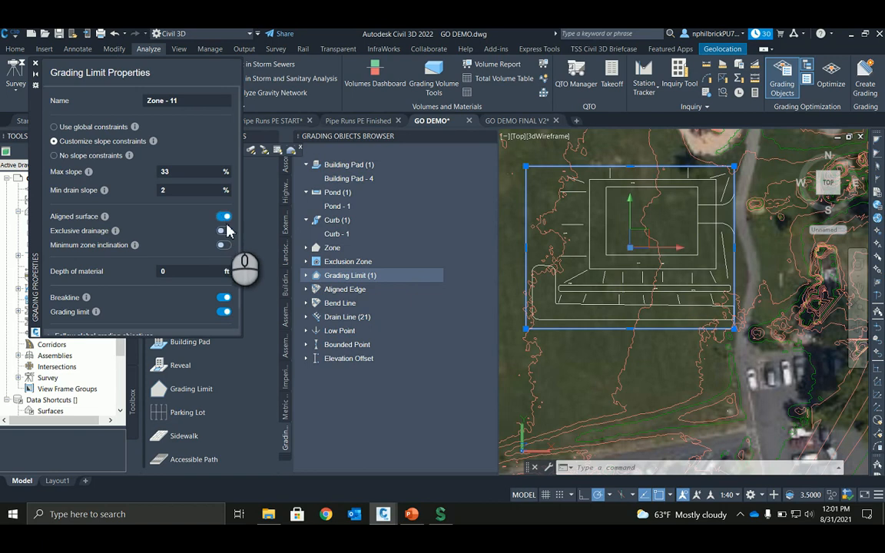
Read the minimum zone inclination description, review the grading limit's remaining properties, then close them and clear the selection.
mouse_move(134, 246)
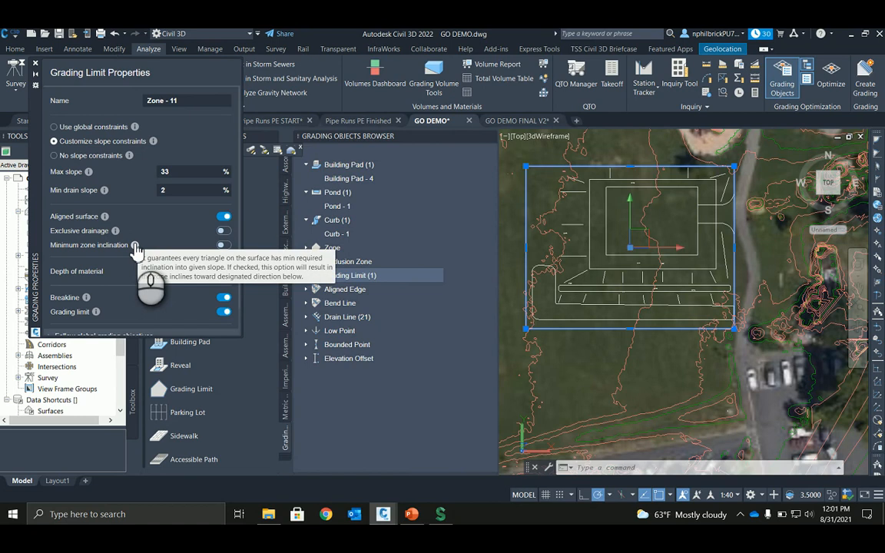
scroll(165, 220, "down", 3)
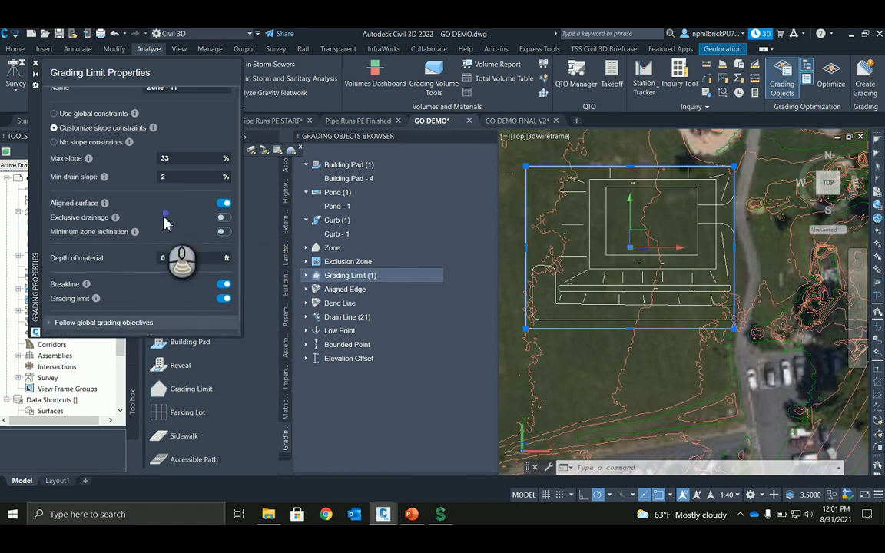
scroll(192, 188, "up", 3)
scroll(193, 246, "down", 2)
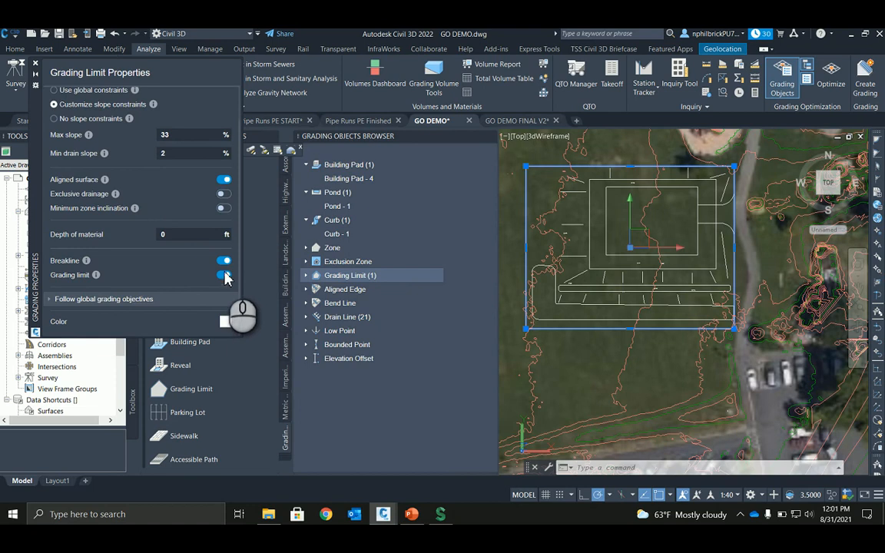
scroll(198, 252, "up", 2)
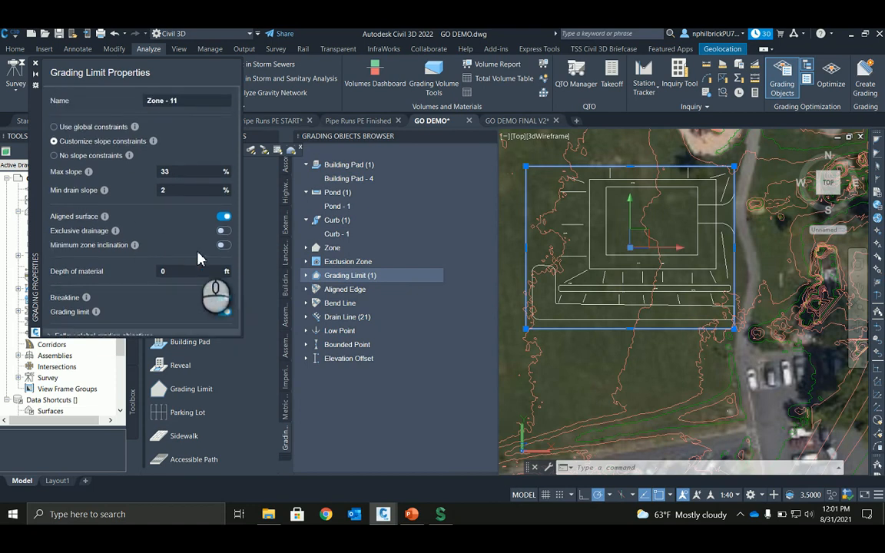
scroll(198, 253, "down", 2)
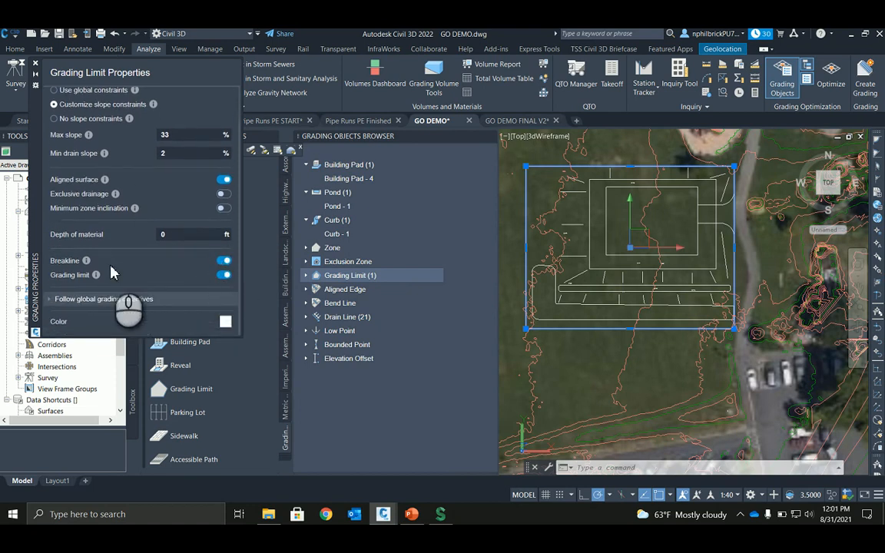
left_click(35, 62)
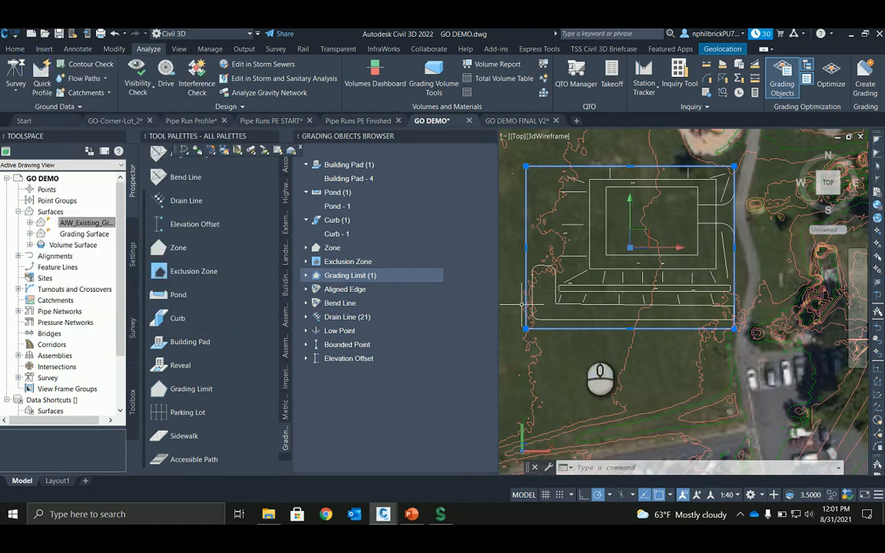
key("Escape")
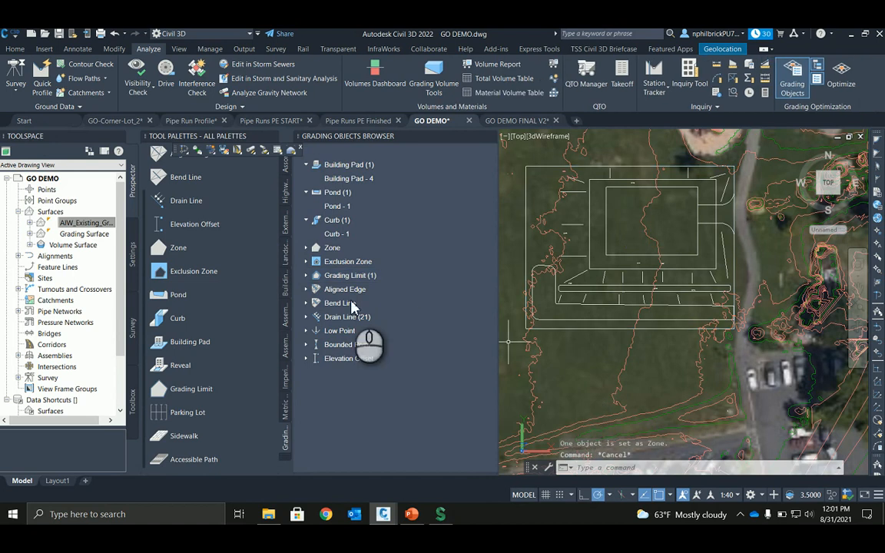
List the grading limit in the Grading Objects Browser, highlight it in the drawing, expand the Zone category and clear the selection.
left_click(307, 276)
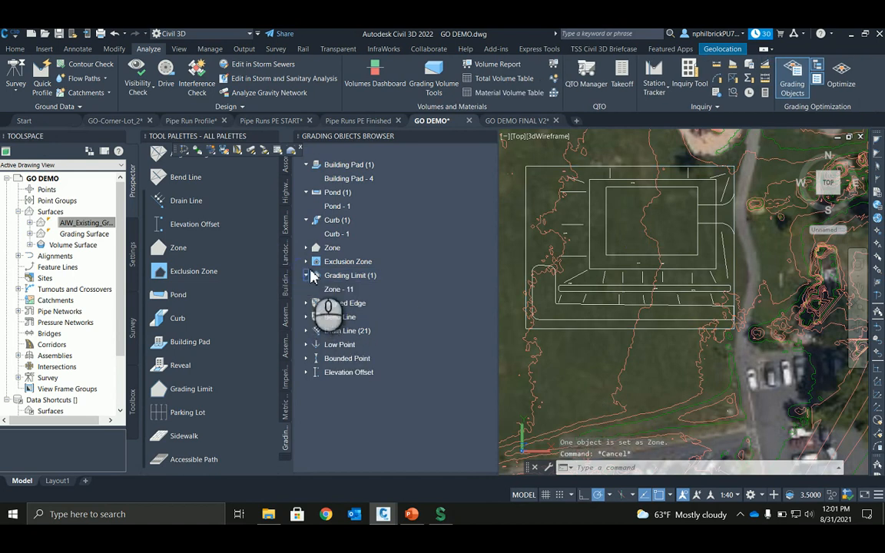
left_click(351, 290)
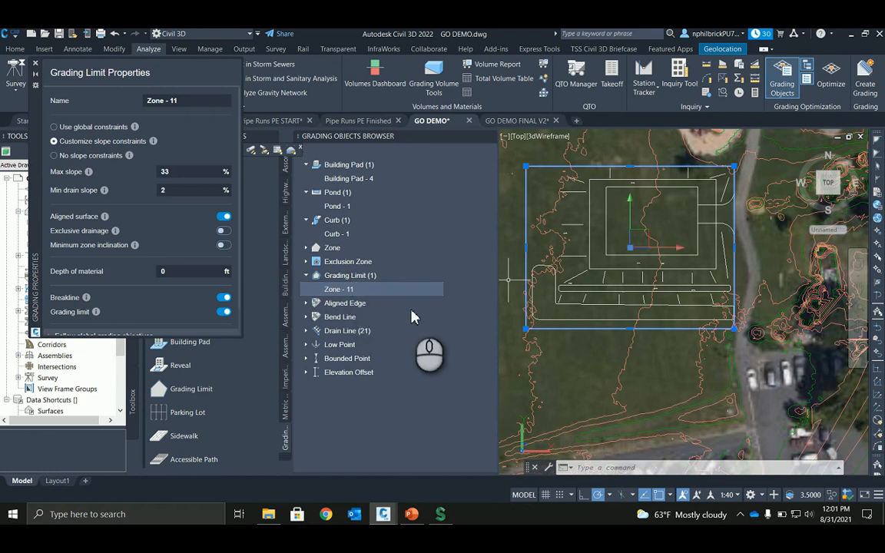
left_click(306, 245)
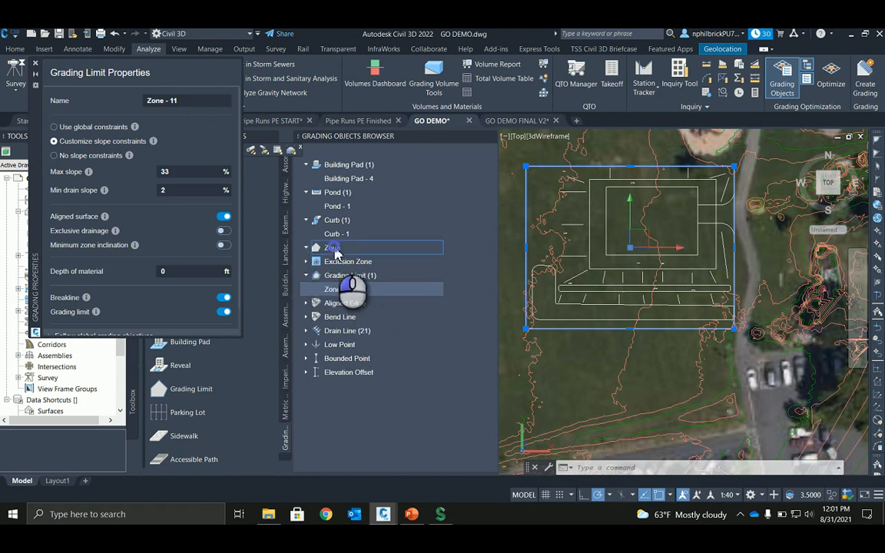
middle_click_drag(637, 330, 616, 336)
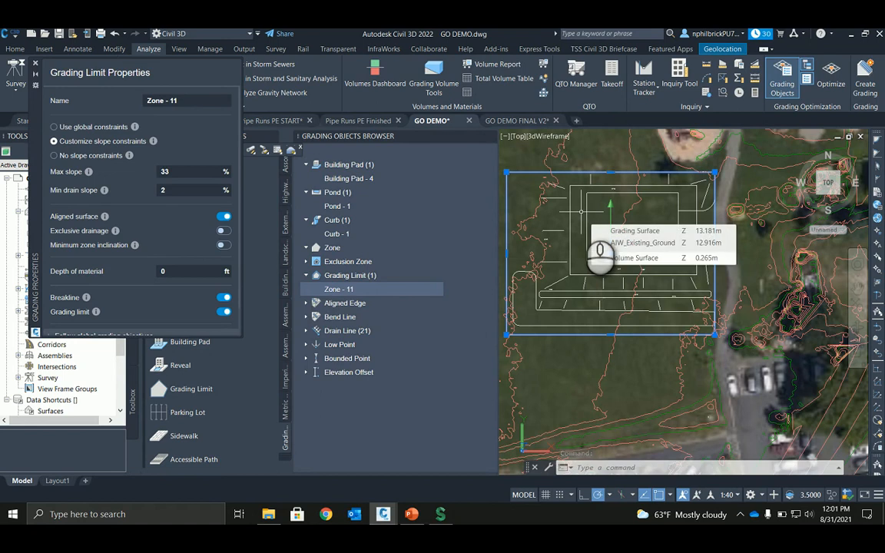
key("Escape")
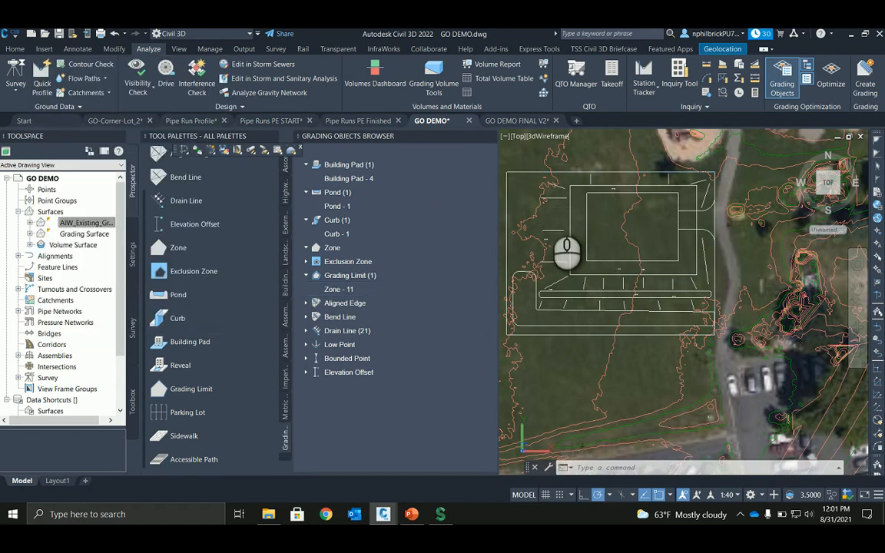
Assign the larger rectangle surrounding the building pad as a zone.
left_click(570, 219)
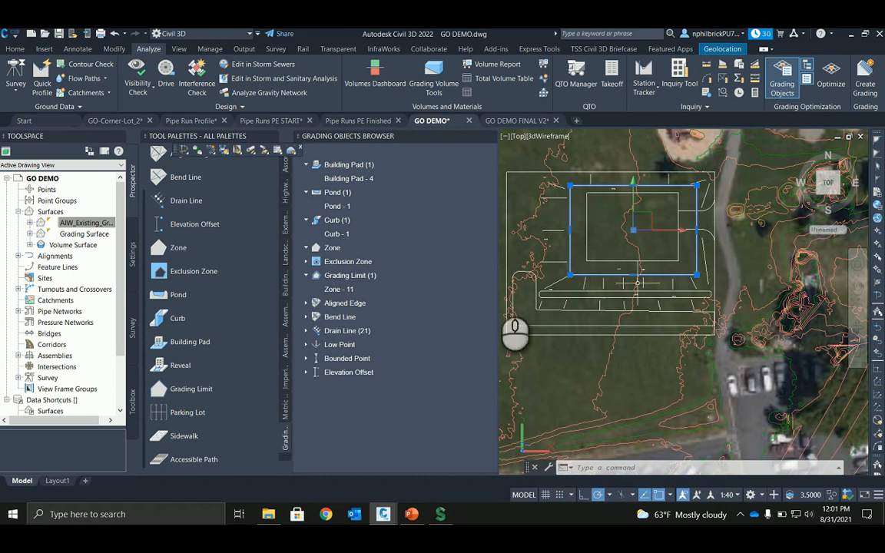
key("Escape")
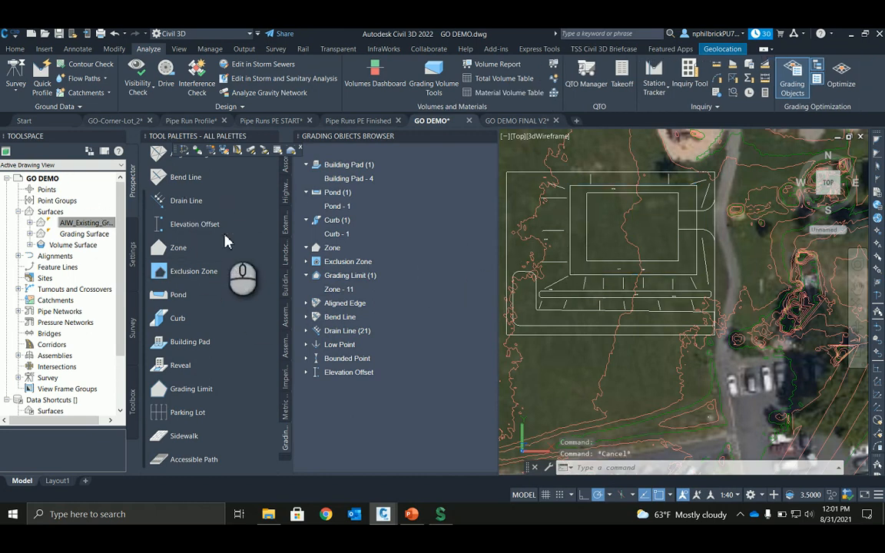
left_click(184, 257)
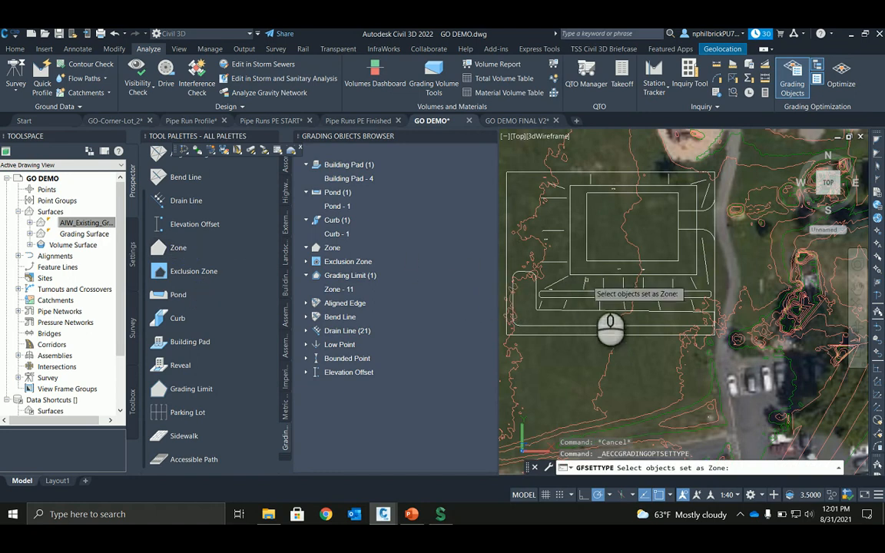
left_click(569, 250)
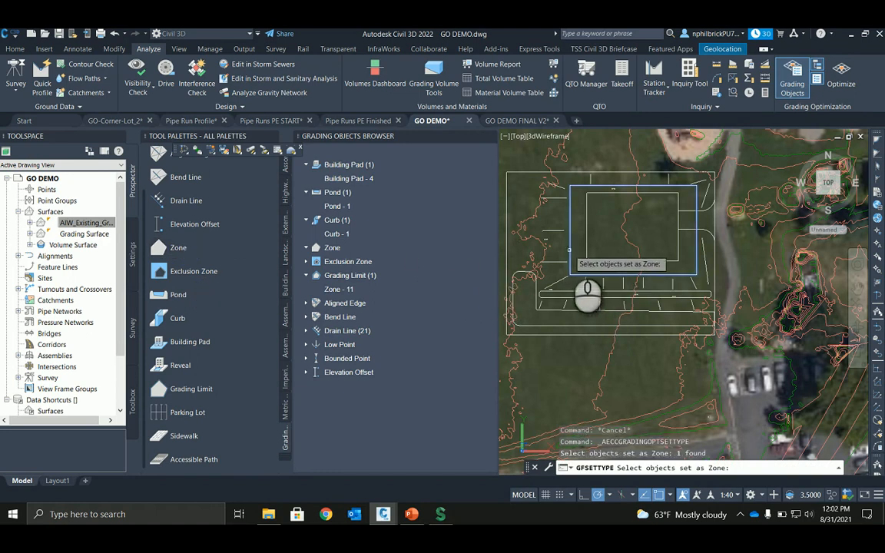
key("Return")
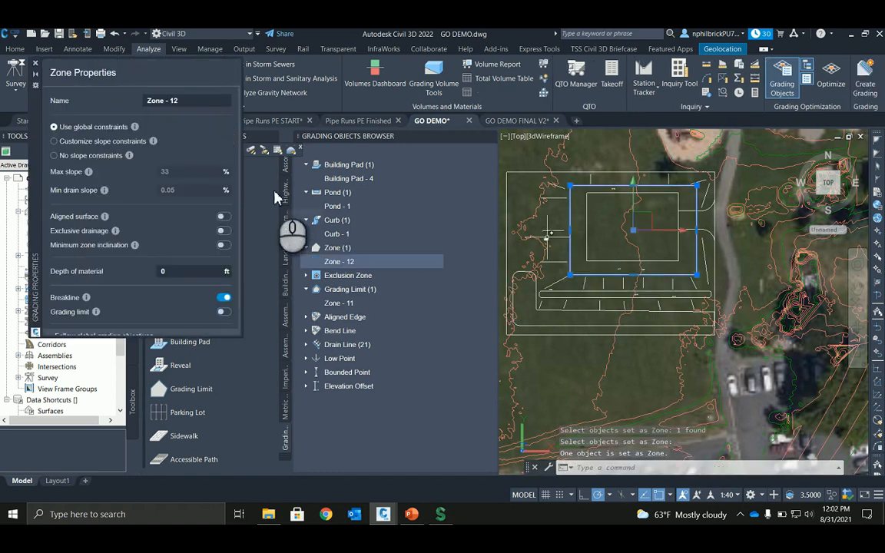
Customize the zone's slope constraints to a maximum slope of 3% and a minimum drain slope of 1%.
left_click(93, 142)
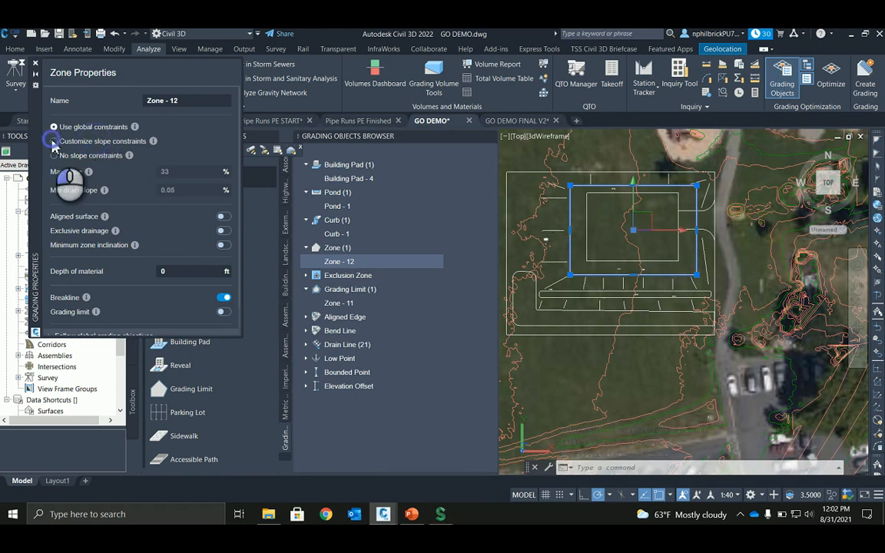
double_click(167, 171)
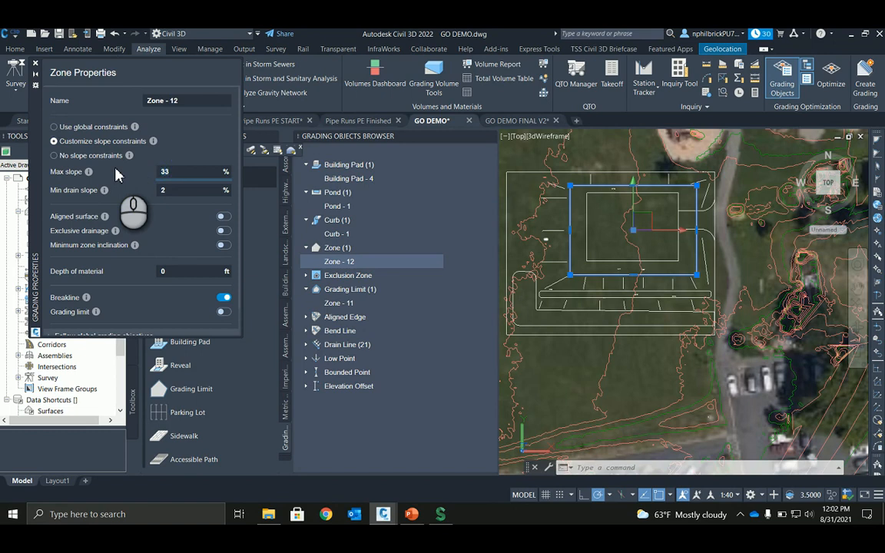
key("BackSpace")
type("3")
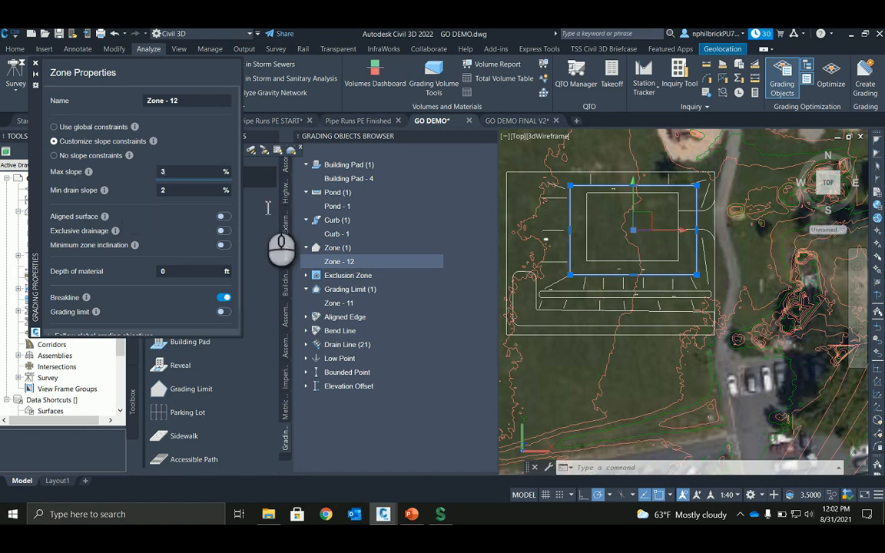
left_click(186, 190)
type("1")
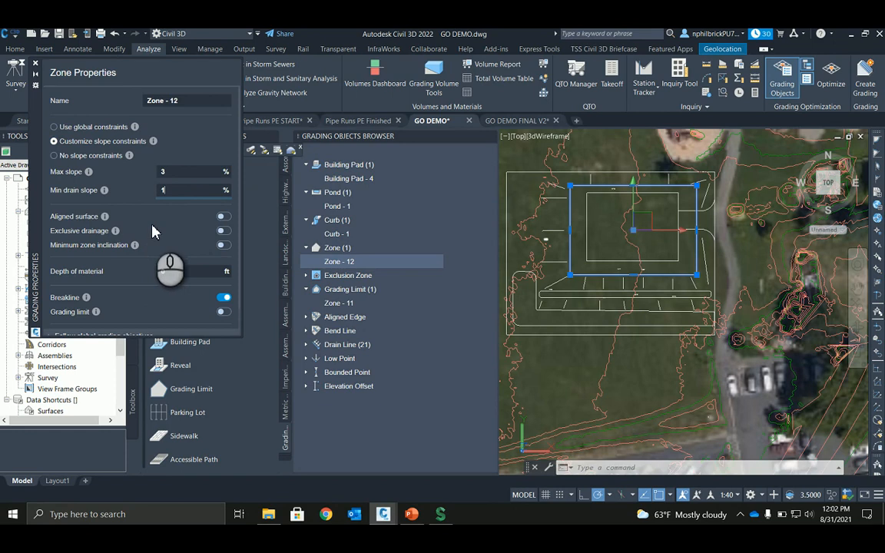
left_click(152, 224)
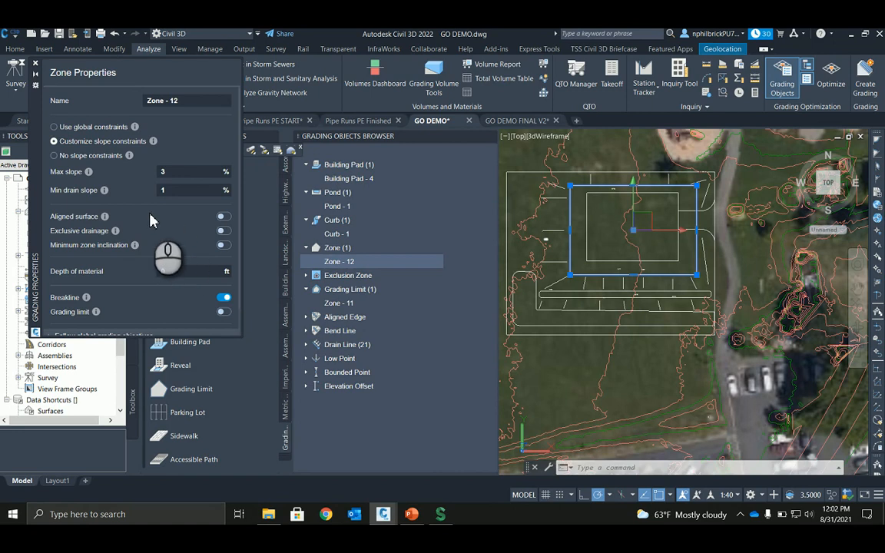
left_click(223, 297)
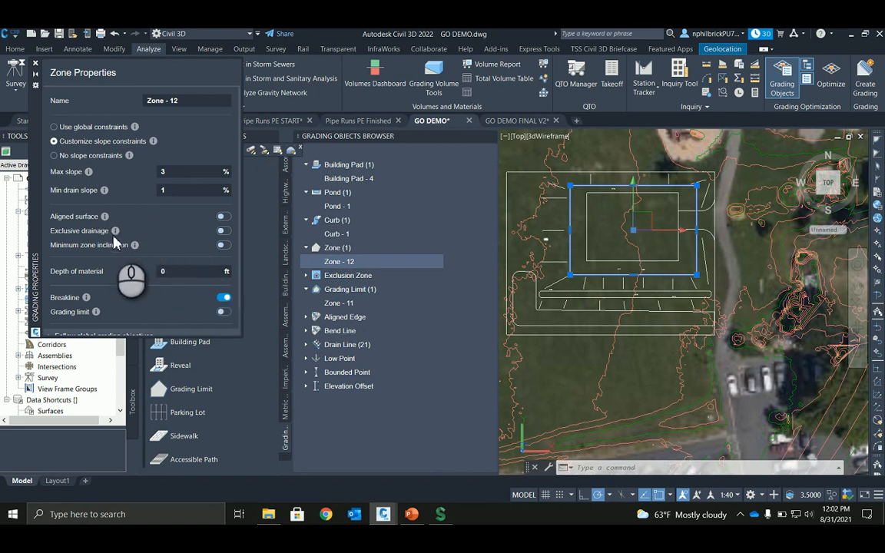
Close the zone's properties, look over the site around the pond and clear the selection in the drawing.
left_click(35, 65)
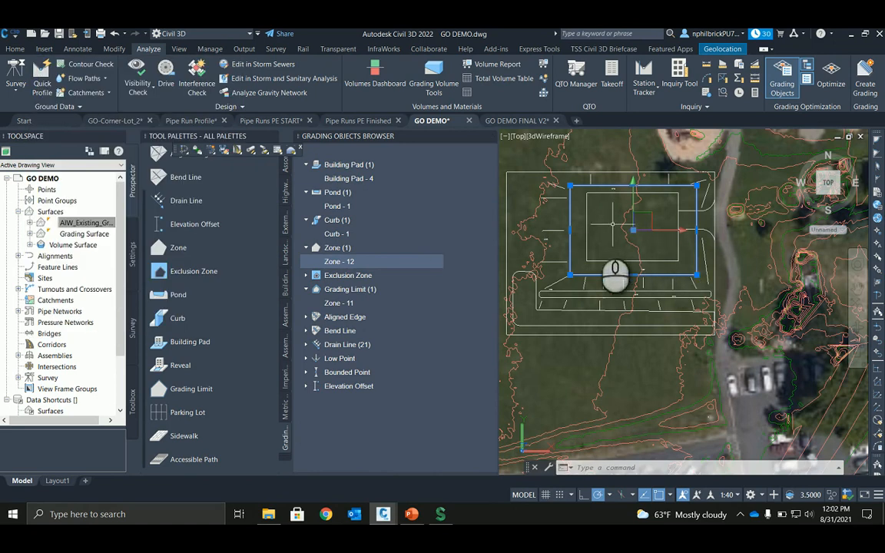
scroll(576, 253, "up", 4)
scroll(569, 224, "down", 4)
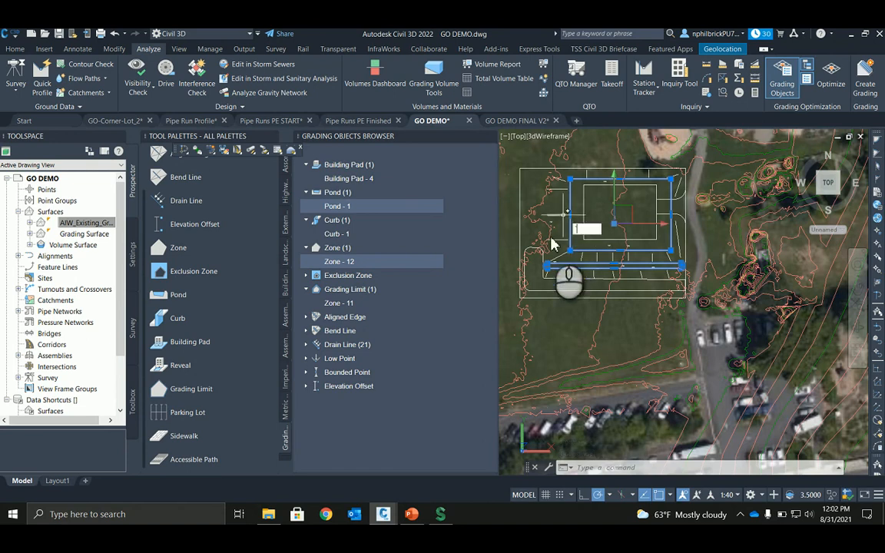
scroll(542, 253, "up", 2)
key("Escape")
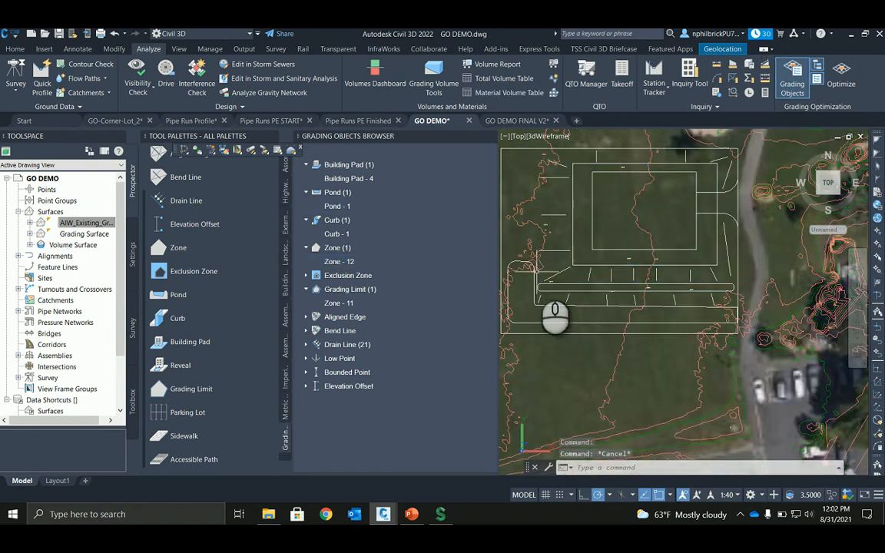
Inspect the properties of the drain line above the building pad, leave it unchanged and clear the selection.
left_click(552, 320)
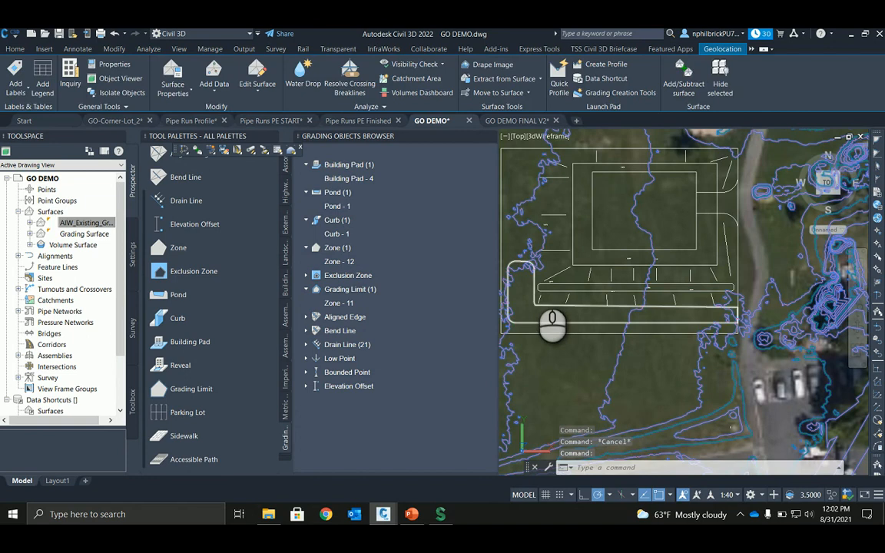
key("Escape")
middle_click_drag(545, 208, 543, 226)
left_click(594, 175)
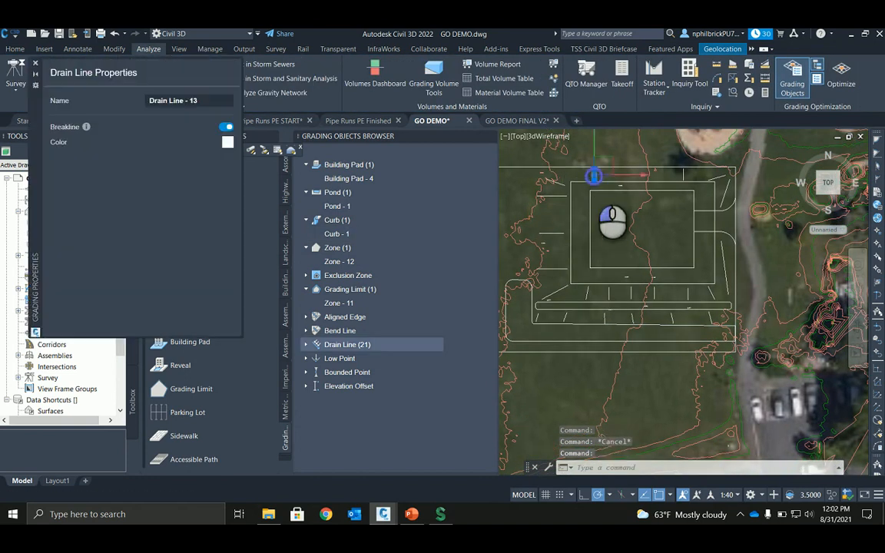
mouse_move(596, 177)
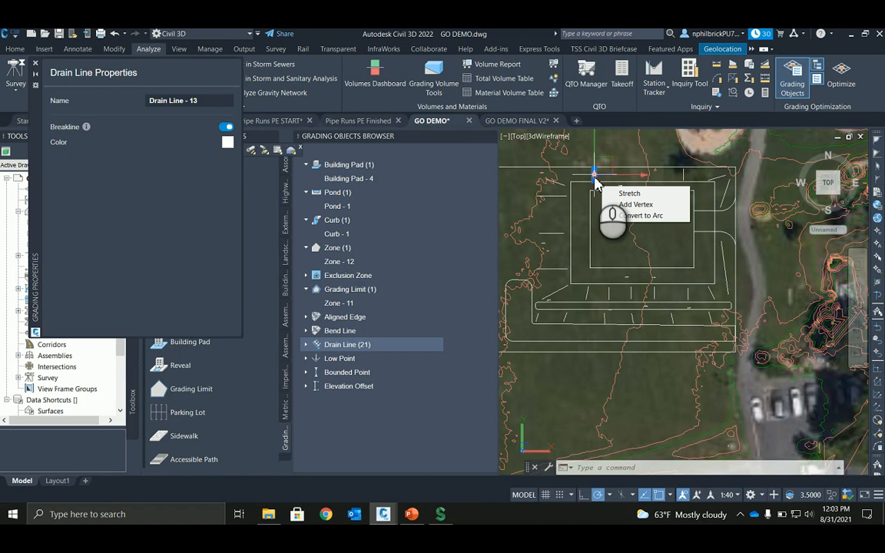
key("Escape")
key("Escape")
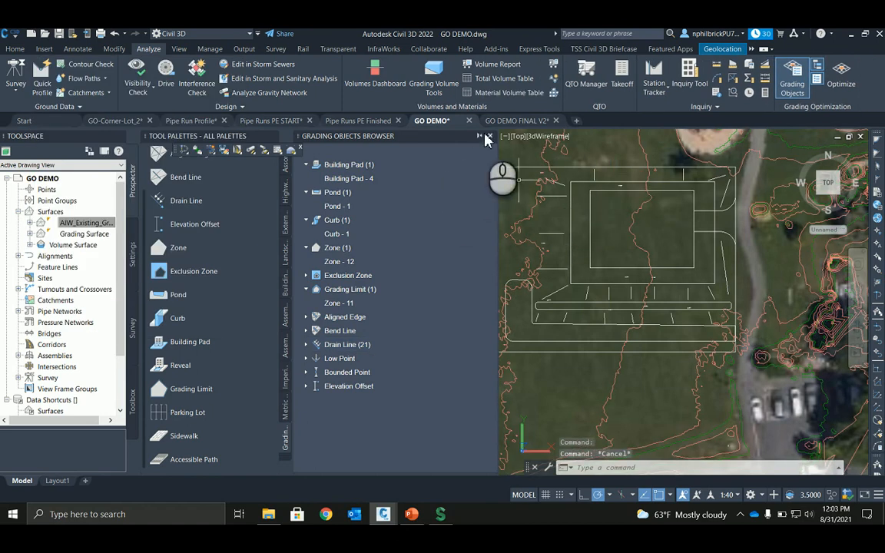
Switch to the GO DEMO FINAL V2 drawing and set the Graded Surface's style to _No Display.
left_click(505, 122)
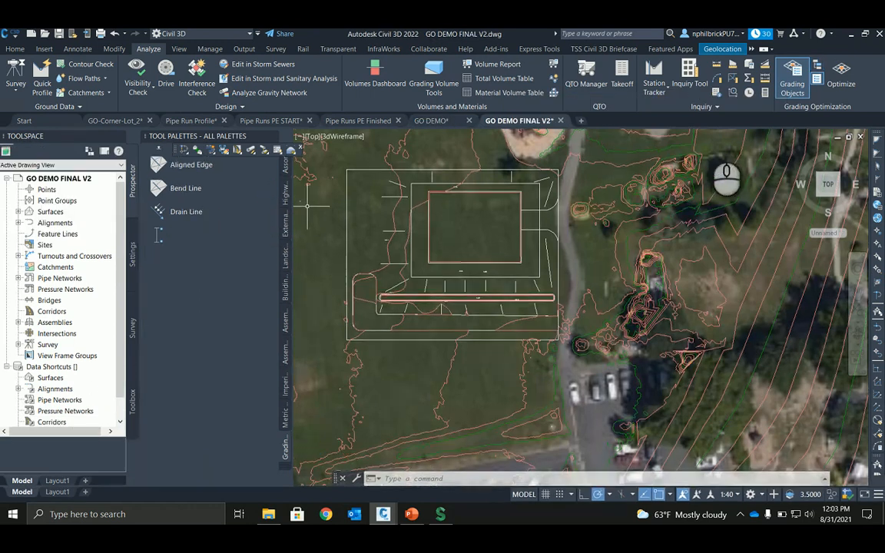
middle_click_drag(430, 232, 469, 235)
key("Escape")
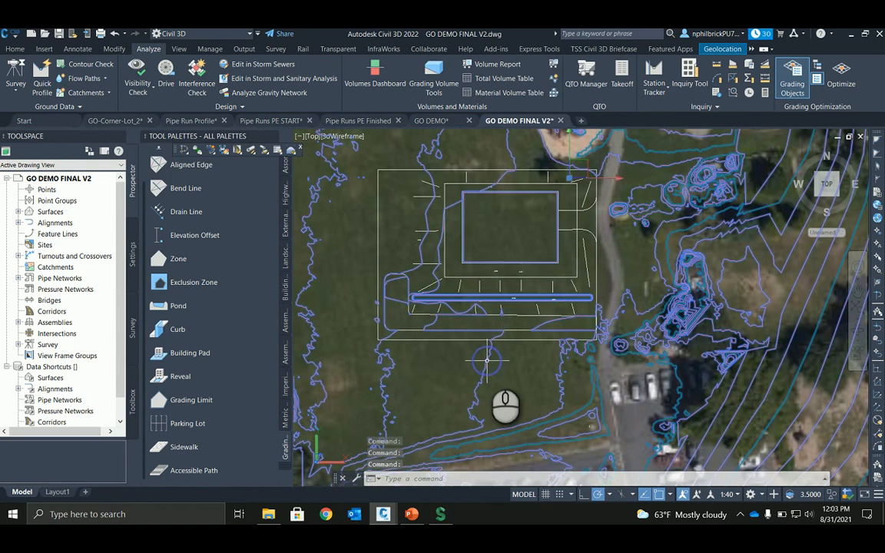
left_click(486, 361)
right_click(489, 364)
left_click(524, 299)
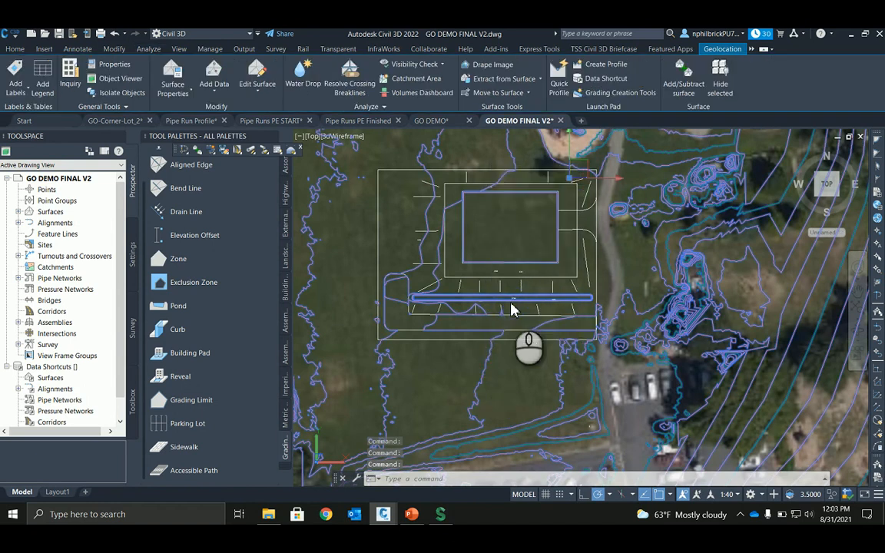
left_click(326, 270)
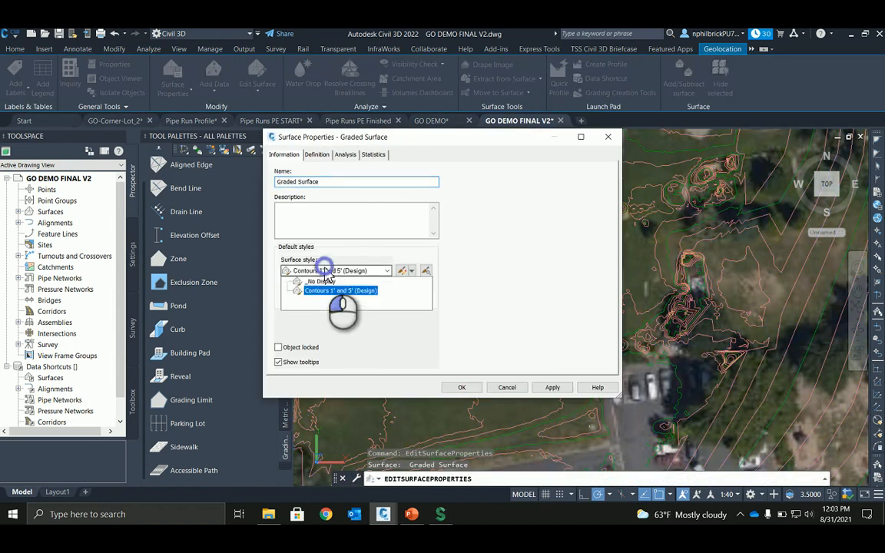
left_click(320, 281)
left_click(552, 387)
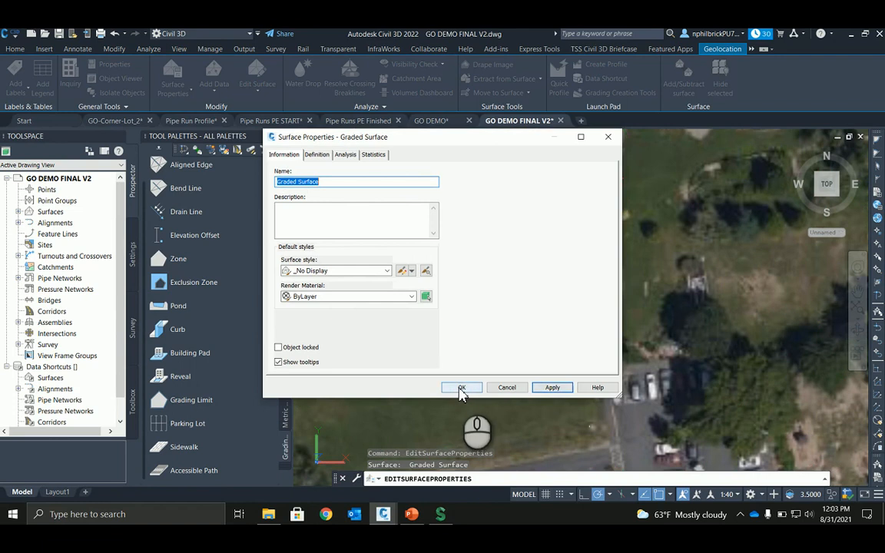
left_click(461, 388)
Set the surface style of AIW_Existing_Ground to Contours 1' and 5' (Design).
left_click(17, 212)
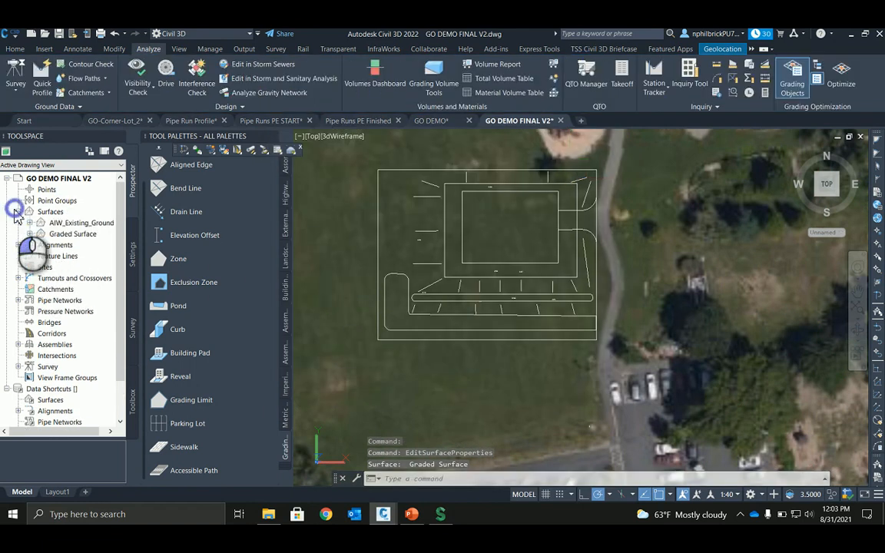
right_click(73, 223)
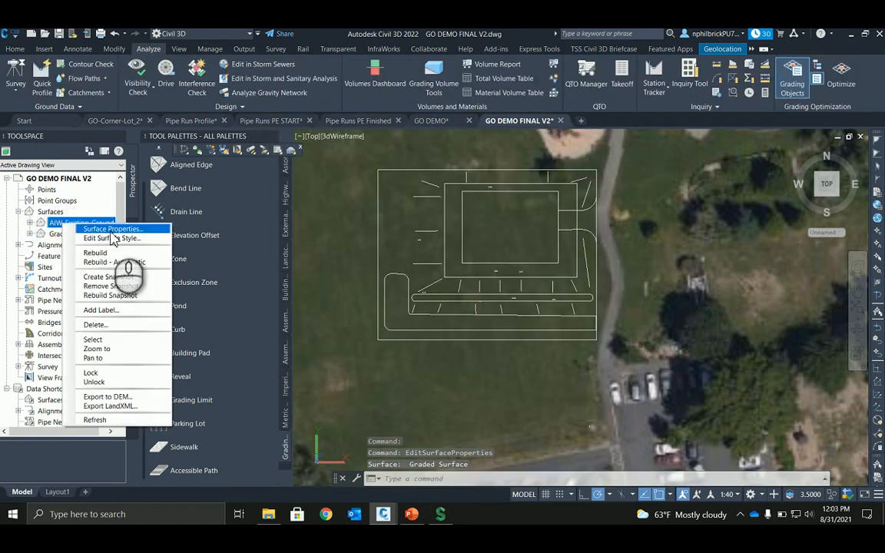
left_click(111, 229)
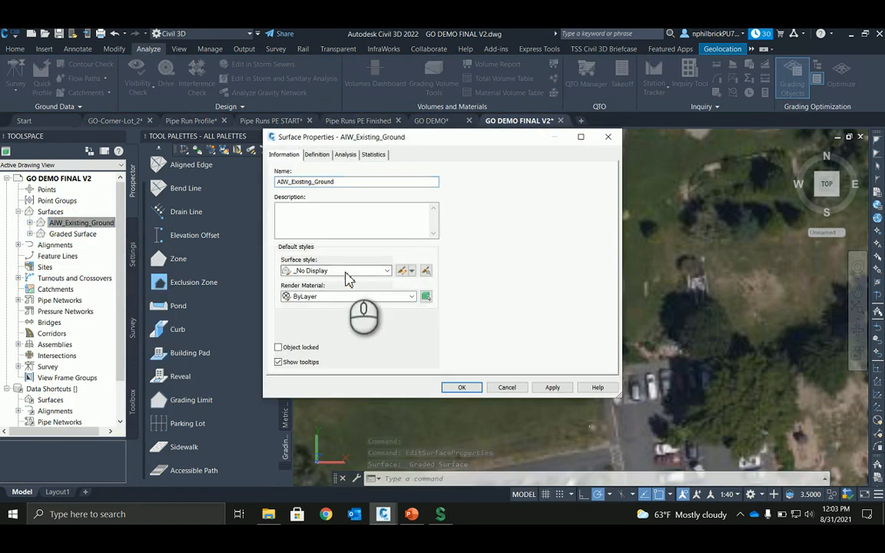
left_click(346, 271)
left_click(315, 290)
left_click(538, 387)
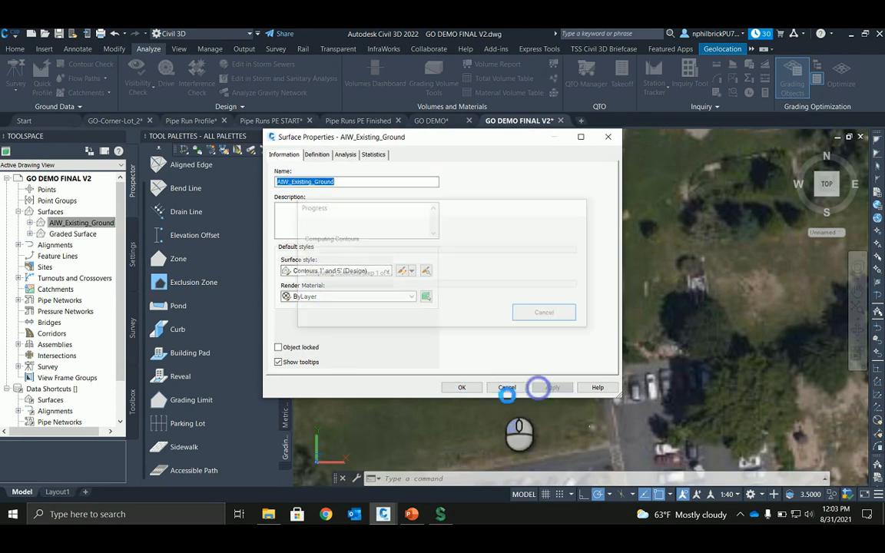
left_click(465, 389)
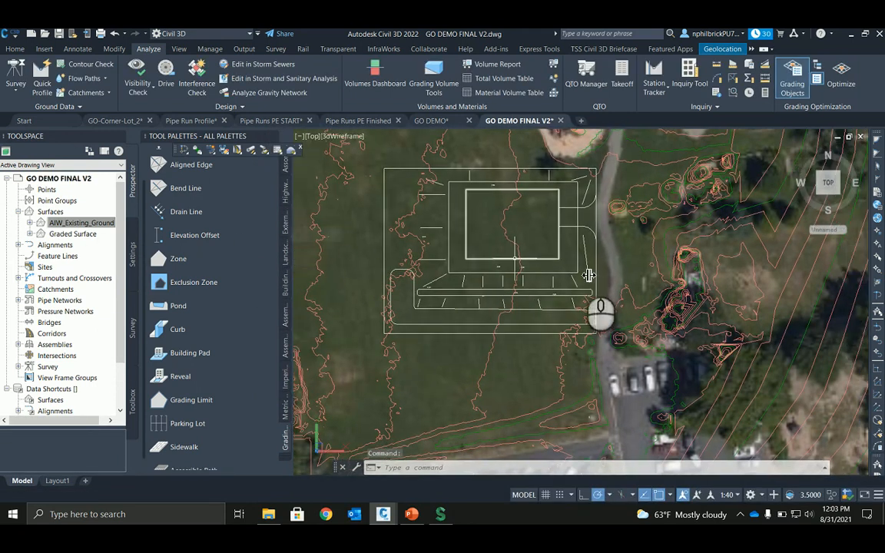
Start Grading Optimization with the existing ground contours selected as the EG surface.
left_click(838, 85)
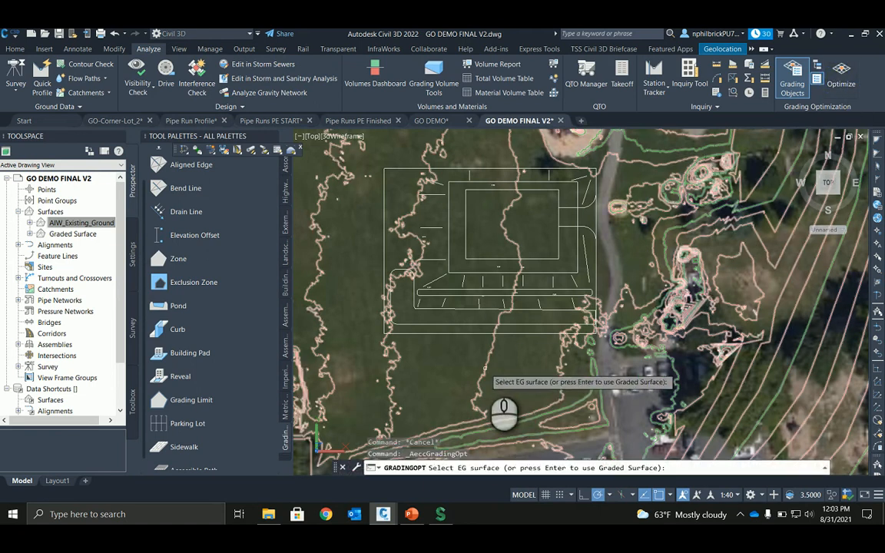
left_click(485, 369)
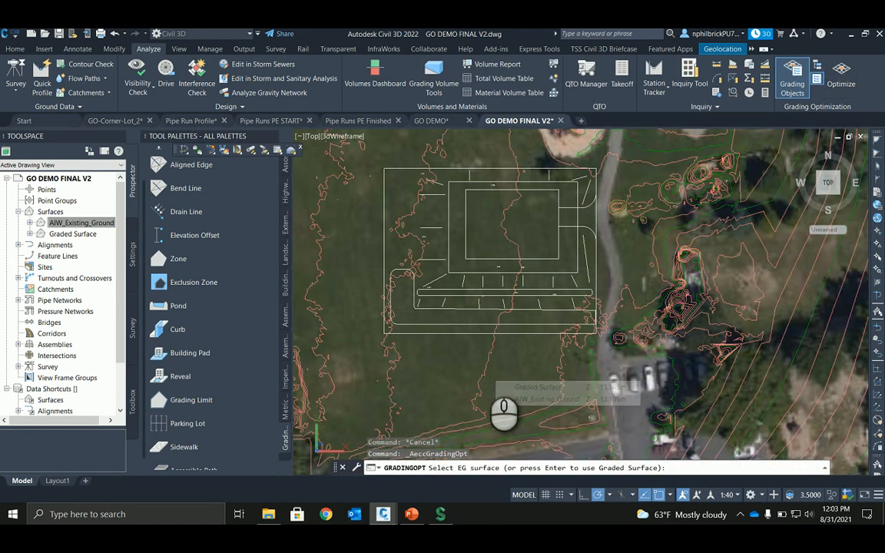
left_click(489, 376)
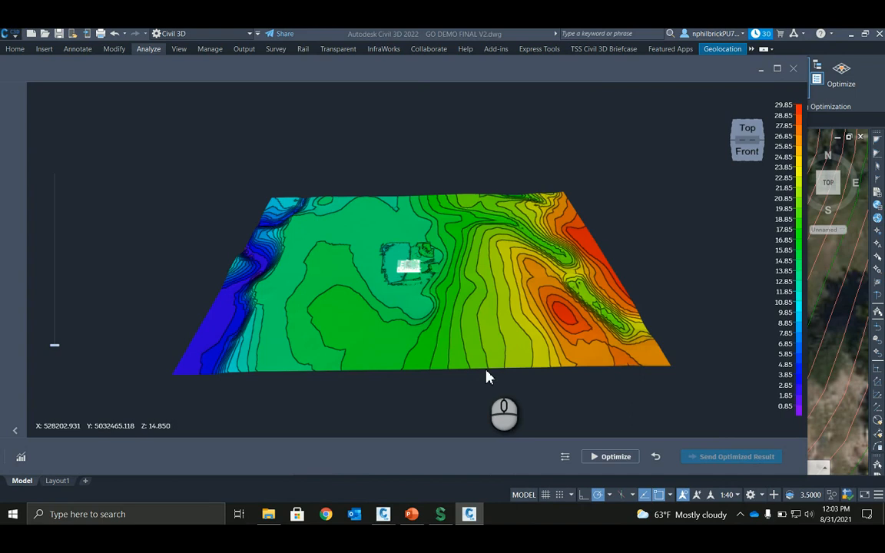
Examine the 3D terrain and the building pad, pond, curb and drain line layout from several angles.
left_click_drag(717, 384, 421, 286)
scroll(421, 285, "up", 6)
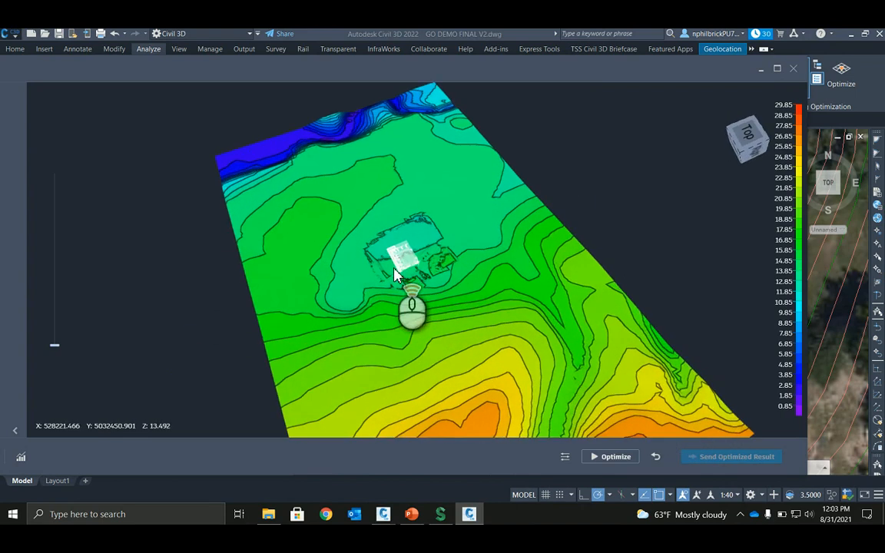
scroll(389, 269, "up", 3)
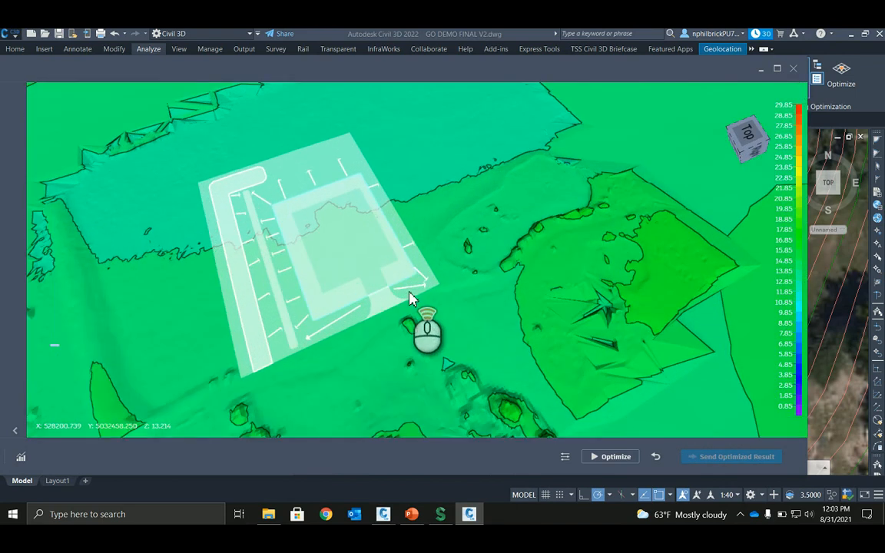
left_click_drag(526, 210, 427, 269)
scroll(538, 359, "down", 2)
scroll(534, 358, "down", 3)
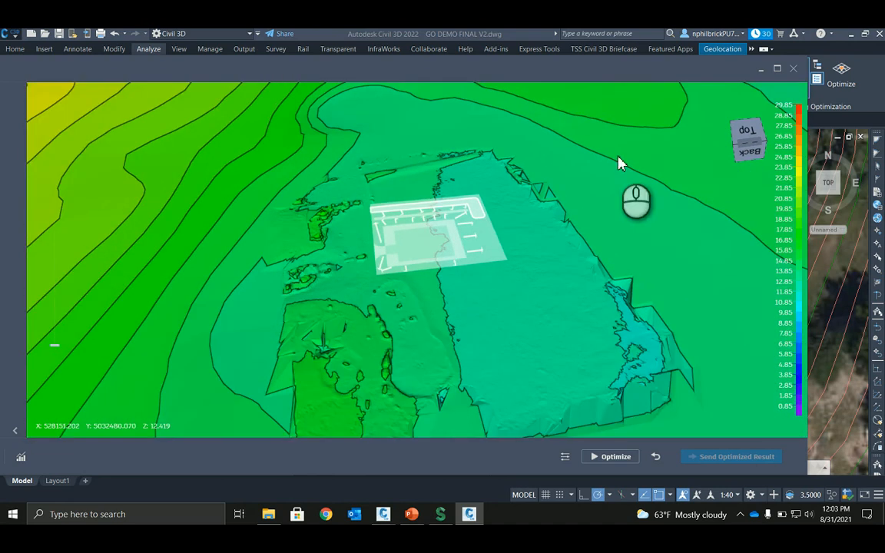
scroll(434, 273, "up", 4)
scroll(420, 274, "up", 3)
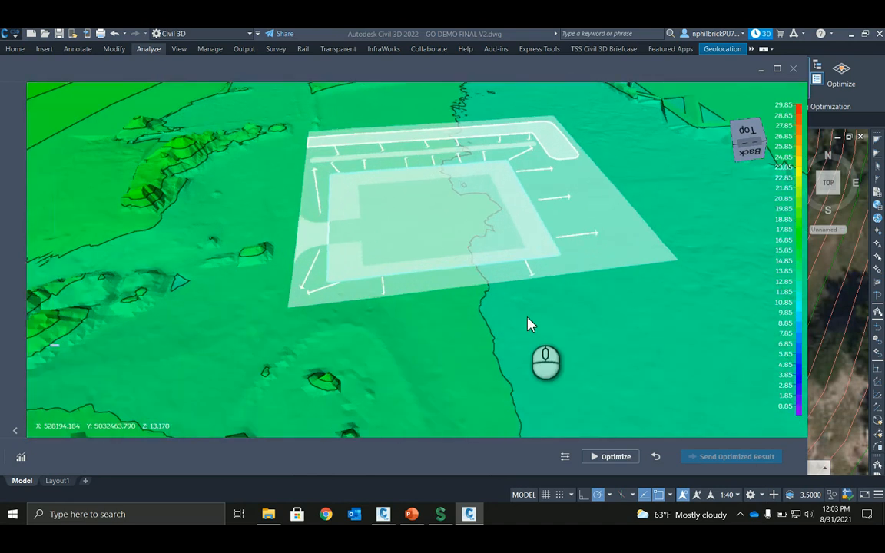
right_click_drag(565, 343, 600, 415)
scroll(552, 235, "up", 4)
scroll(582, 298, "up", 2)
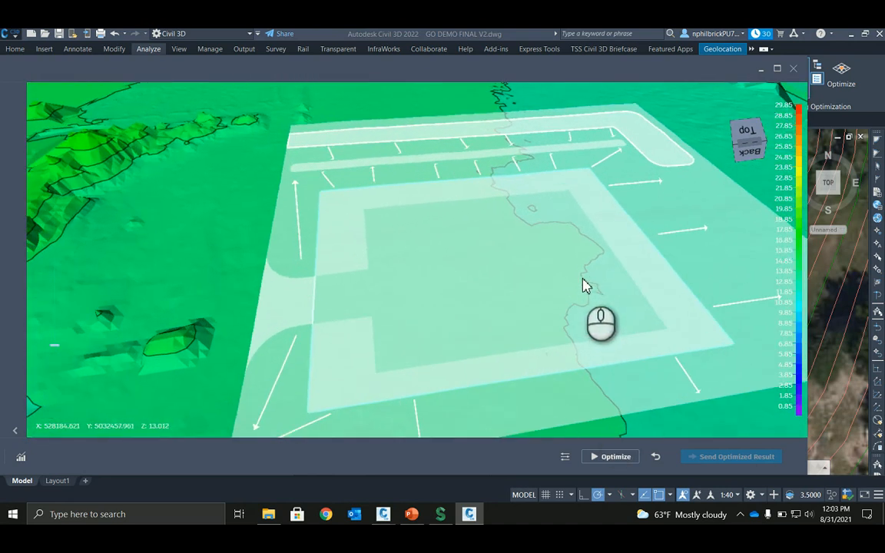
scroll(662, 237, "down", 3)
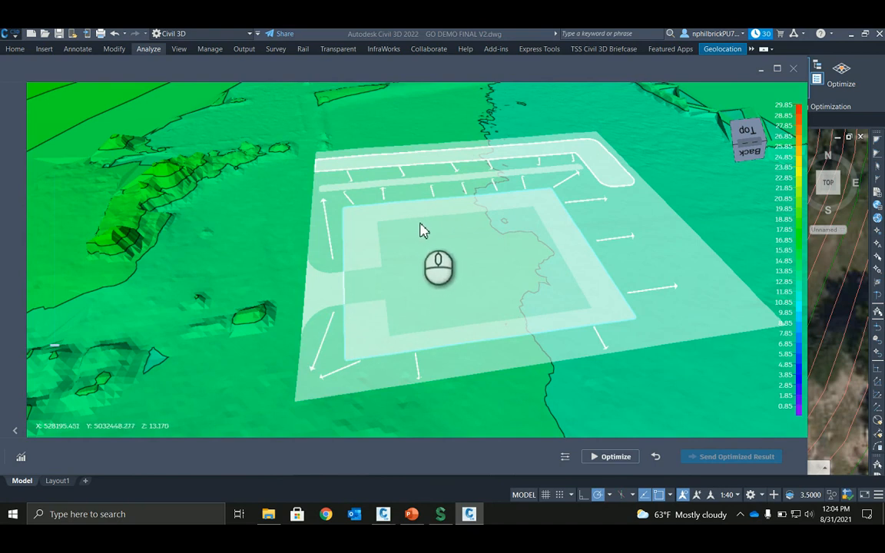
Review the slope constraints of the zone around the building pad and of the grading limit.
left_click(468, 329)
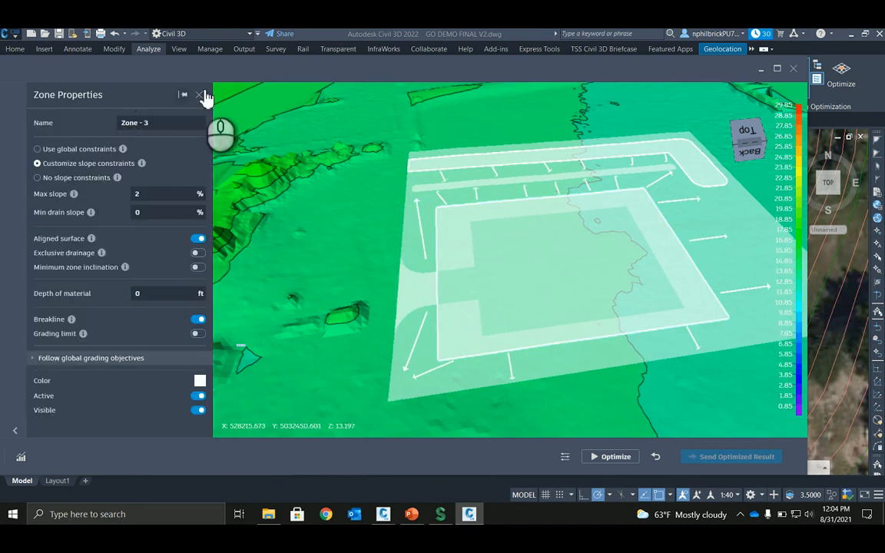
left_click(543, 348)
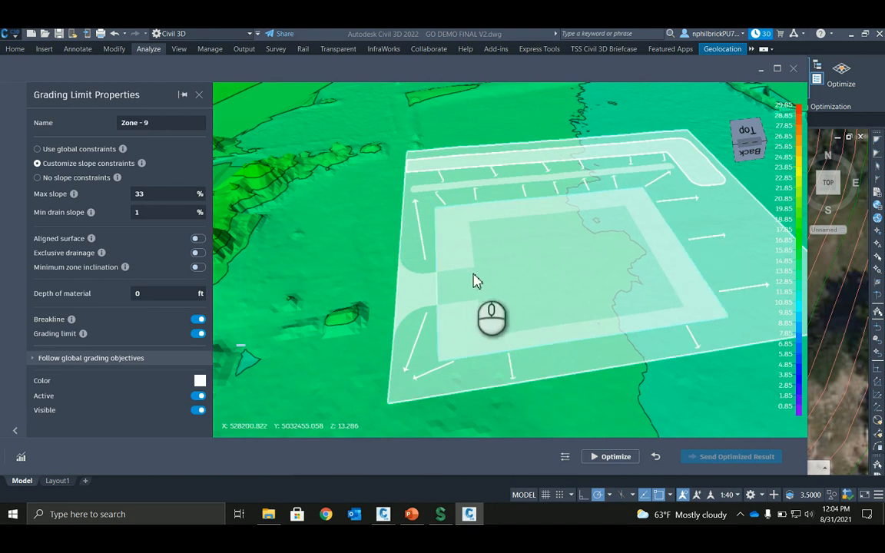
left_click_drag(478, 279, 448, 219)
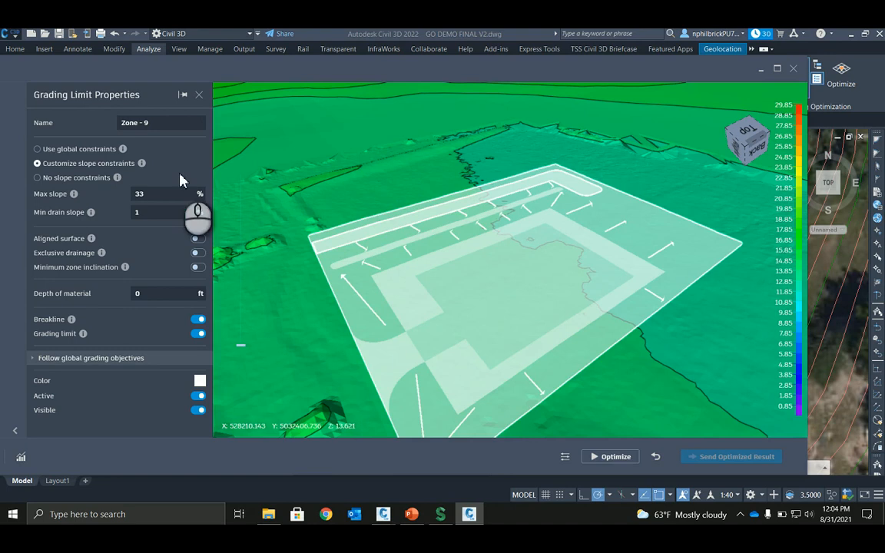
Maximize the Grading Optimization window, run the optimization and watch the site surface as it is regraded.
left_click(777, 68)
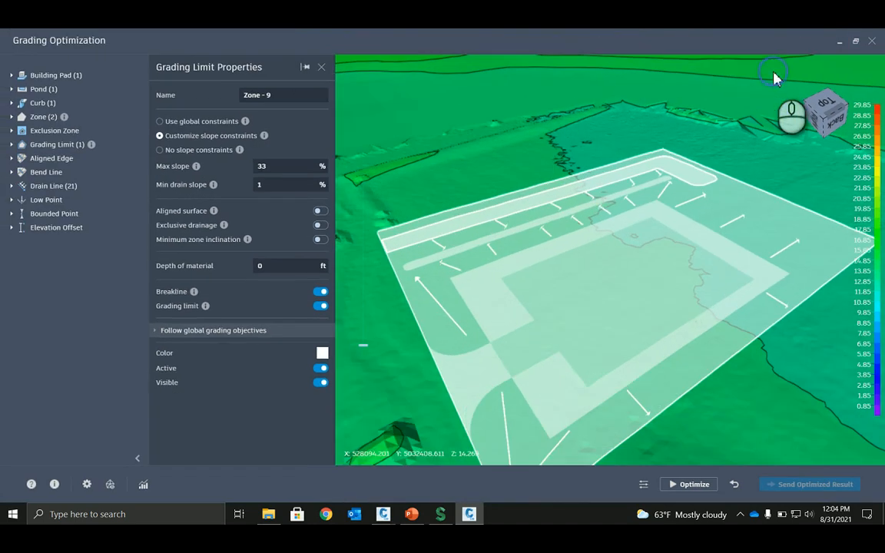
left_click(677, 484)
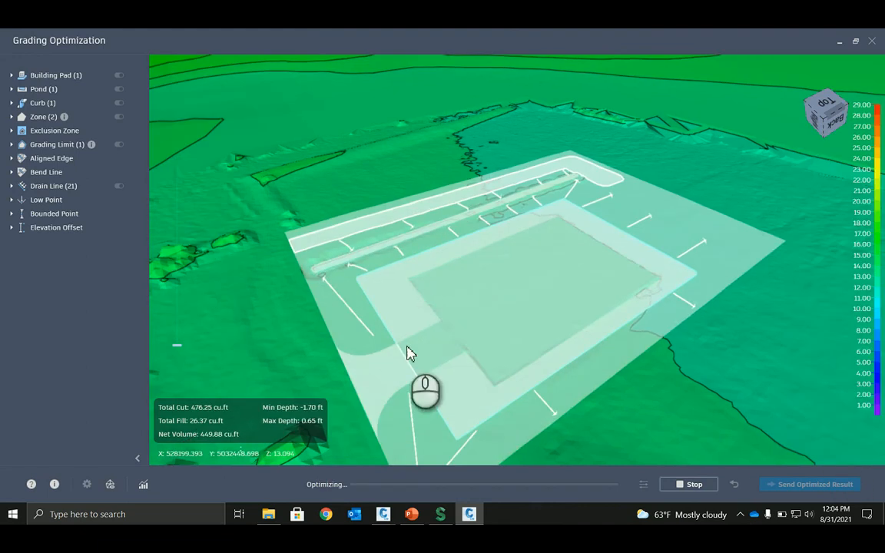
left_click(453, 353)
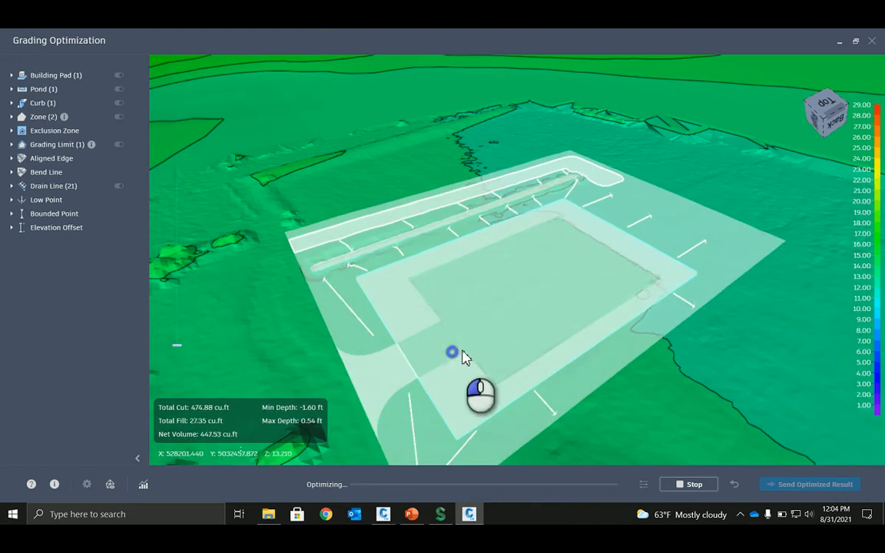
right_click_drag(470, 360, 496, 373)
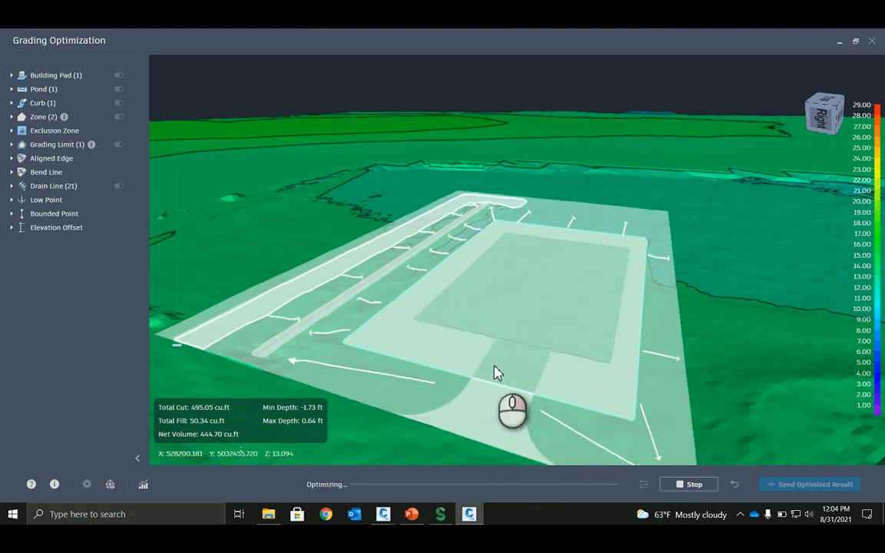
Show the visualization options, display the topology as a triangulated mesh and set the result display to Violations.
left_click(111, 489)
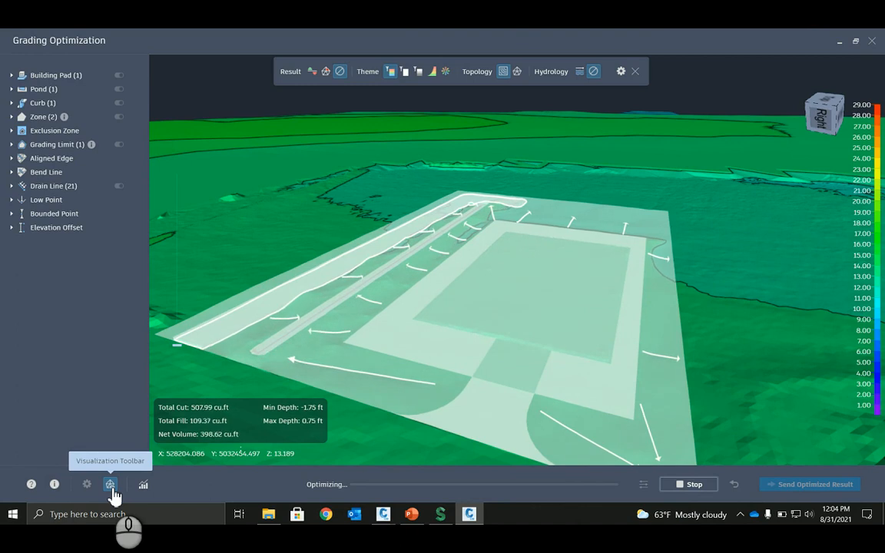
left_click(518, 72)
middle_click_drag(544, 249, 542, 312)
middle_click_drag(500, 352, 591, 358)
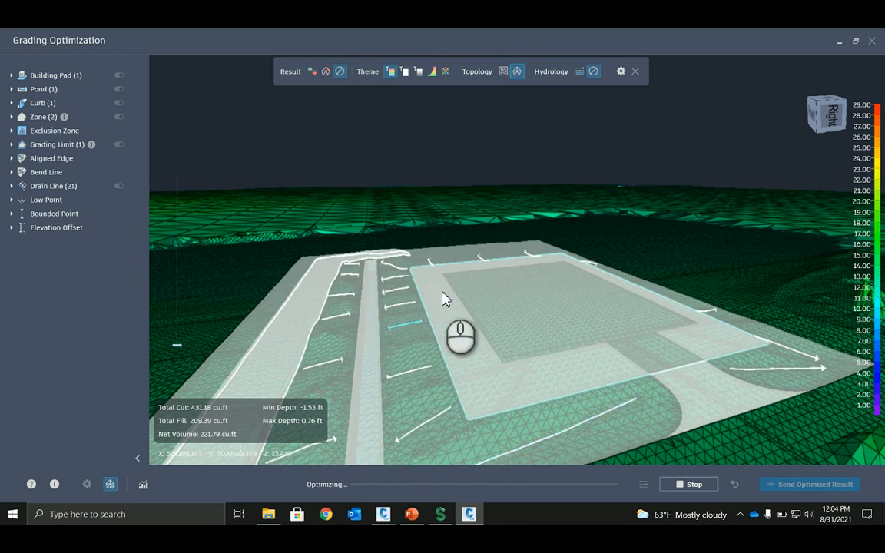
middle_click_drag(444, 300, 551, 265)
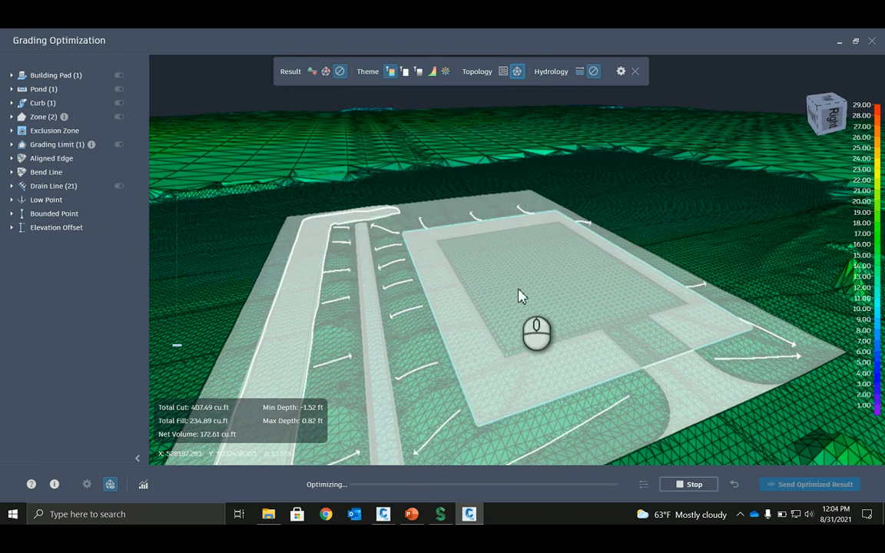
middle_click_drag(582, 356, 722, 363)
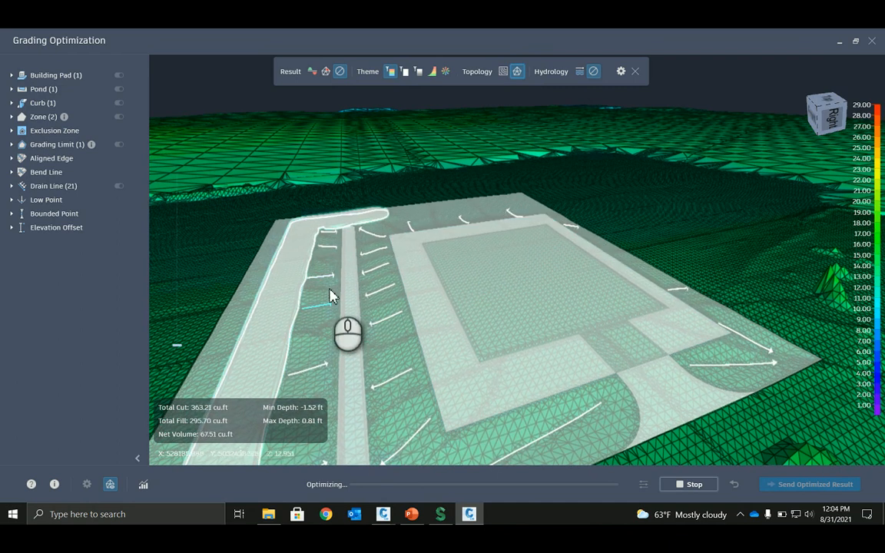
left_click(326, 71)
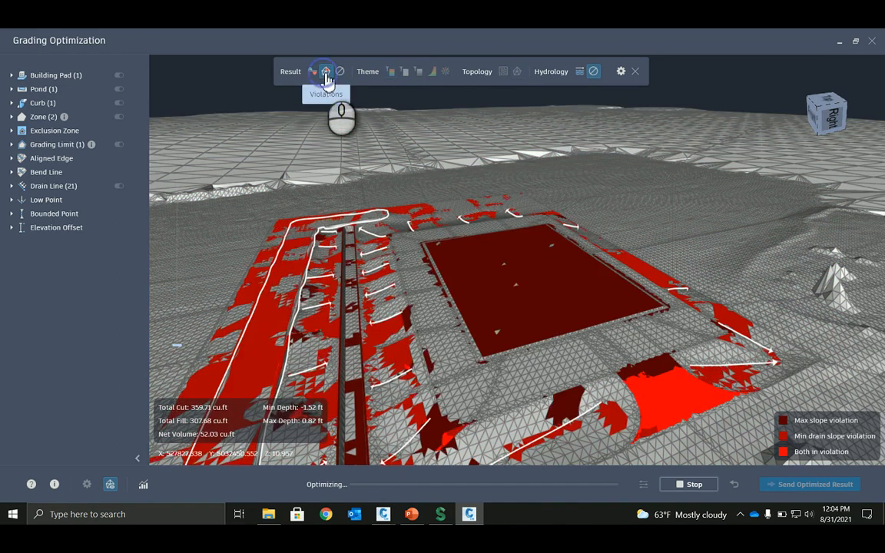
Examine the slope violations on the building pad, drainage area and curb from different angles while the optimization runs.
left_click(565, 351)
mouse_move(565, 352)
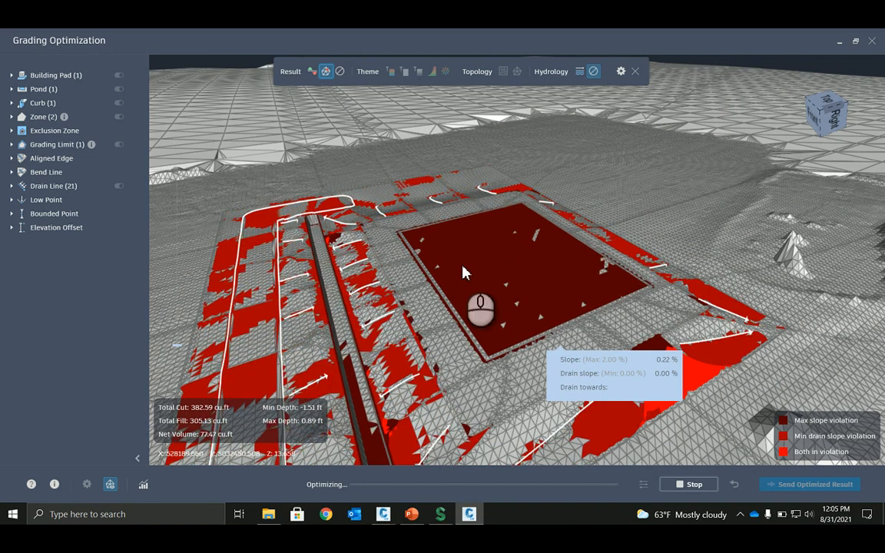
middle_click_drag(478, 306, 517, 323)
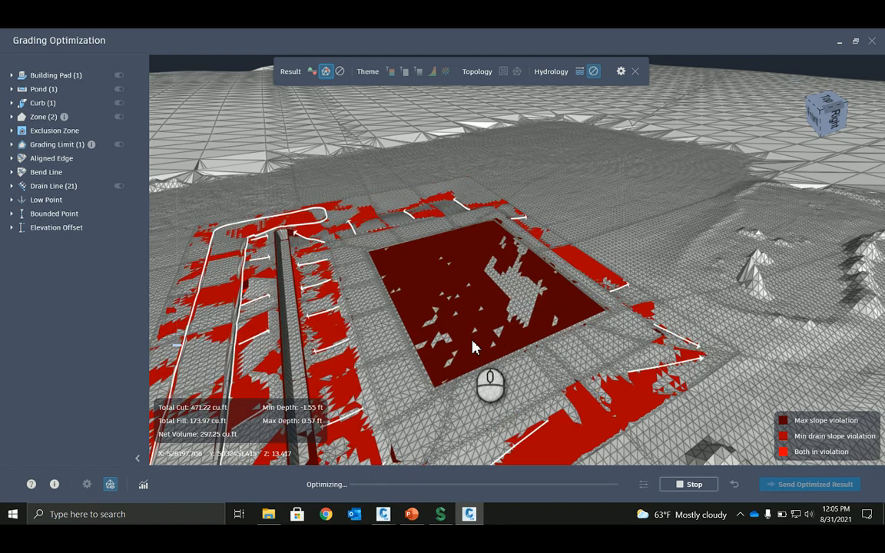
scroll(472, 347, "up", 2)
scroll(467, 346, "up", 3)
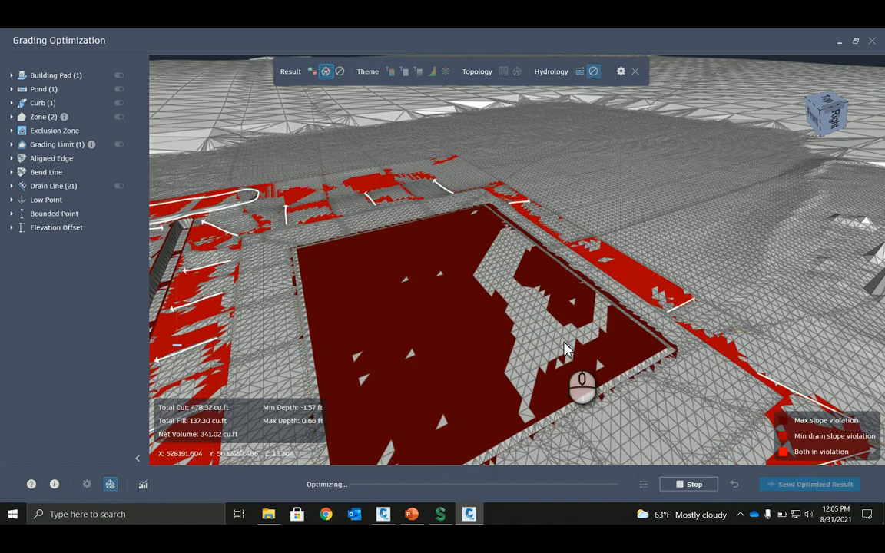
scroll(569, 361, "down", 5)
left_click_drag(538, 332, 517, 315)
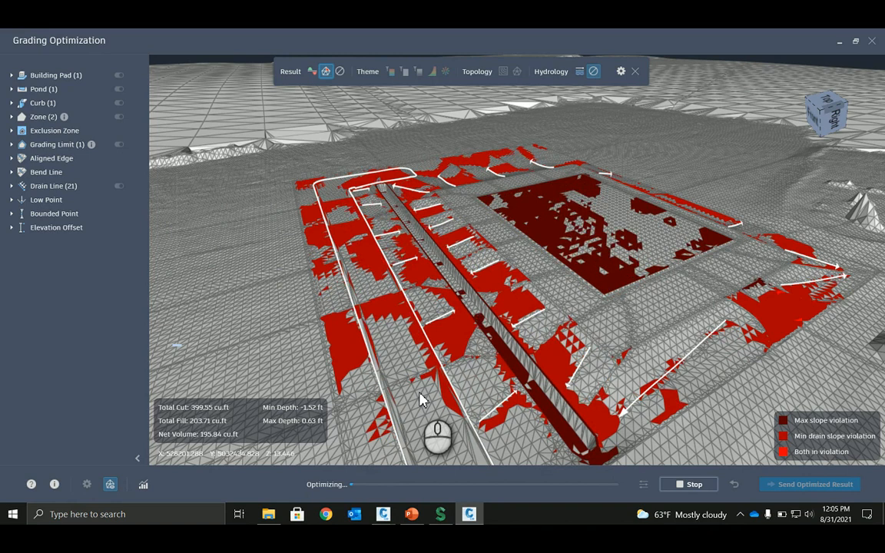
Switch the result display to cut and fill depths and review the elevation properties of Building Pad - 3.
left_click(313, 73)
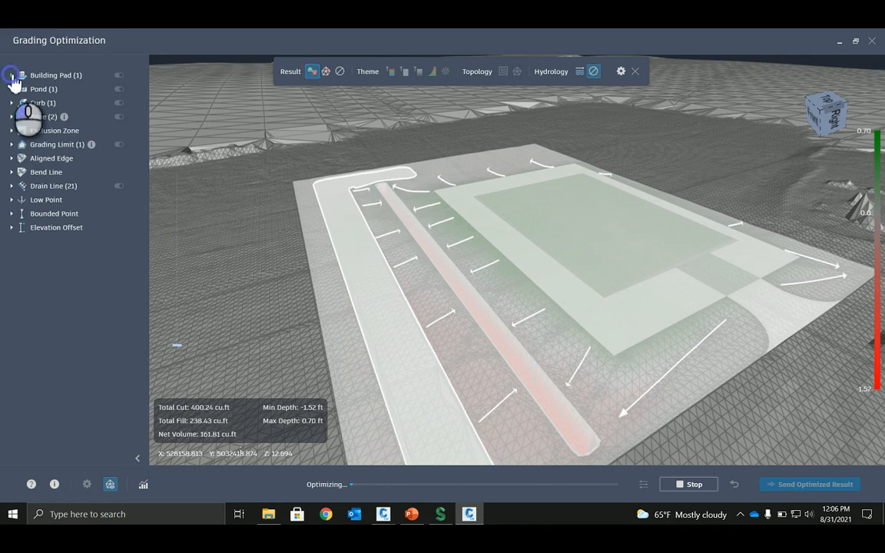
left_click(11, 75)
left_click(115, 89)
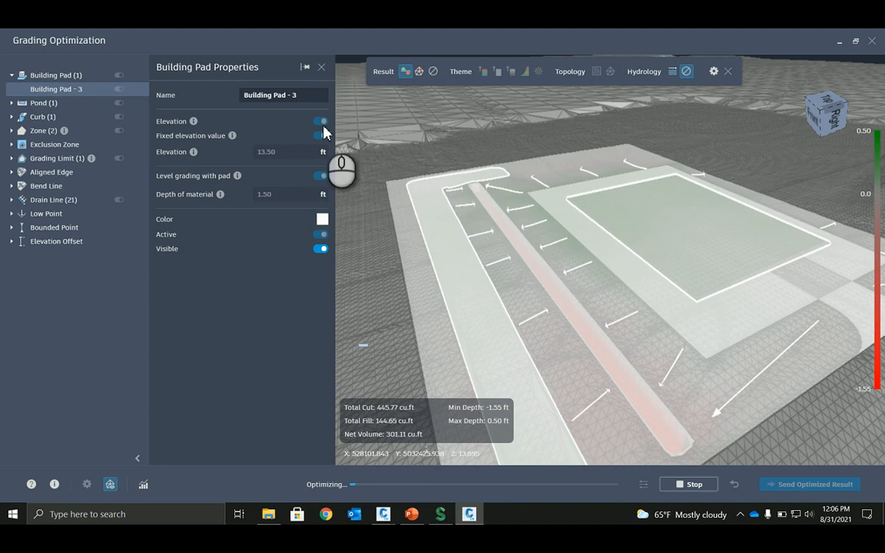
Turn on the optimization chart and stop the running optimization.
left_click(145, 487)
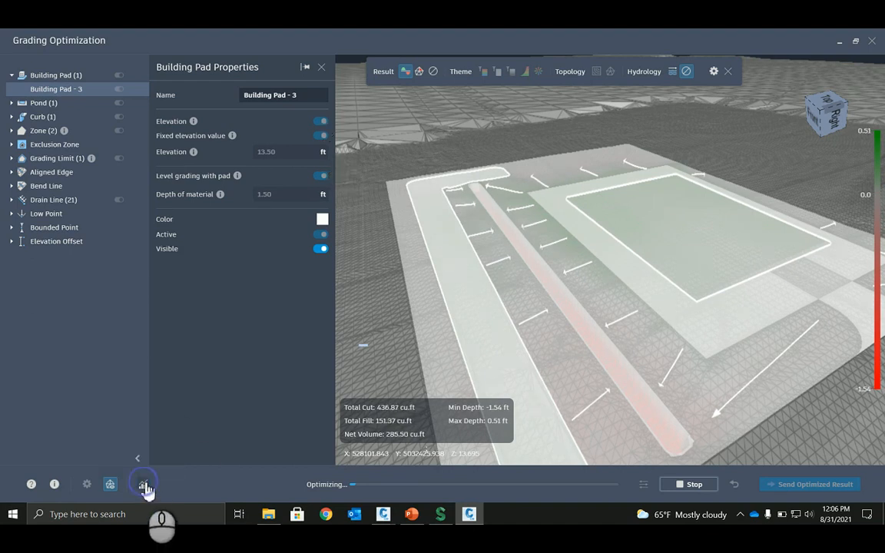
left_click_drag(664, 40, 670, 122)
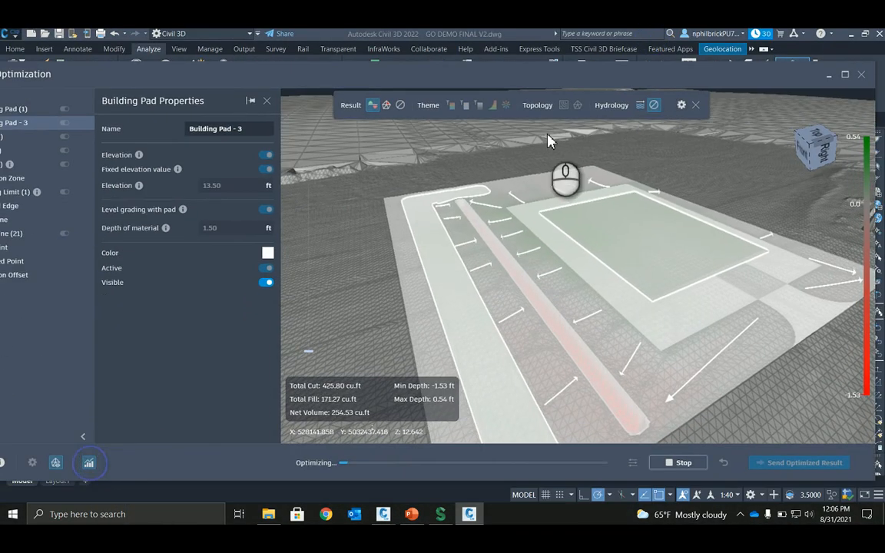
double_click(498, 83)
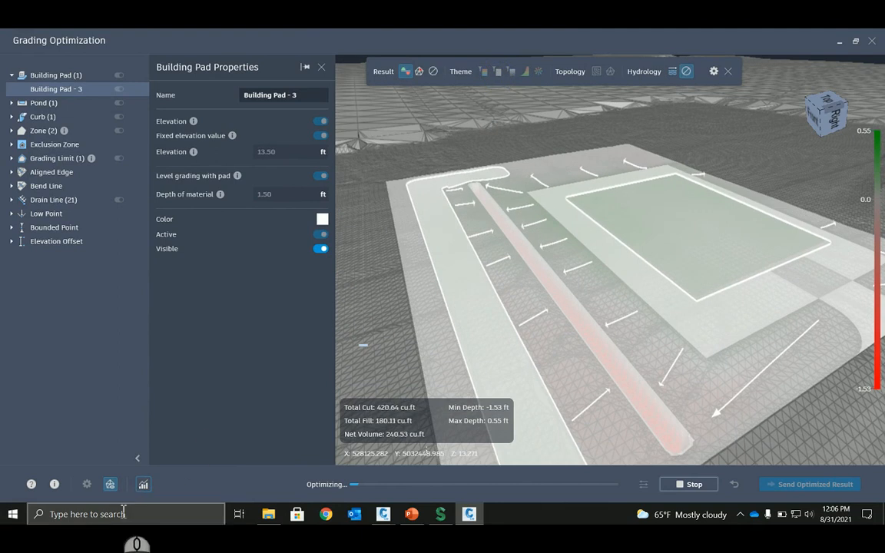
left_click(111, 486)
left_click(111, 485)
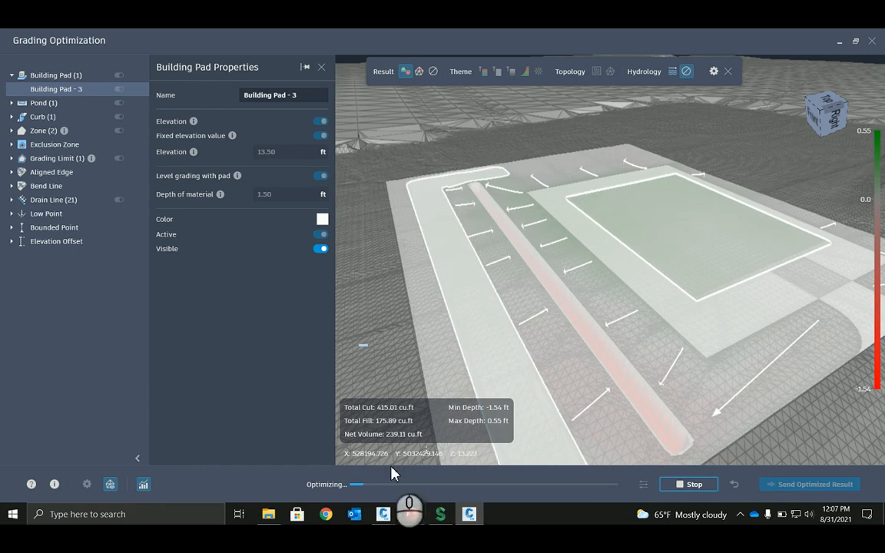
left_click(694, 486)
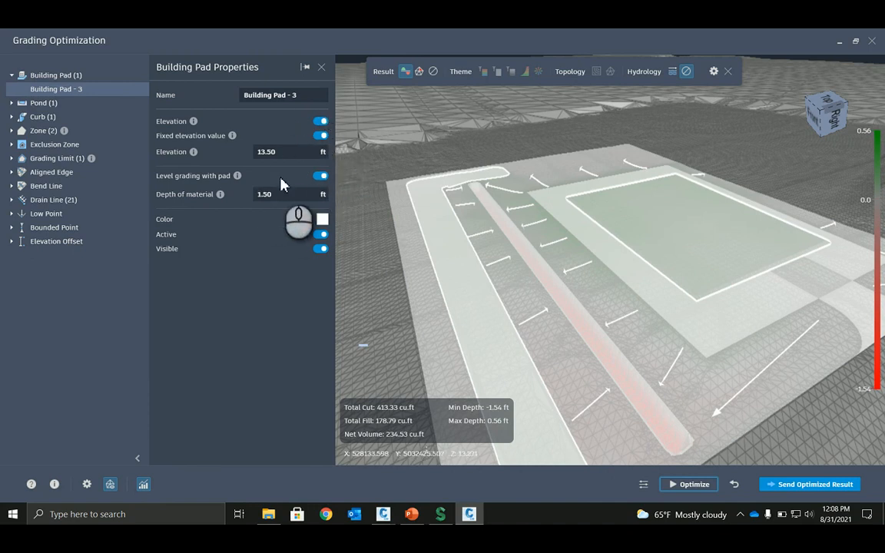
Start sending the optimized result to the existing Graded Surface, exclude the feature lines, and dismiss the save settings.
left_click(811, 486)
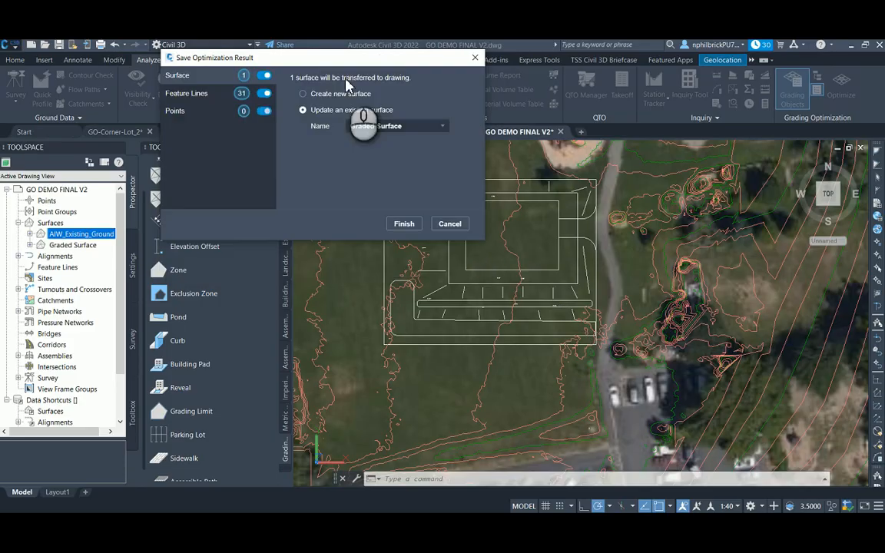
left_click_drag(266, 58, 524, 168)
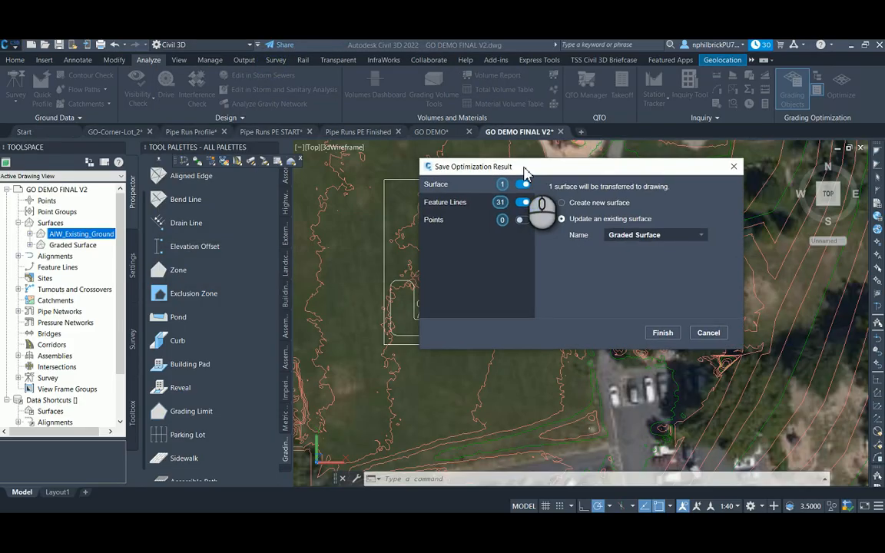
left_click_drag(529, 169, 458, 108)
left_click(453, 143)
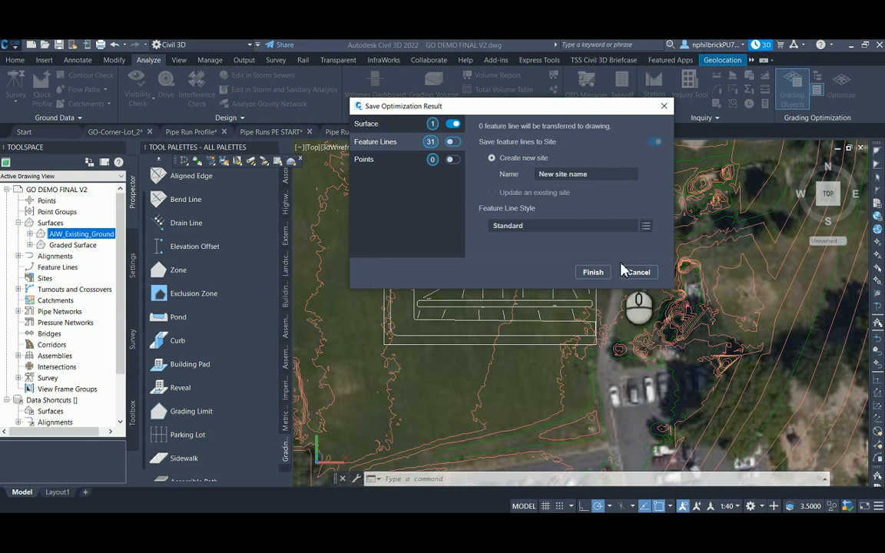
left_click_drag(497, 111, 482, 91)
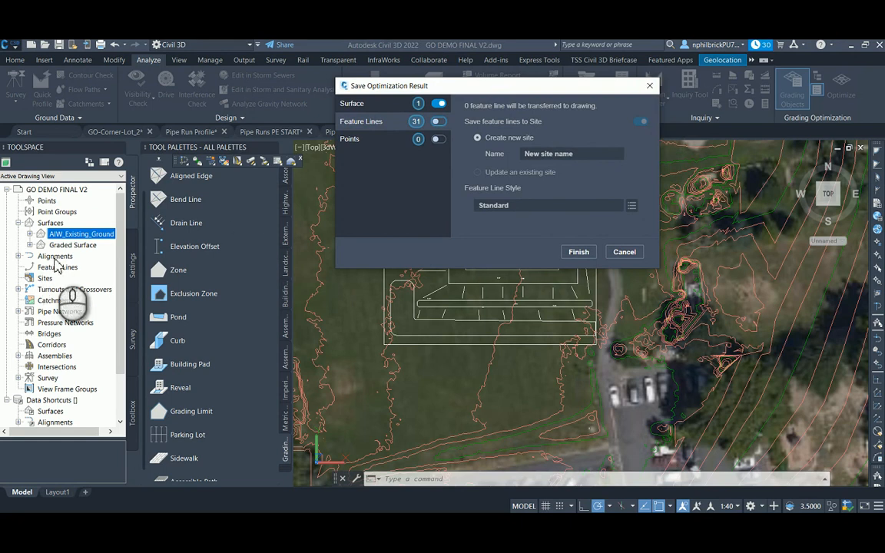
left_click(650, 86)
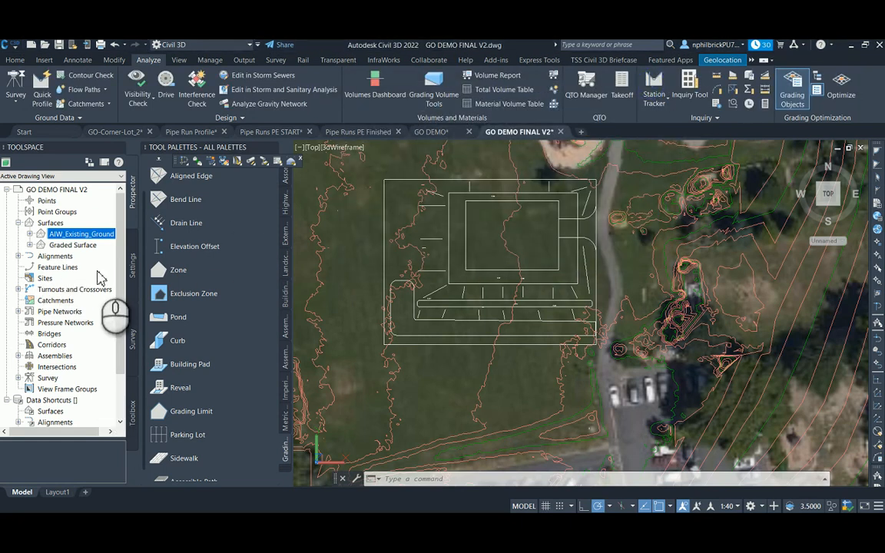
Set the surface style of AIW_Existing_Ground to _No Display.
right_click(78, 245)
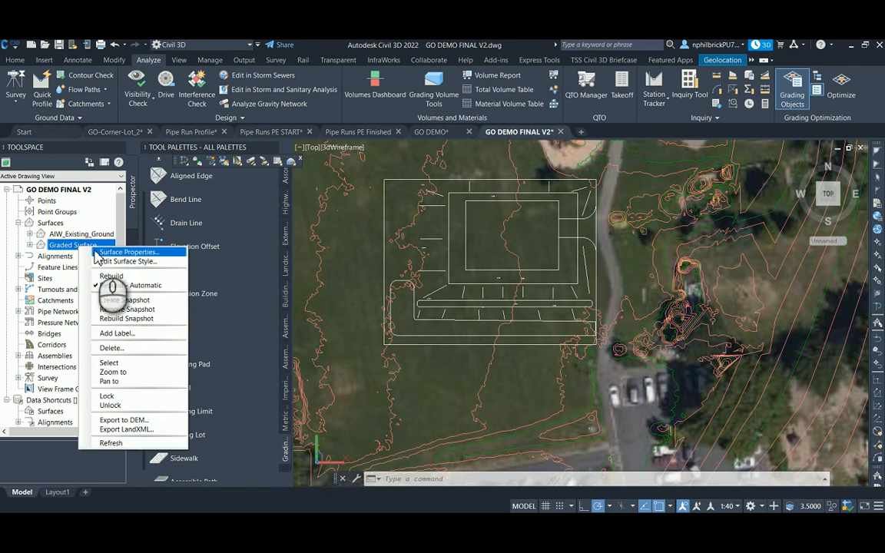
right_click(66, 234)
left_click(101, 238)
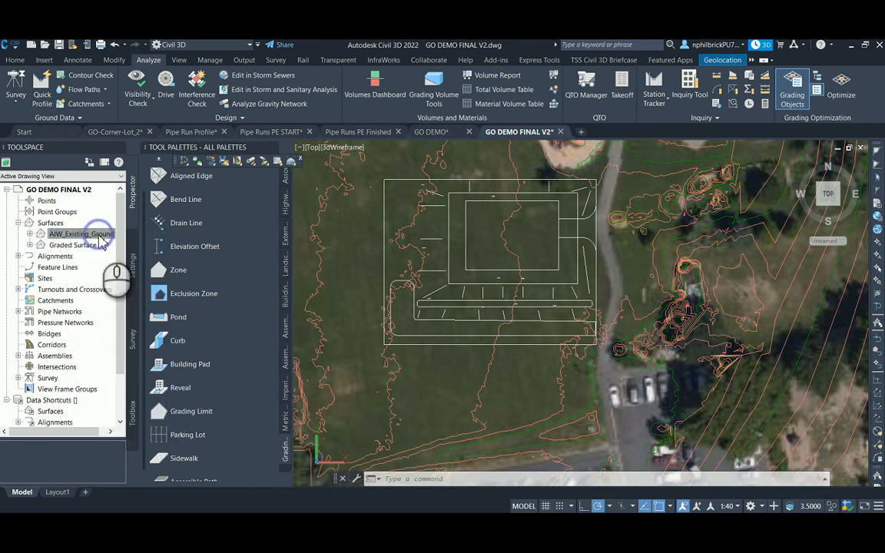
left_click(316, 282)
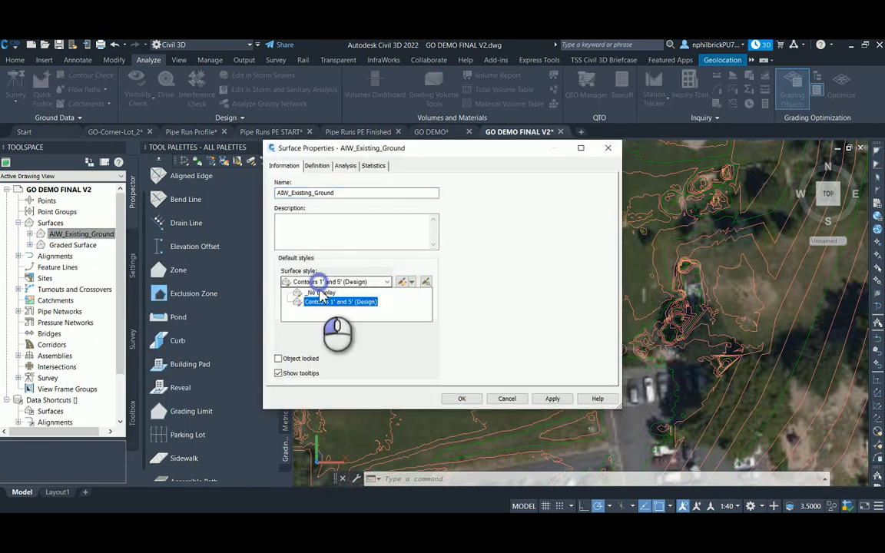
left_click(342, 295)
left_click(553, 398)
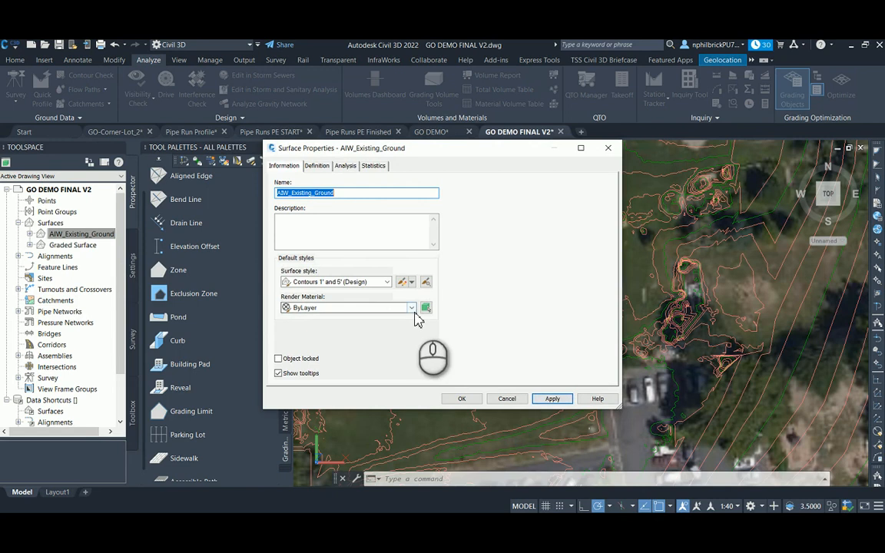
left_click(345, 282)
left_click(342, 291)
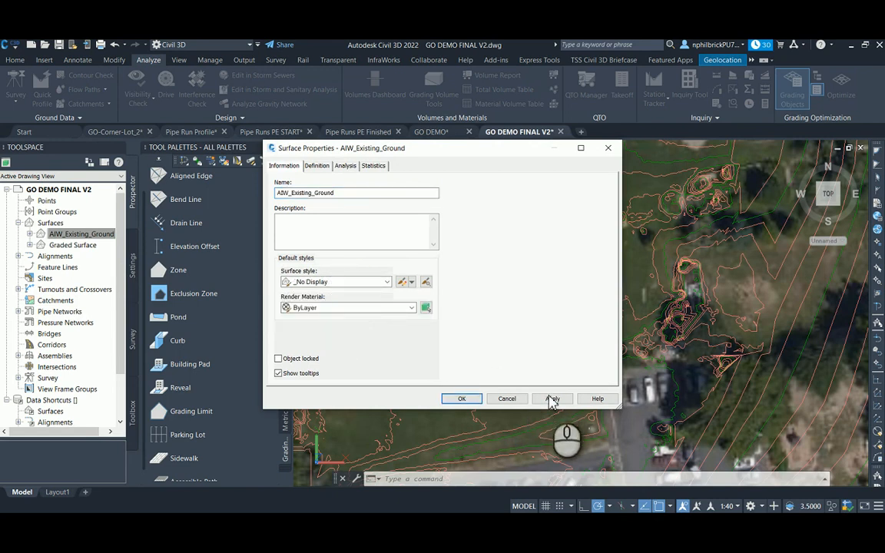
left_click(552, 398)
left_click(462, 398)
Set the surface style of Graded Surface to Contours 1' and 5' (Design).
right_click(59, 245)
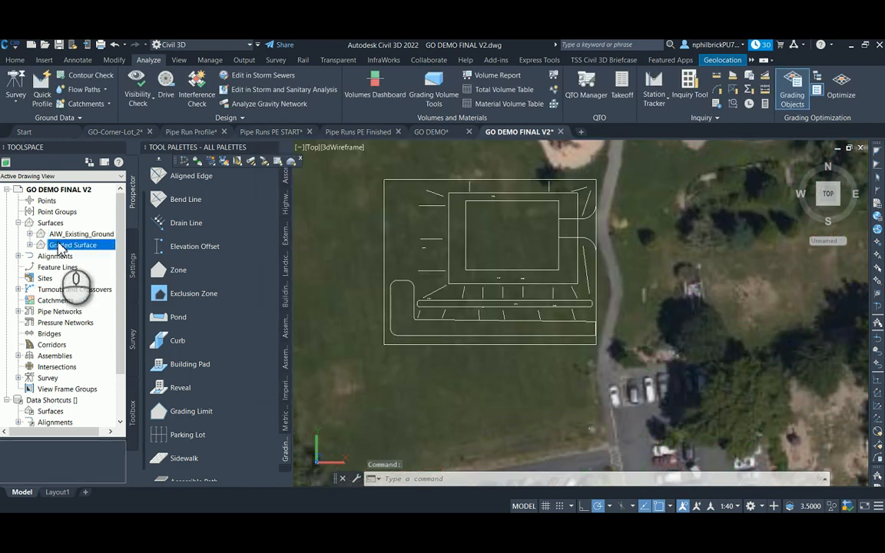
left_click(87, 250)
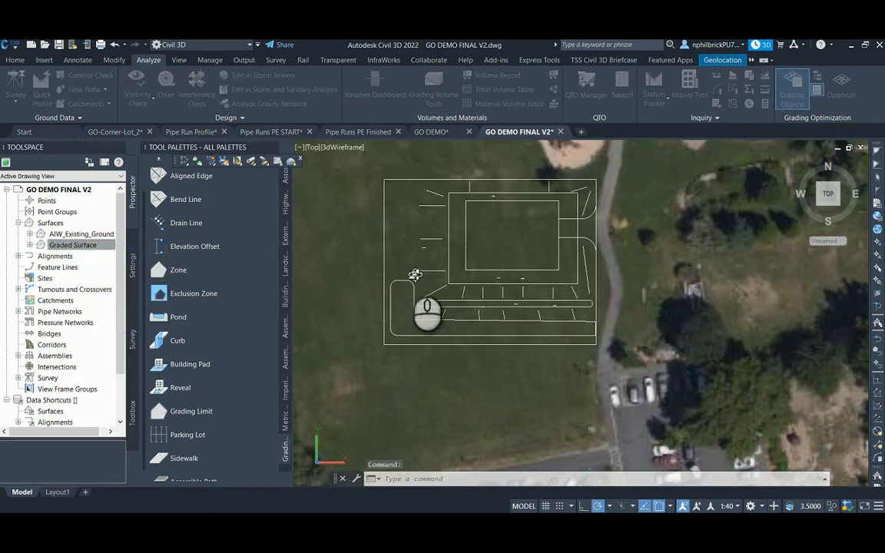
left_click(344, 282)
left_click(318, 302)
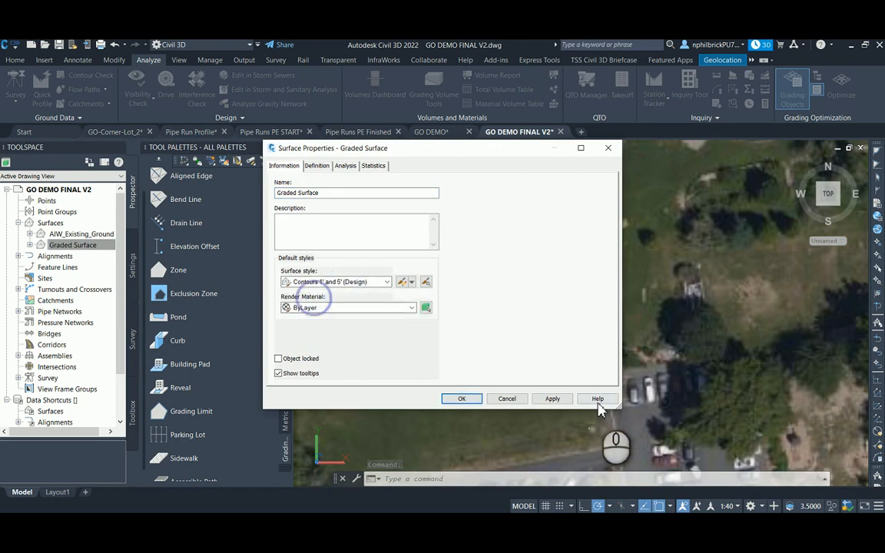
left_click(462, 398)
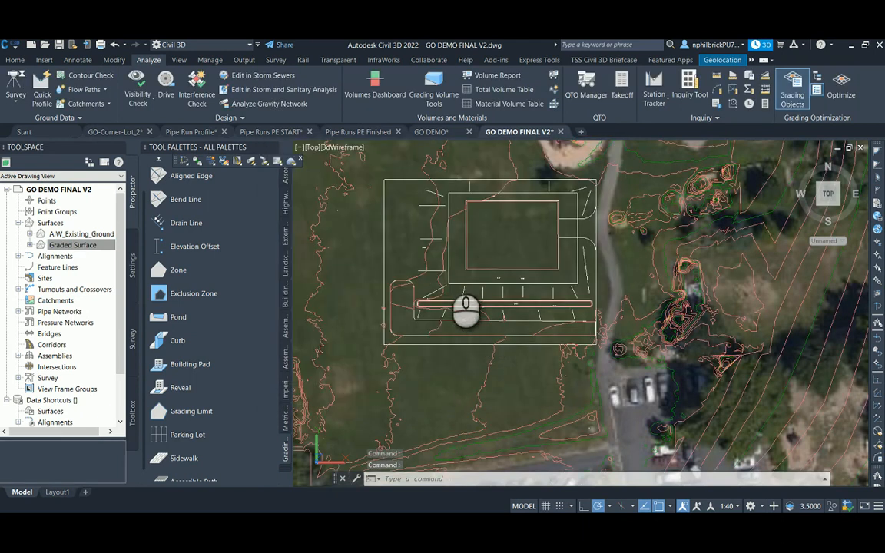
Review the Graded Surface contours around the building pad and inspect the surface mesh in 3D in the Object Viewer.
scroll(447, 269, "up", 2)
mouse_move(484, 316)
middle_mouse_down()
mouse_move(482, 283)
mouse_move(501, 346)
middle_mouse_up()
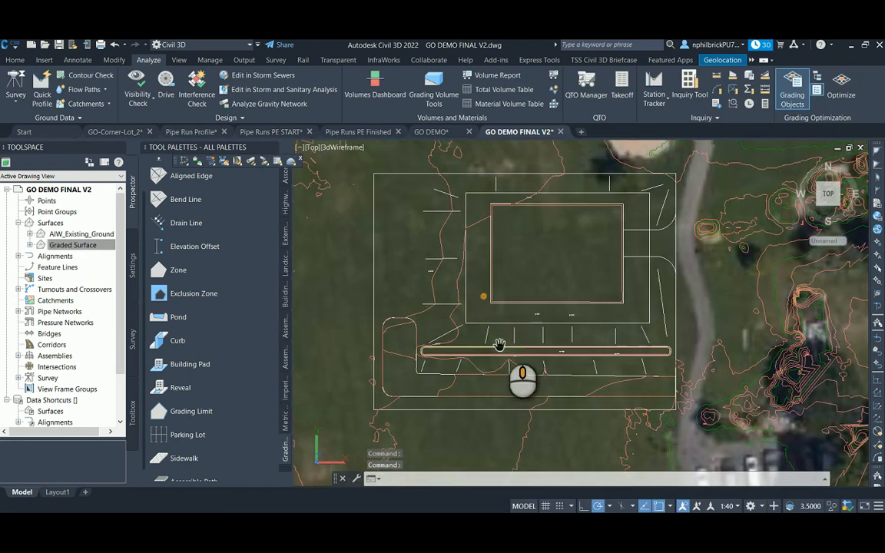
scroll(548, 217, "up", 2)
scroll(454, 233, "down", 5)
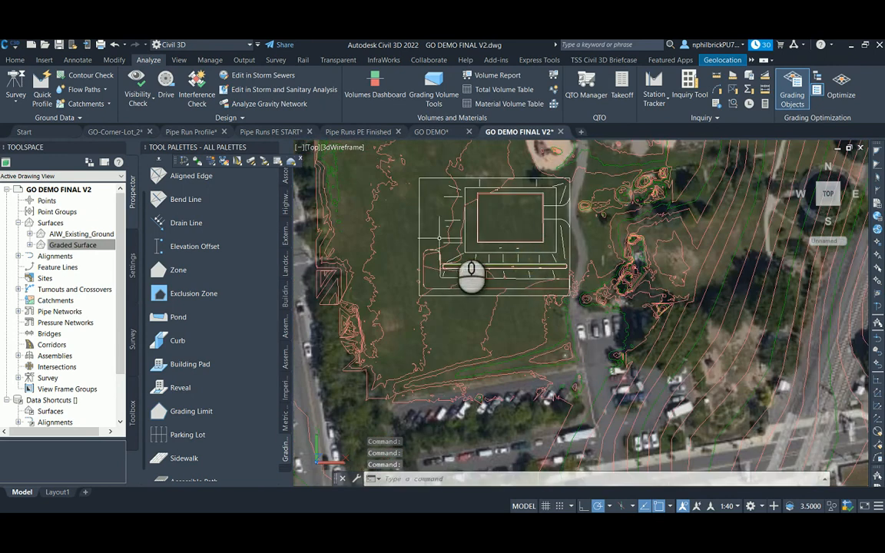
middle_click_drag(484, 228, 464, 247)
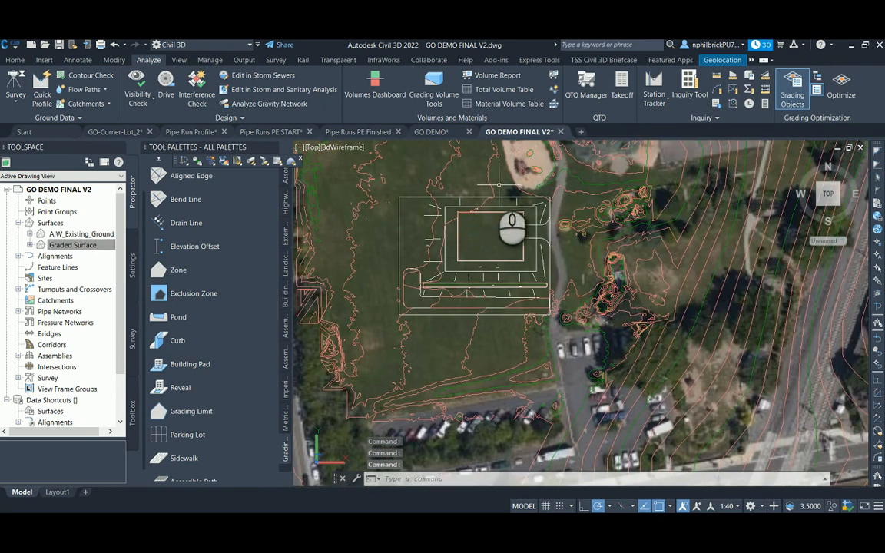
left_click(488, 179)
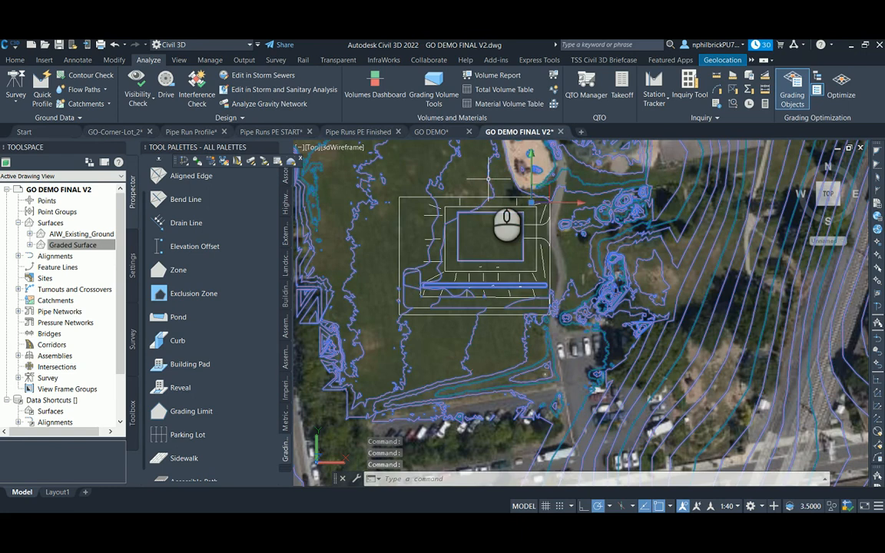
right_click(488, 179)
left_click(519, 341)
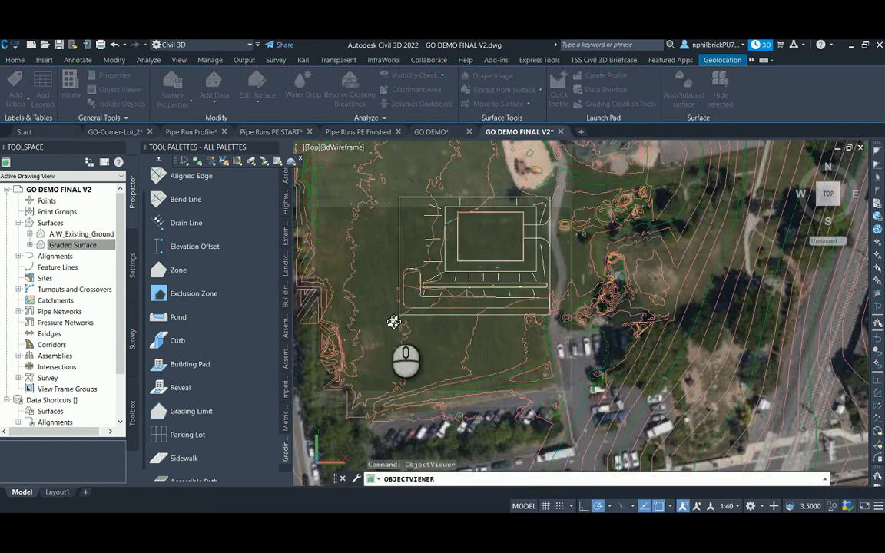
left_click(543, 142)
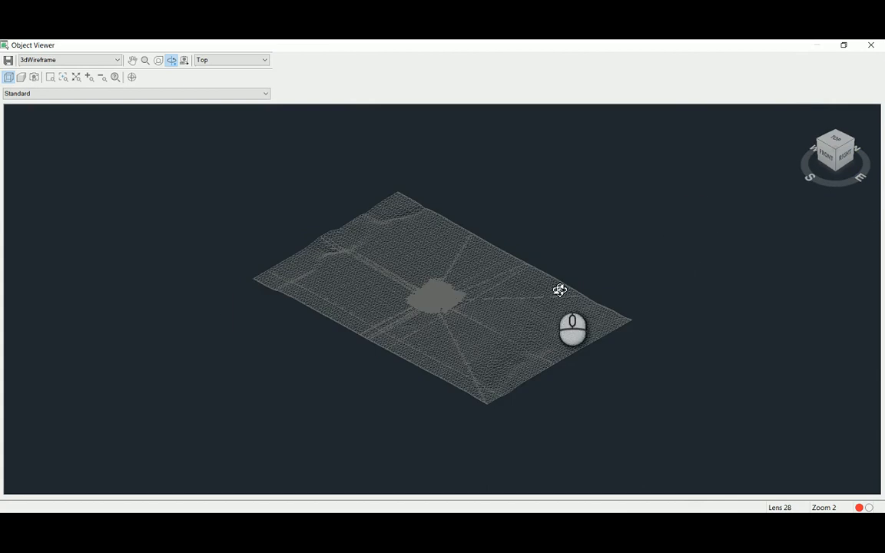
scroll(447, 302, "up", 6)
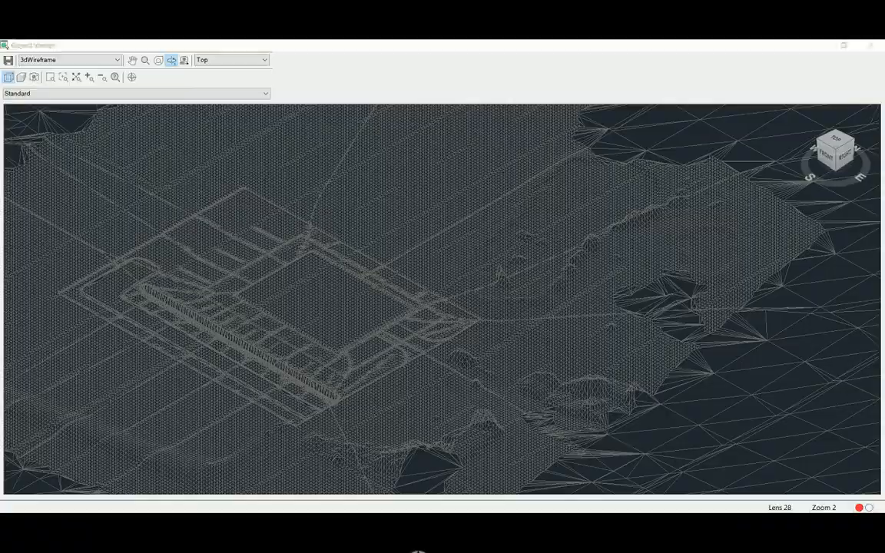
Switch to the PowerPoint presentation, start the slide show at the Grading Optimization Demonstration slide and advance one slide.
left_click(399, 522)
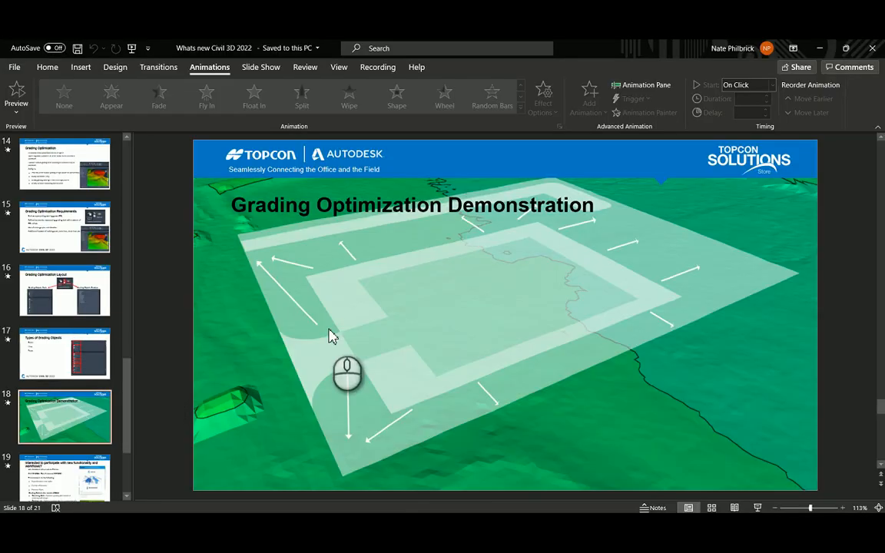
left_click(755, 508)
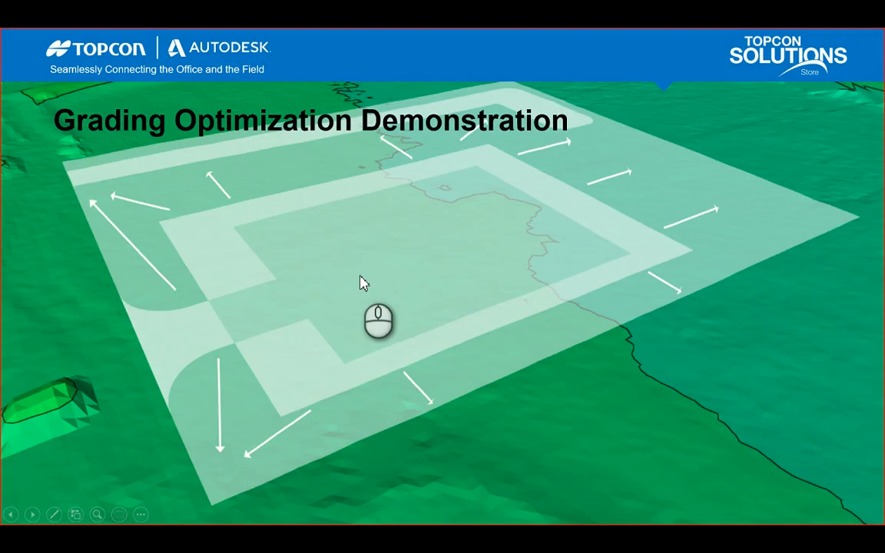
key("Right")
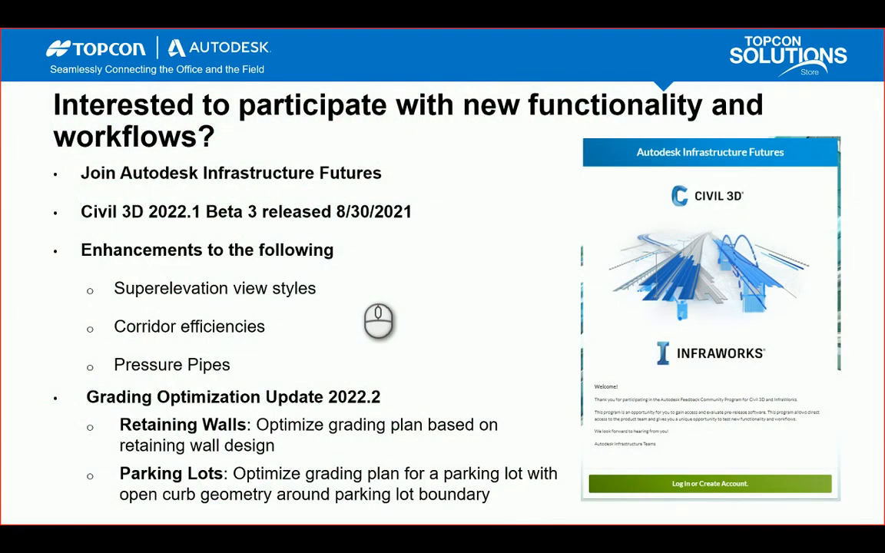